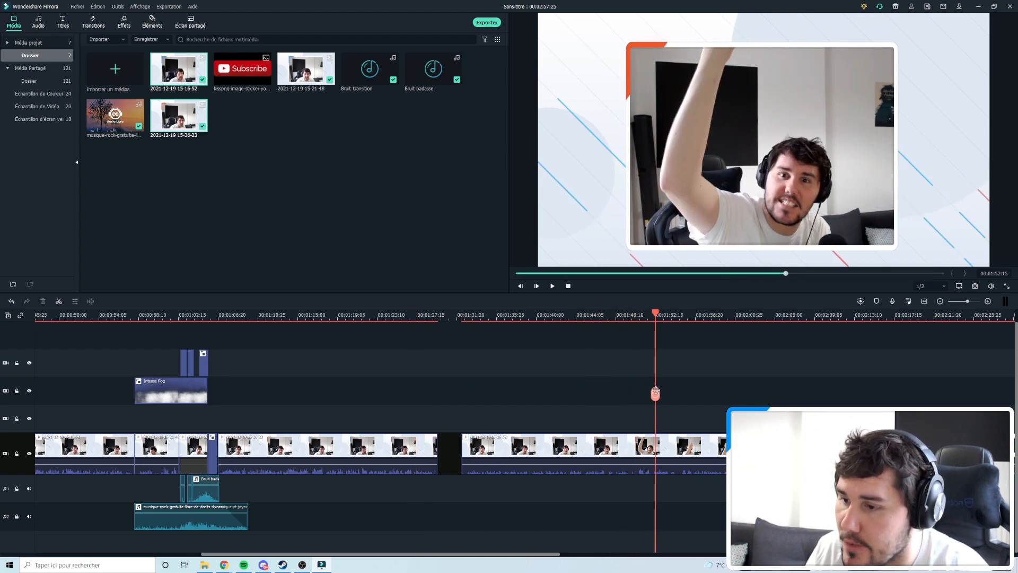
Split the last webcam clip on the timeline at 00:01:52:02 and delete the part before the cut.
{"action": "left_click", "coordinate": [650, 394]}
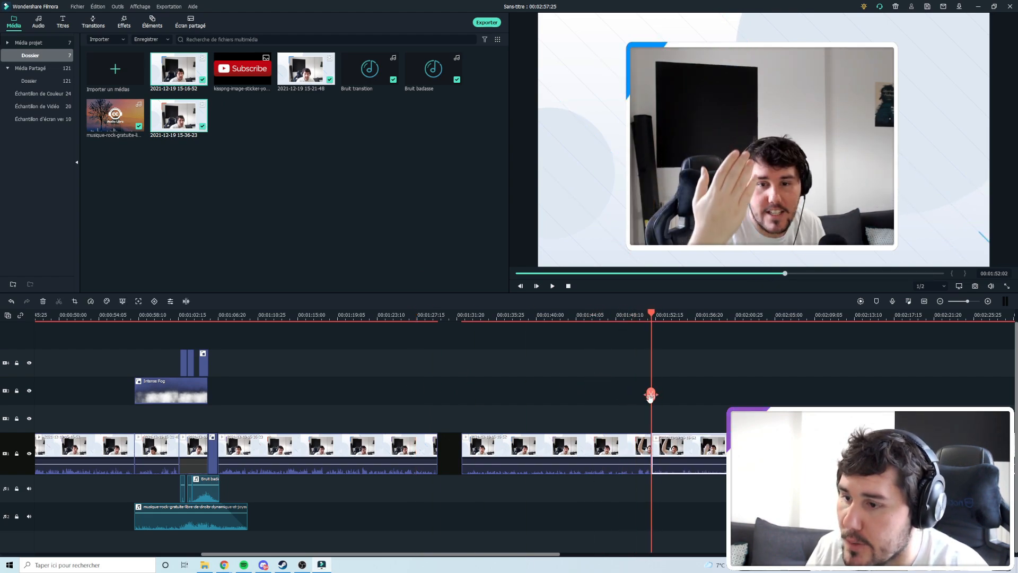
{"action": "left_click", "coordinate": [552, 448]}
{"action": "key", "text": "Delete"}
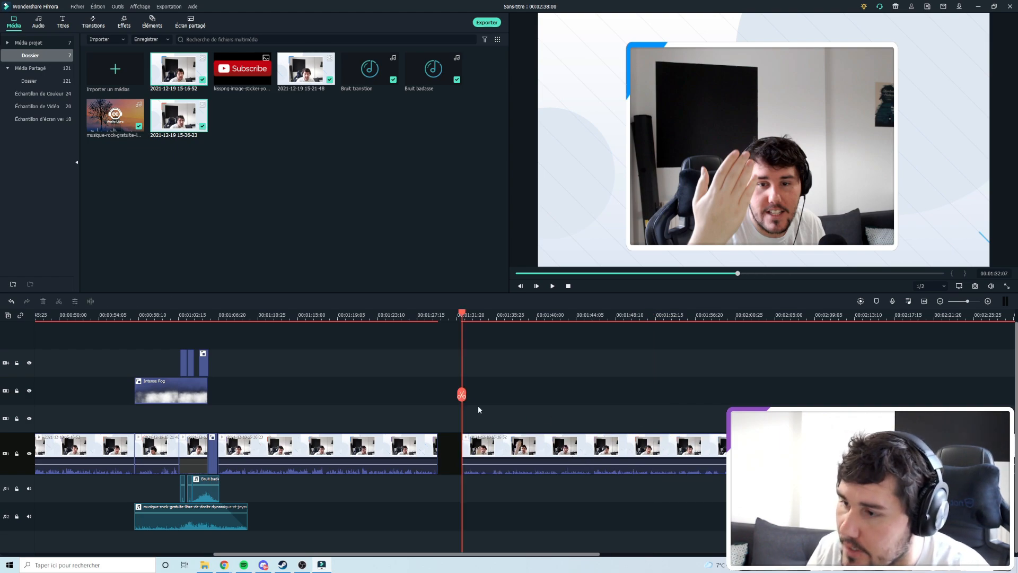
Split the last webcam clip at 00:01:40:00 and delete all footage after the cut.
{"action": "left_click_drag", "start_coordinate": [464, 396], "coordinate": [541, 415]}
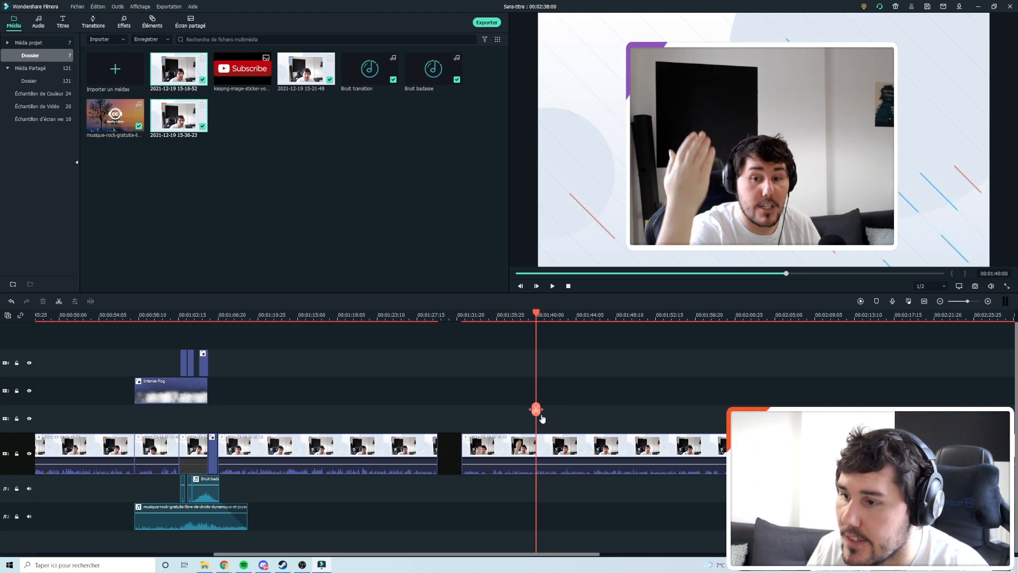
{"action": "left_click", "coordinate": [539, 413]}
{"action": "key", "text": "Delete"}
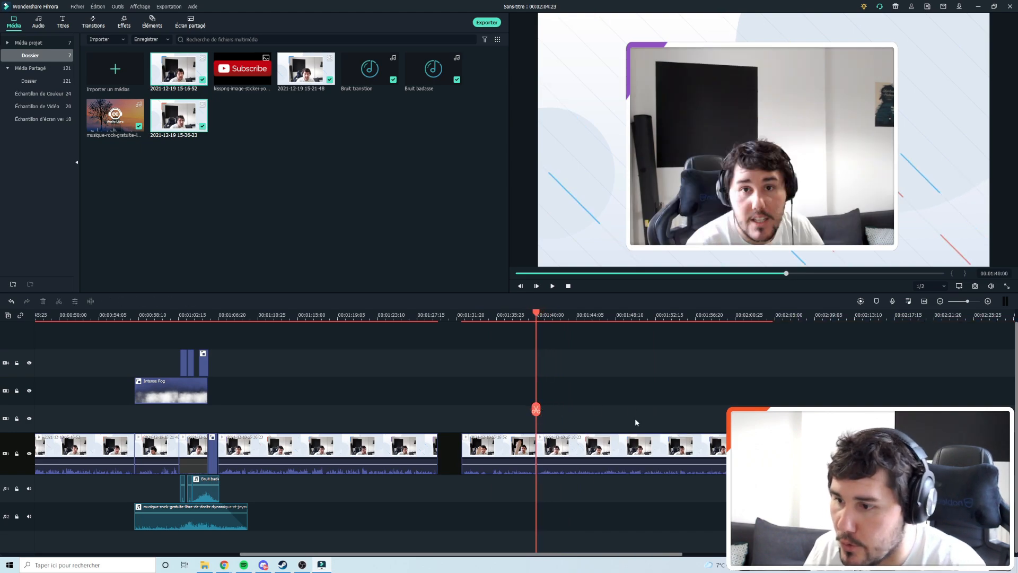
{"action": "left_click", "coordinate": [614, 452]}
{"action": "key", "text": "Delete"}
Enable motion tracking in the video settings of the short hand-waving clip.
{"action": "left_click_drag", "start_coordinate": [535, 410], "coordinate": [493, 409]}
{"action": "double_click", "coordinate": [522, 448]}
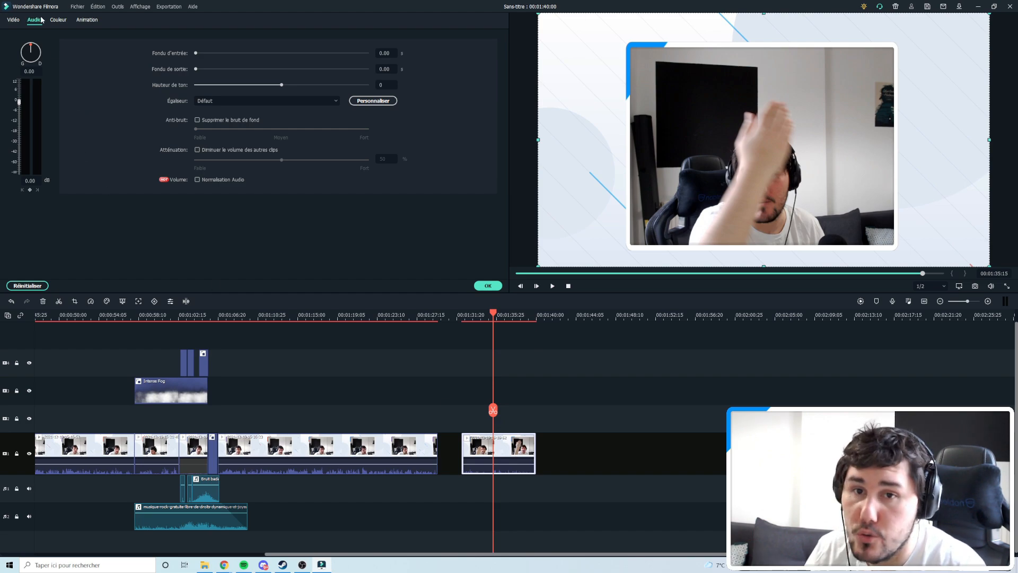
{"action": "left_click", "coordinate": [14, 20]}
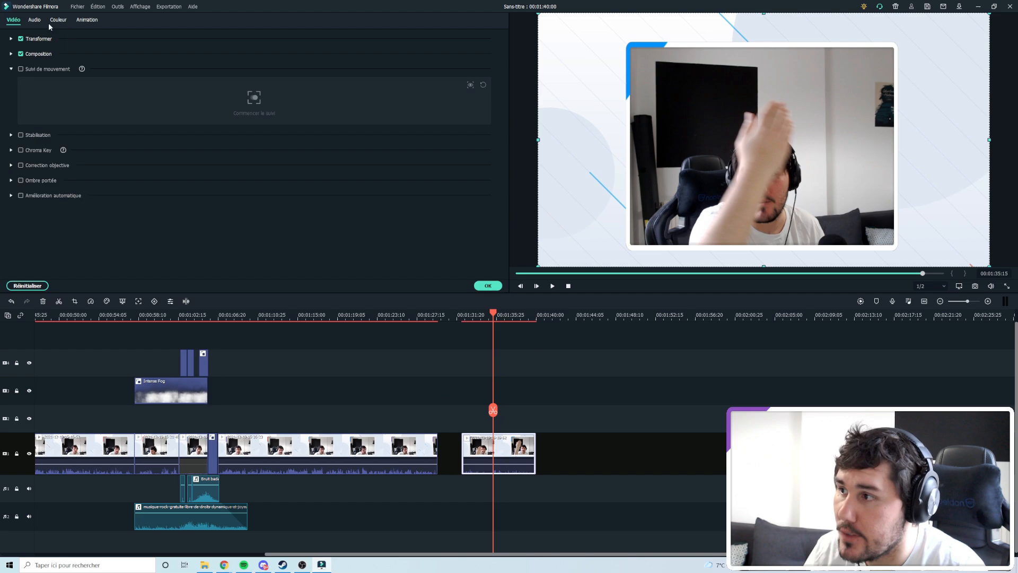
{"action": "left_click", "coordinate": [20, 70]}
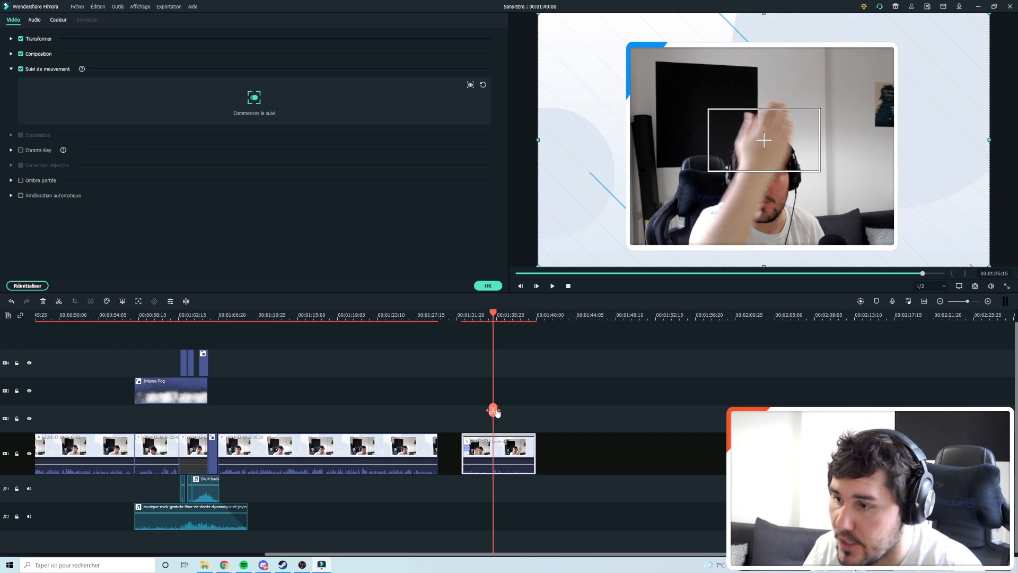
Fit the tracking frame over the raised hand at 00:01:33:18, run the motion tracking and confirm the clip's settings.
{"action": "left_click", "coordinate": [474, 314]}
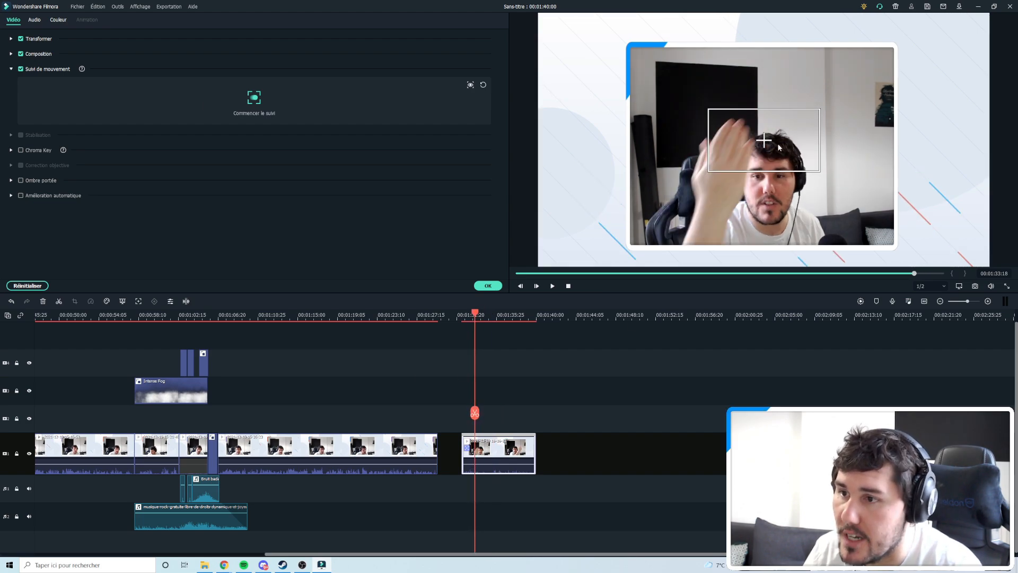
{"action": "left_click_drag", "start_coordinate": [778, 148], "coordinate": [744, 164]}
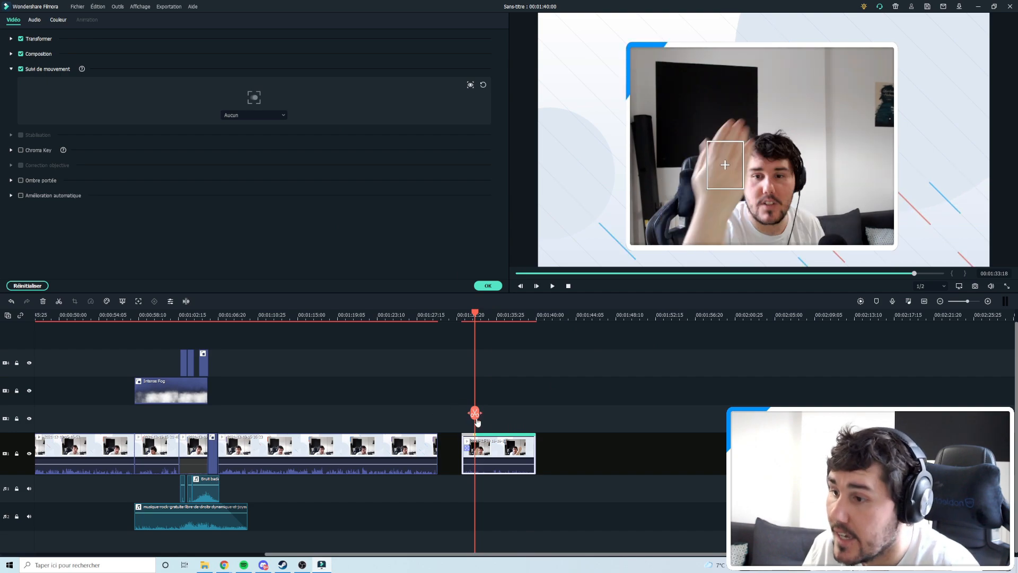
{"action": "left_click_drag", "start_coordinate": [456, 414], "coordinate": [434, 407]}
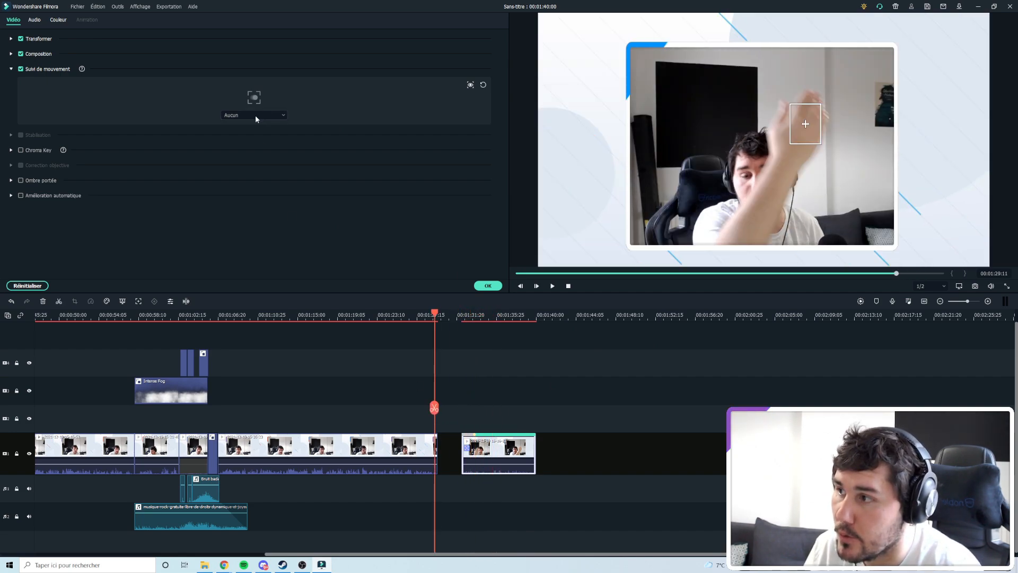
{"action": "left_click", "coordinate": [487, 285]}
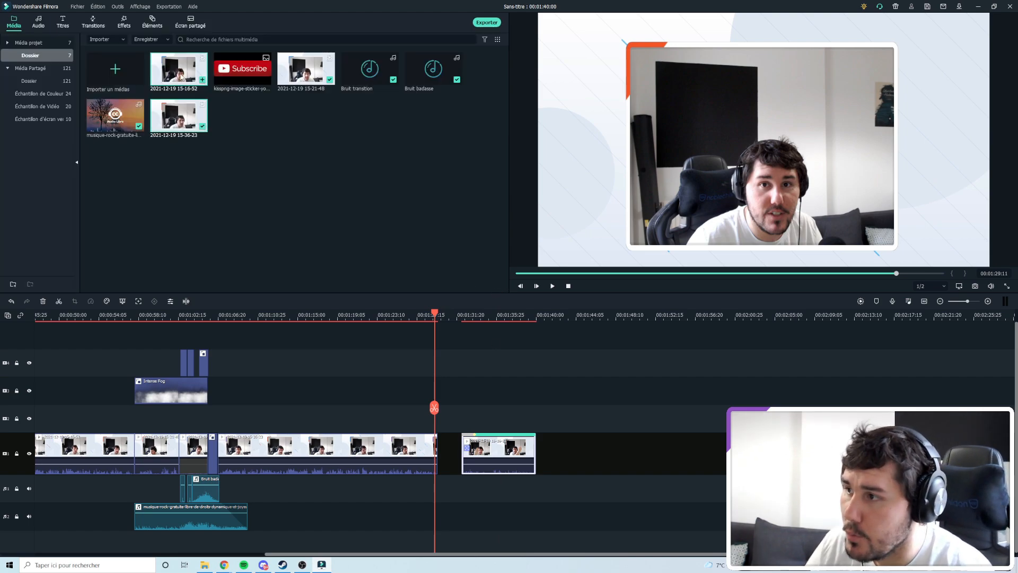
Place the Subscribe sticker image on the track directly above the tracked clip.
{"action": "left_click", "coordinate": [115, 69]}
{"action": "left_click", "coordinate": [800, 136]}
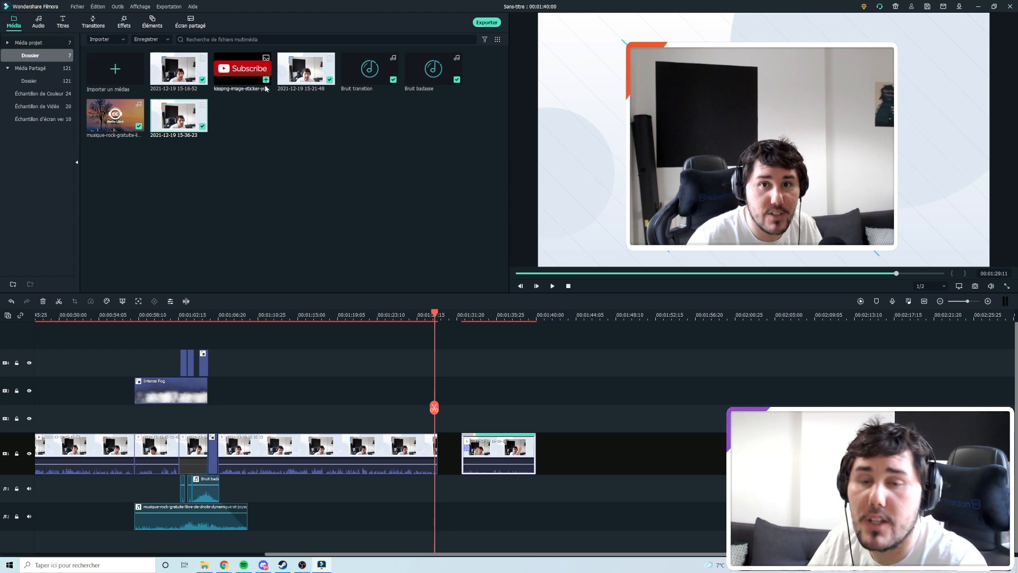
{"action": "left_click", "coordinate": [231, 78]}
{"action": "key", "text": "Down"}
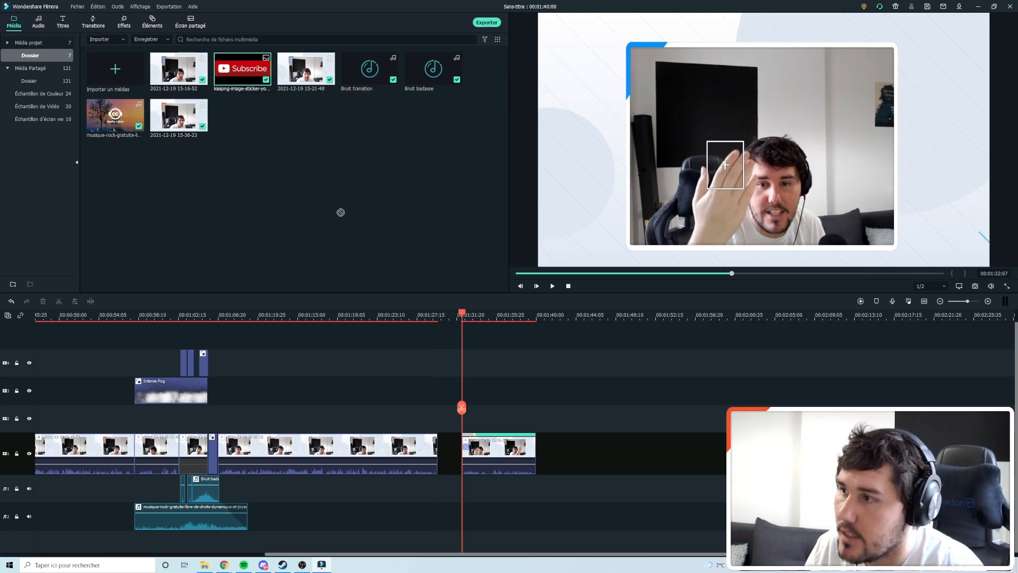
{"action": "left_click_drag", "start_coordinate": [488, 450], "coordinate": [485, 419]}
{"action": "key", "text": "Up"}
Shrink the Subscribe sticker in the preview at 00:01:35:17 and position it over the raised hand.
{"action": "left_click", "coordinate": [493, 314]}
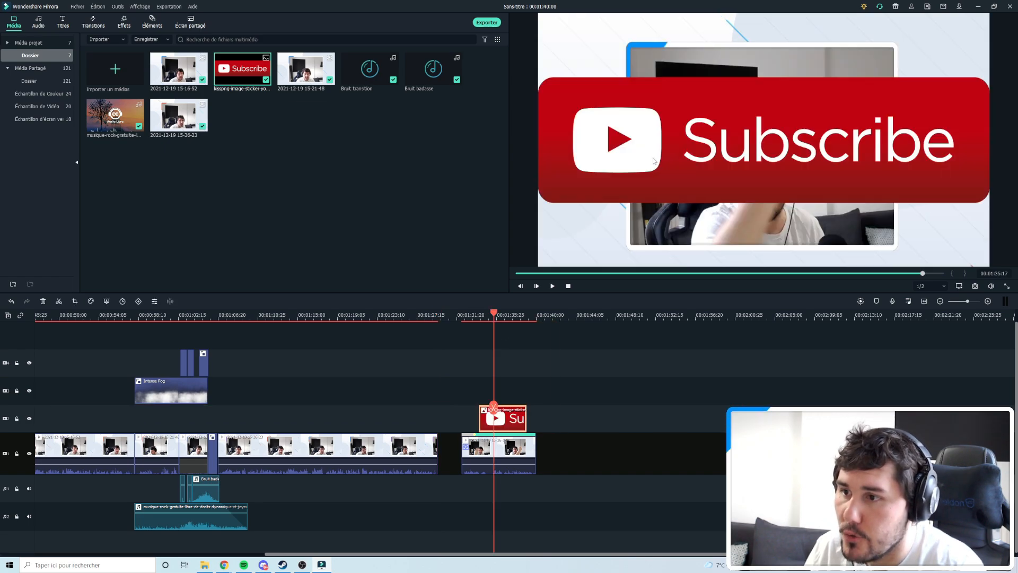
{"action": "left_click_drag", "start_coordinate": [551, 81], "coordinate": [725, 150]}
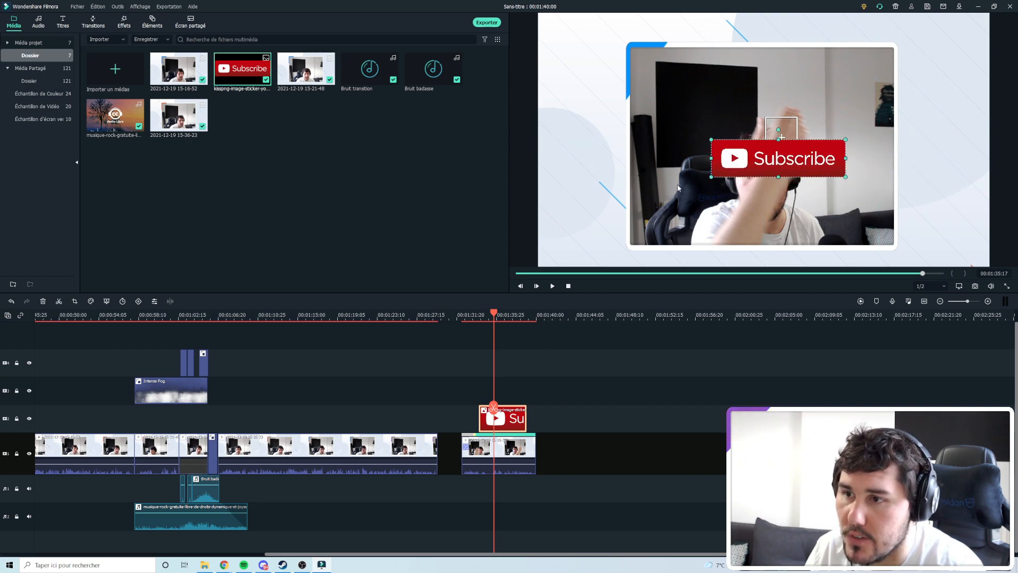
{"action": "mouse_move", "coordinate": [793, 161]}
{"action": "left_mouse_down"}
{"action": "mouse_move", "coordinate": [793, 132]}
{"action": "mouse_move", "coordinate": [794, 142]}
{"action": "left_mouse_up"}
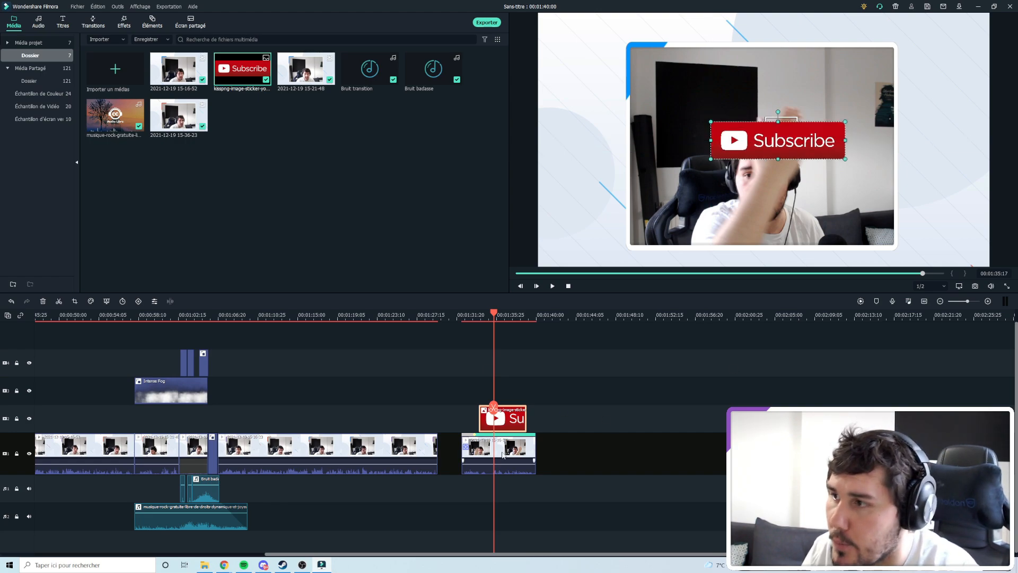
Link the Subscribe sticker image to the webcam clip's motion tracking and confirm the settings.
{"action": "left_click", "coordinate": [515, 464]}
{"action": "double_click", "coordinate": [515, 463]}
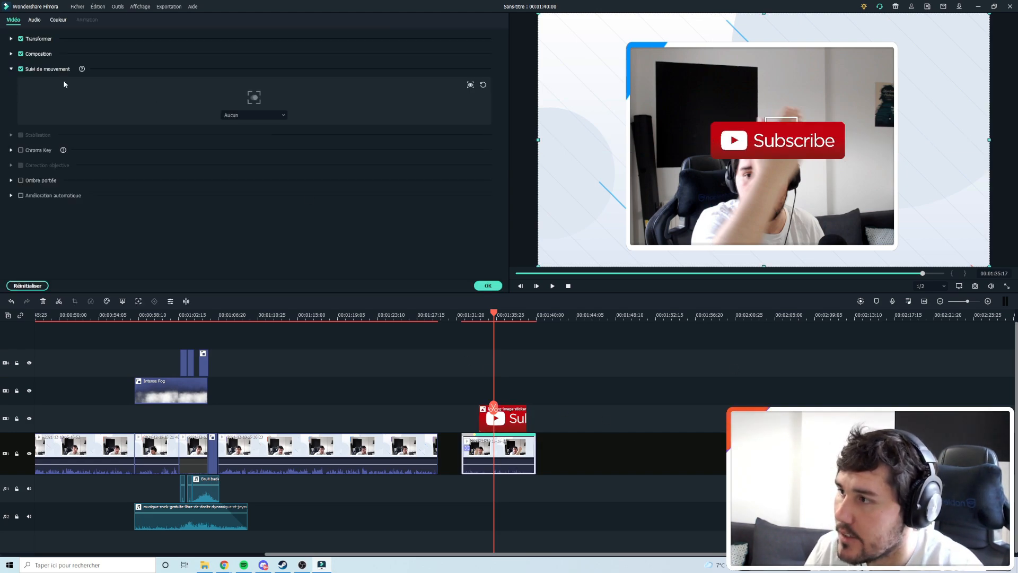
{"action": "left_click", "coordinate": [254, 116]}
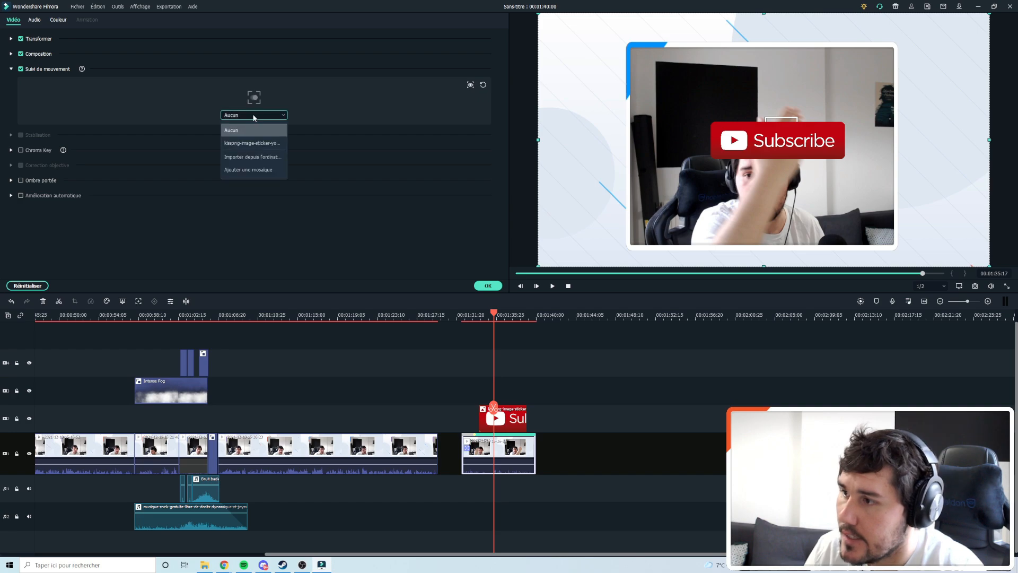
{"action": "left_click", "coordinate": [252, 143]}
{"action": "left_click", "coordinate": [490, 286]}
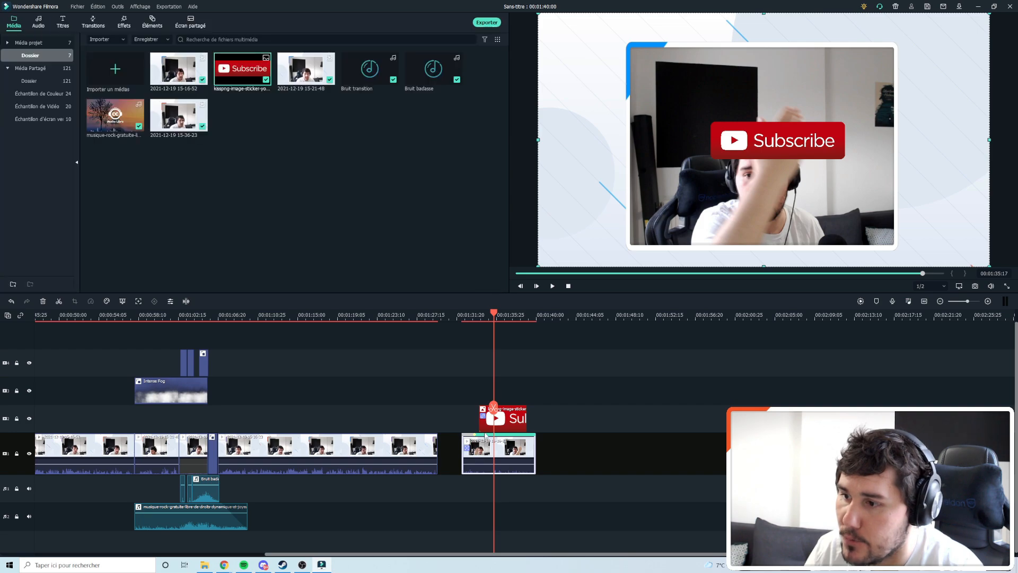
Preview the tracked section and extend the Subscribe sticker to the end of the webcam clip.
{"action": "left_click_drag", "start_coordinate": [493, 406], "coordinate": [456, 403]}
{"action": "key", "text": "space"}
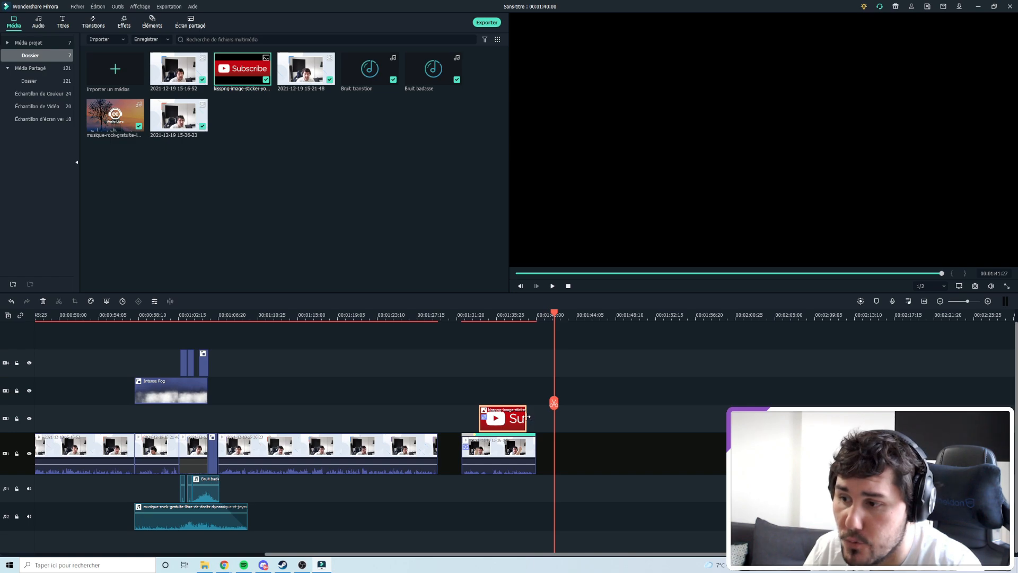
{"action": "left_click_drag", "start_coordinate": [527, 415], "coordinate": [537, 417]}
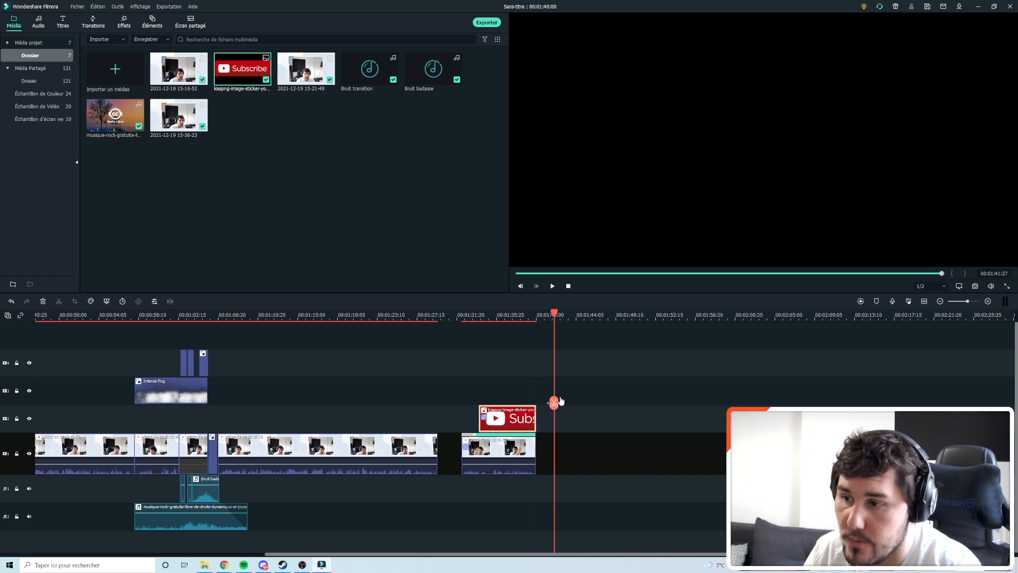
Scrub and play the tracked section to check how the Subscribe sticker follows the hand.
{"action": "left_click_drag", "start_coordinate": [554, 403], "coordinate": [512, 399]}
{"action": "key", "text": "space"}
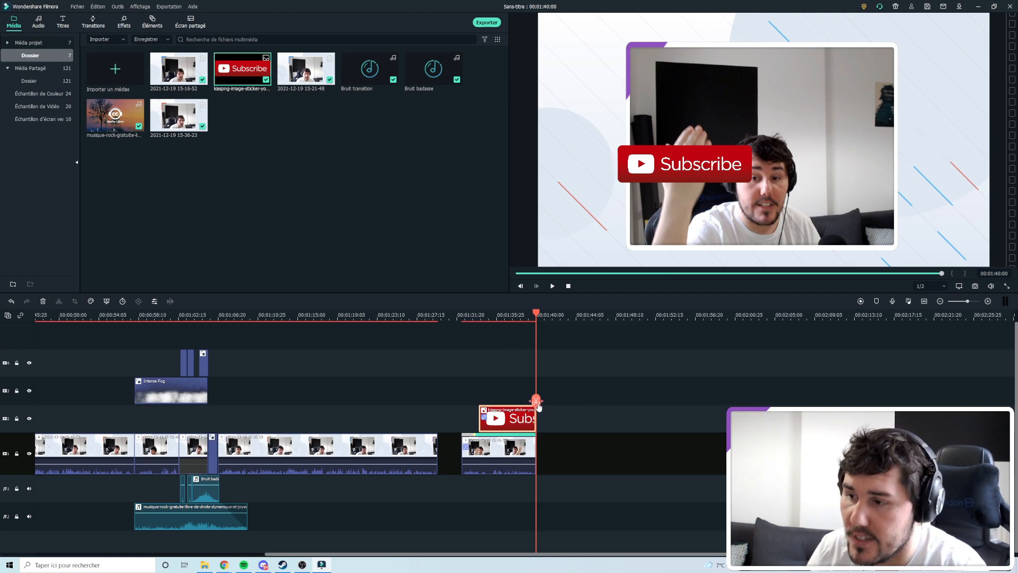
{"action": "left_click_drag", "start_coordinate": [535, 400], "coordinate": [467, 391]}
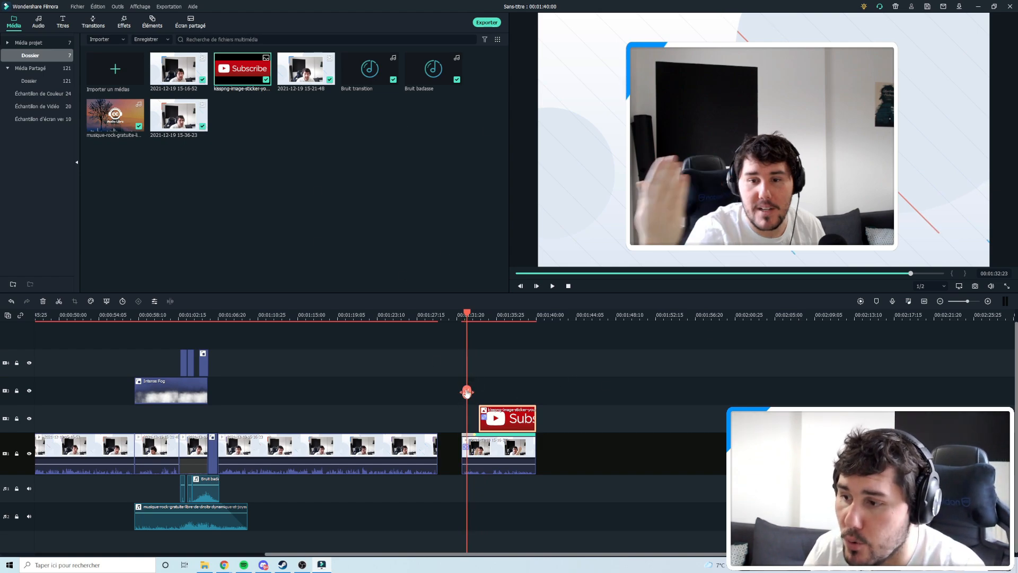
{"action": "left_click_drag", "start_coordinate": [467, 391], "coordinate": [473, 382]}
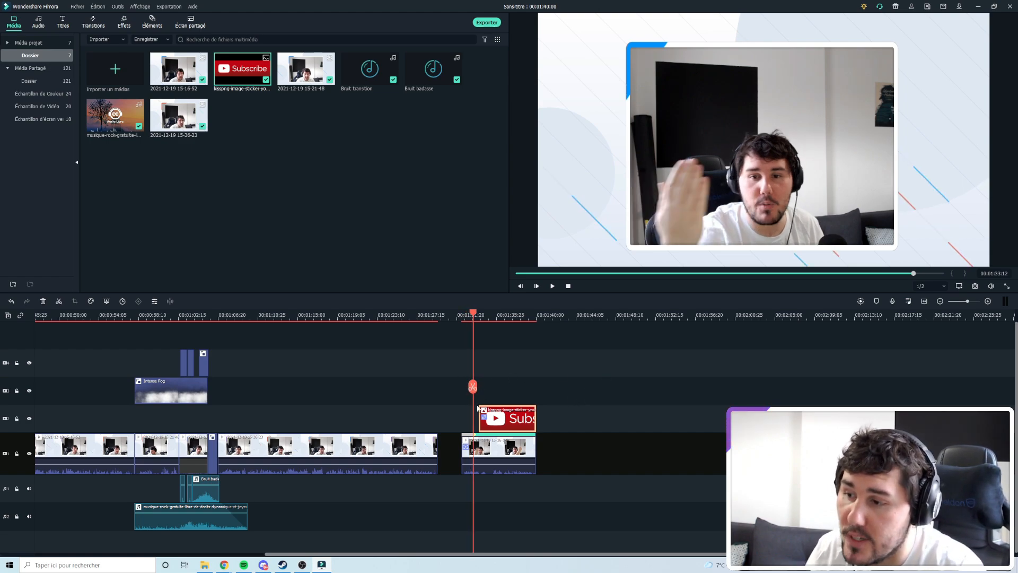
{"action": "left_click_drag", "start_coordinate": [473, 390], "coordinate": [516, 426]}
{"action": "left_click", "coordinate": [474, 319]}
{"action": "key", "text": "space"}
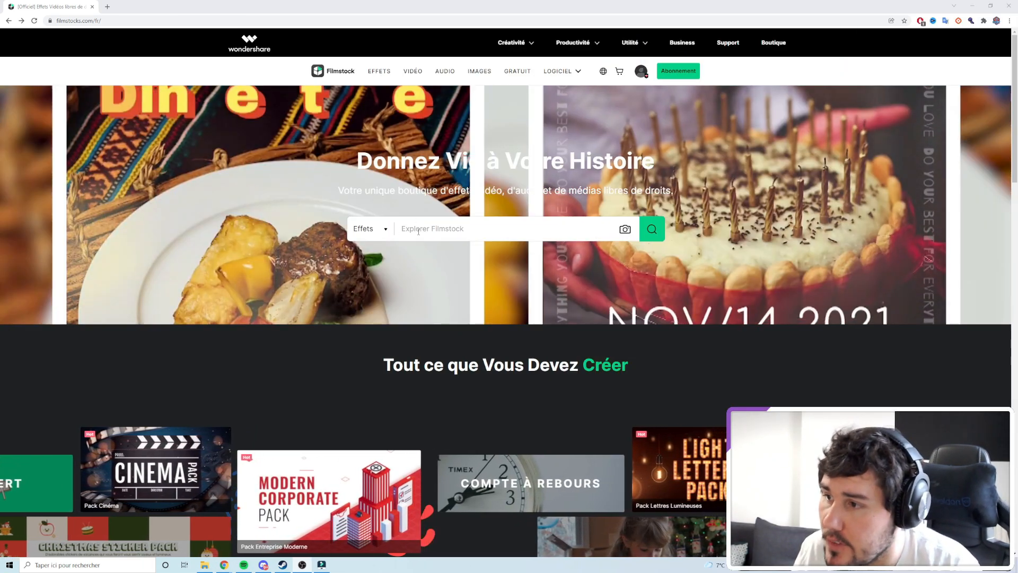
Search the Filmstock website for "Martial arts".
{"action": "left_click", "coordinate": [477, 228]}
{"action": "scroll", "coordinate": [142, 468], "scroll_direction": "down", "scroll_amount": 2}
{"action": "scroll", "coordinate": [142, 468], "scroll_direction": "down", "scroll_amount": 2}
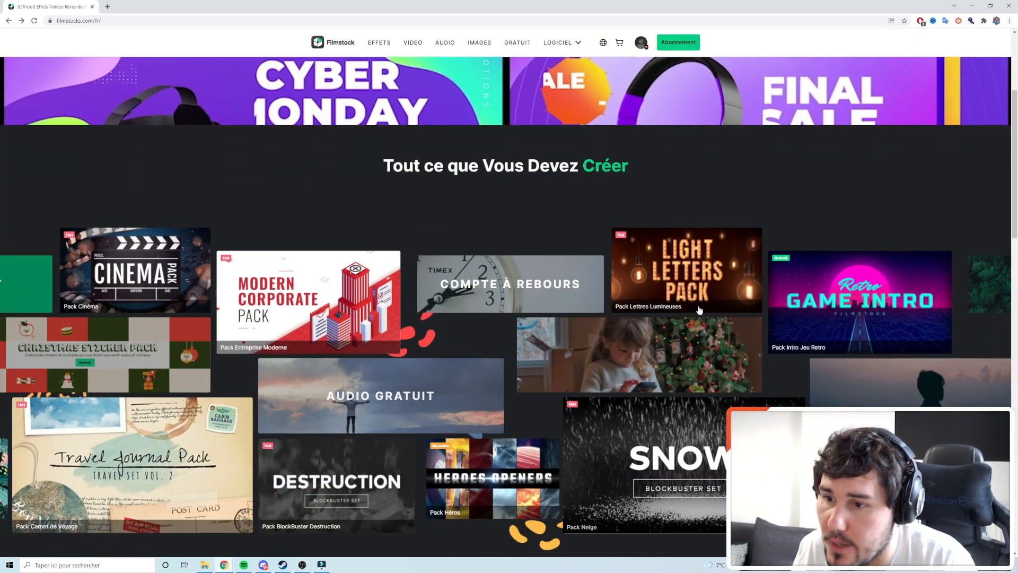
{"action": "scroll", "coordinate": [462, 404], "scroll_direction": "up", "scroll_amount": 5}
{"action": "type", "text": "Martial arts"}
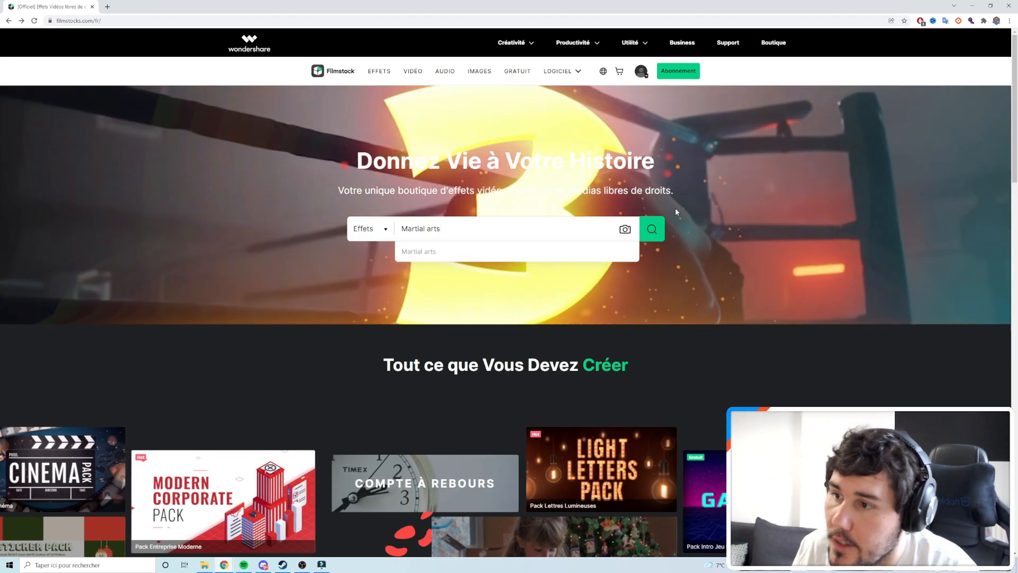
{"action": "left_click", "coordinate": [651, 229]}
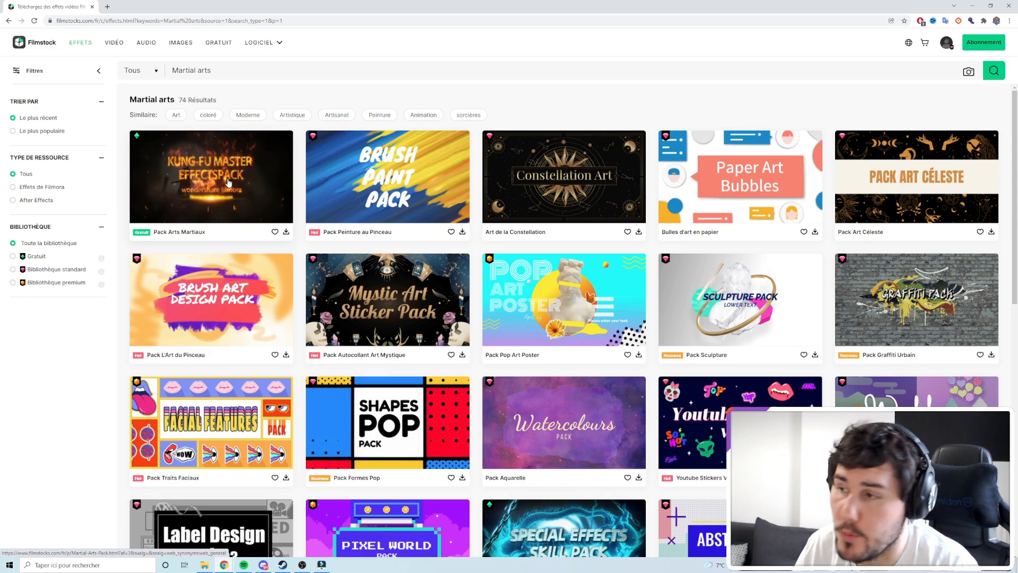
Download the Pack Arts Martiaux, allow EffectsInstaller to open and minimize the Filmstock download window.
{"action": "left_click", "coordinate": [287, 235]}
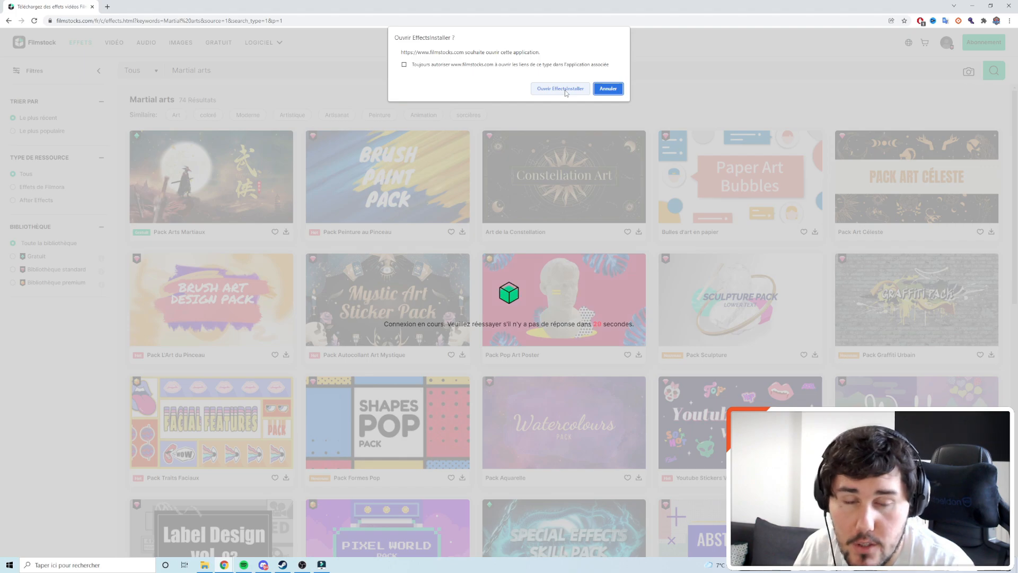
{"action": "left_click", "coordinate": [565, 90]}
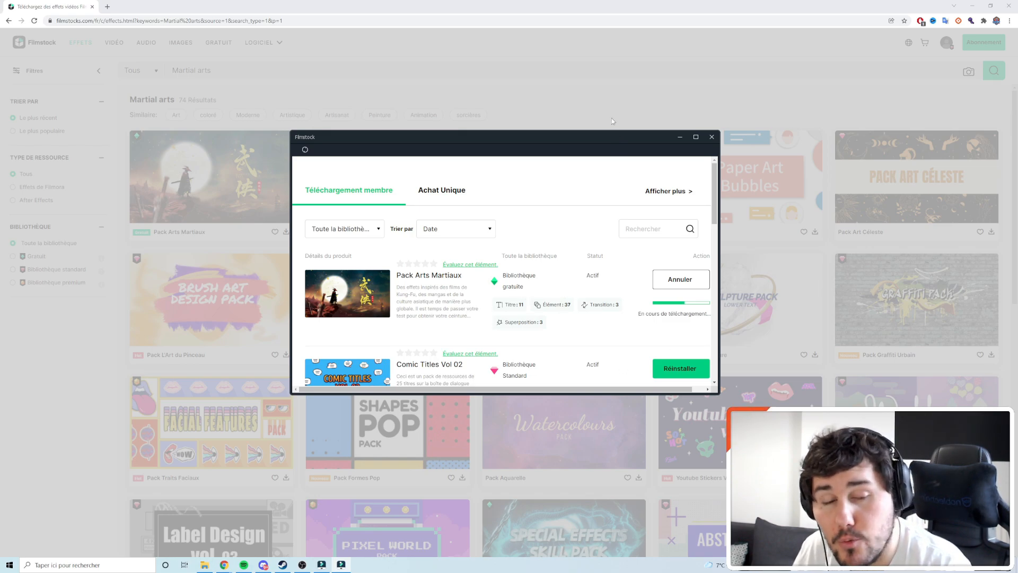
{"action": "left_click", "coordinate": [678, 139]}
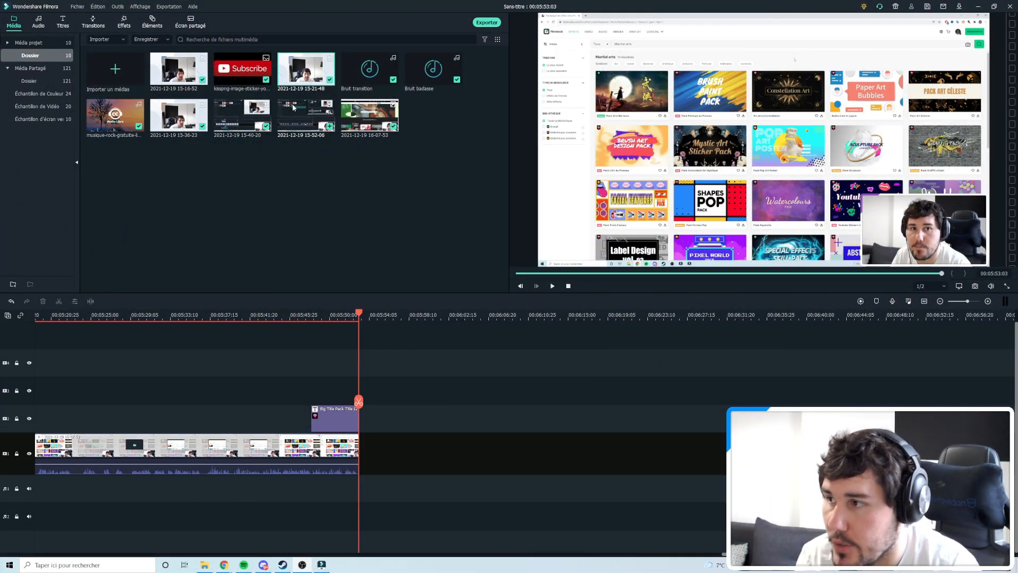
{"action": "left_click_drag", "start_coordinate": [306, 72], "coordinate": [360, 450]}
{"action": "mouse_move", "coordinate": [358, 404]}
{"action": "left_mouse_down"}
{"action": "mouse_move", "coordinate": [593, 405]}
{"action": "mouse_move", "coordinate": [359, 402]}
{"action": "left_mouse_up"}
{"action": "key", "text": "space"}
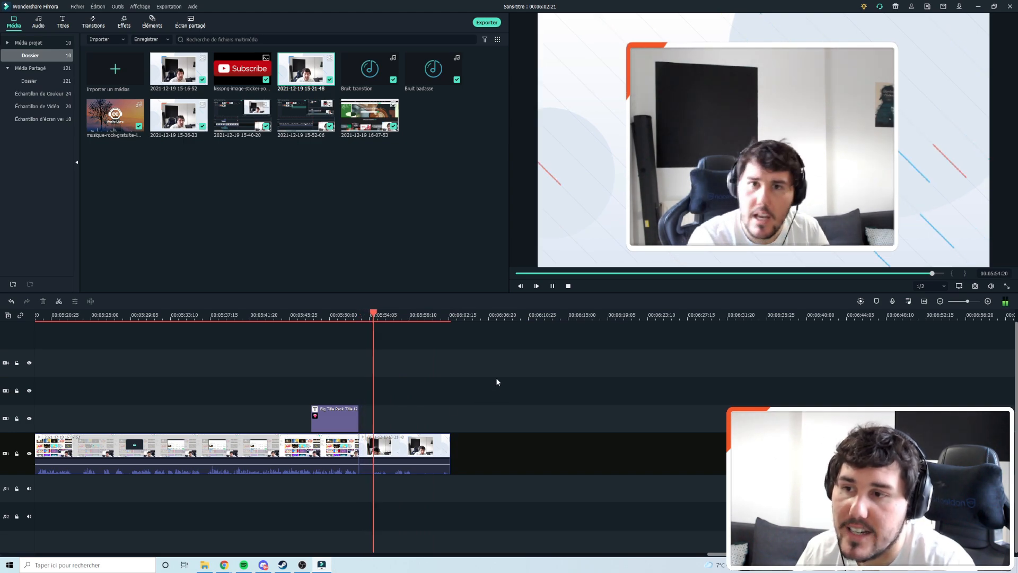
Split the appended webcam clip at 00:05:54:07 and delete the short part before the cut.
{"action": "left_click_drag", "start_coordinate": [387, 408], "coordinate": [369, 410]}
{"action": "left_click", "coordinate": [369, 410]}
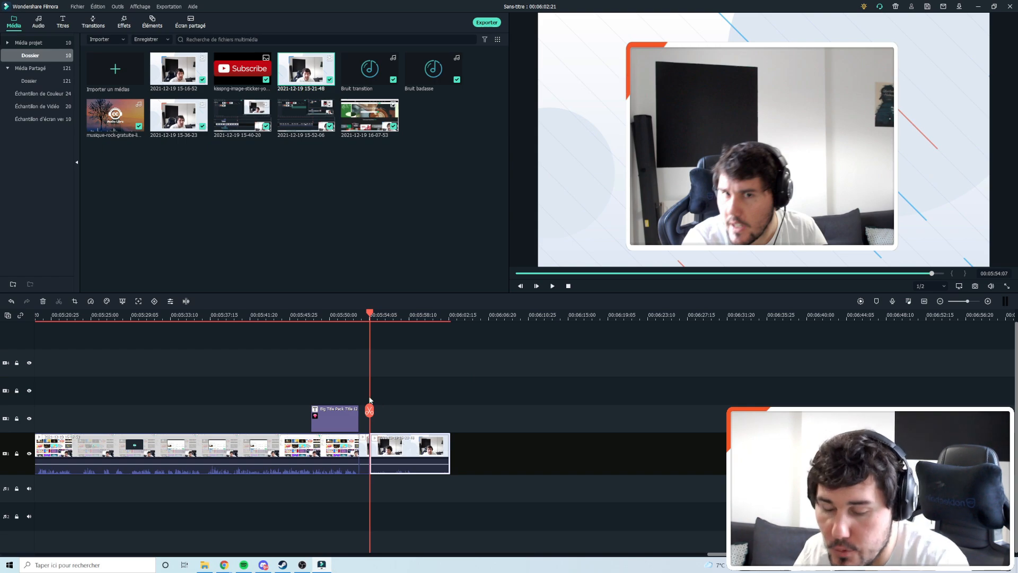
{"action": "left_click", "coordinate": [363, 457]}
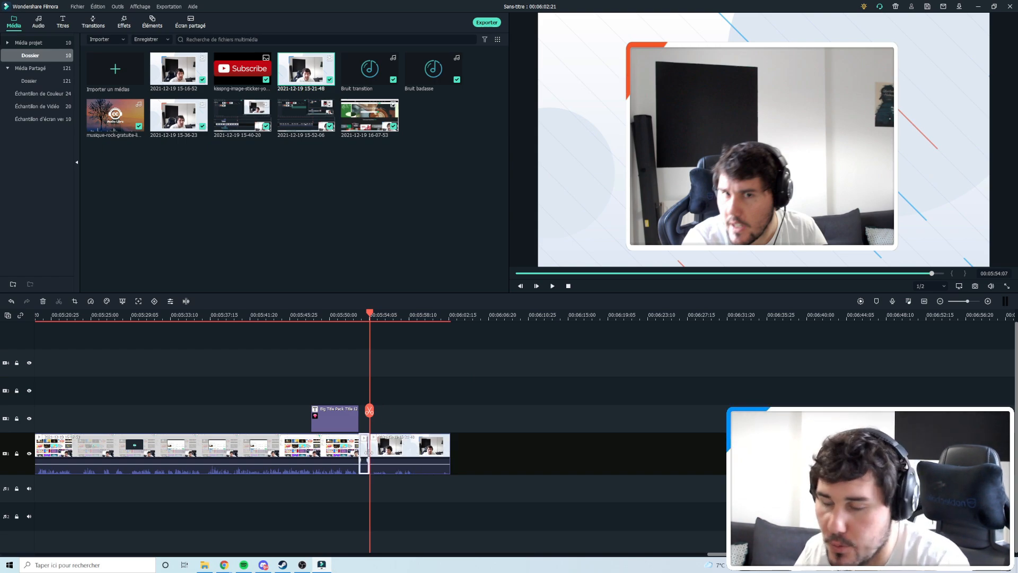
{"action": "key", "text": "Delete"}
Add Intense Fog from the Martial Arts Pack above the last webcam clip and trim it to end with that clip.
{"action": "left_click", "coordinate": [152, 21]}
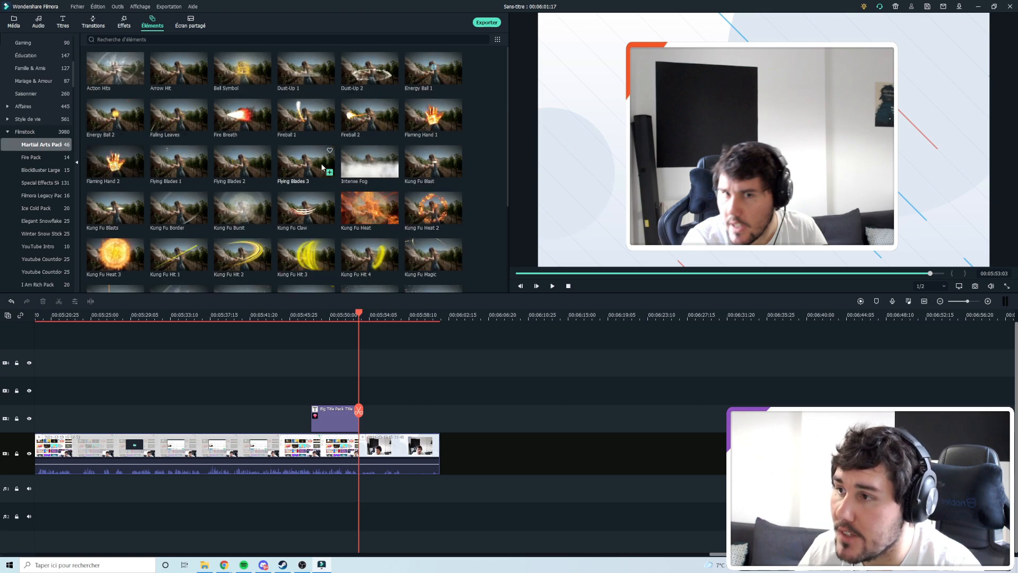
{"action": "left_click_drag", "start_coordinate": [349, 184], "coordinate": [367, 427]}
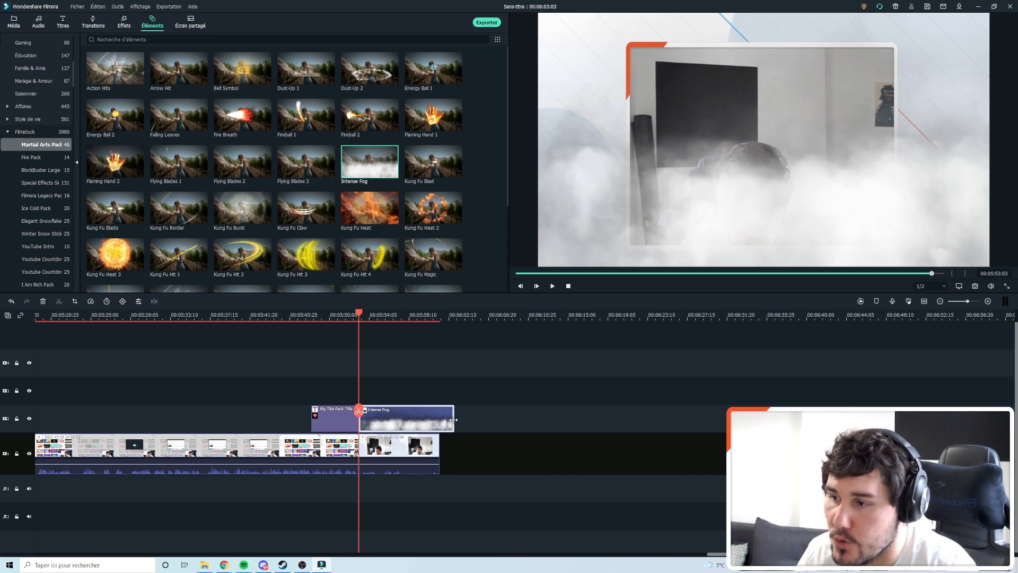
{"action": "left_click_drag", "start_coordinate": [453, 420], "coordinate": [420, 404]}
{"action": "left_click", "coordinate": [382, 314]}
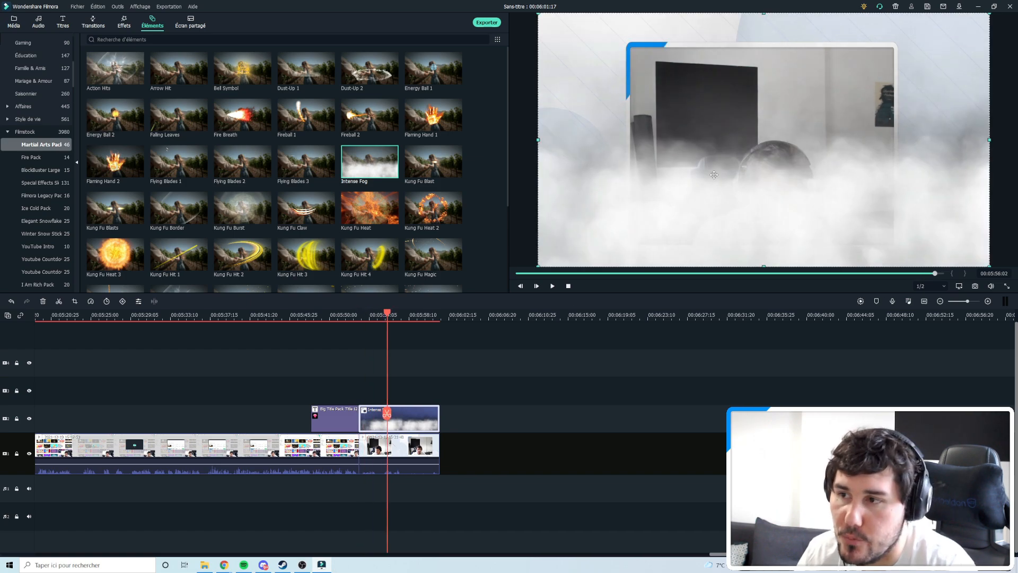
Lower the Intense Fog overlay in the preview and stretch its upper edge back up to the top of the frame.
{"action": "left_click", "coordinate": [727, 150]}
{"action": "left_click_drag", "start_coordinate": [727, 151], "coordinate": [729, 239]}
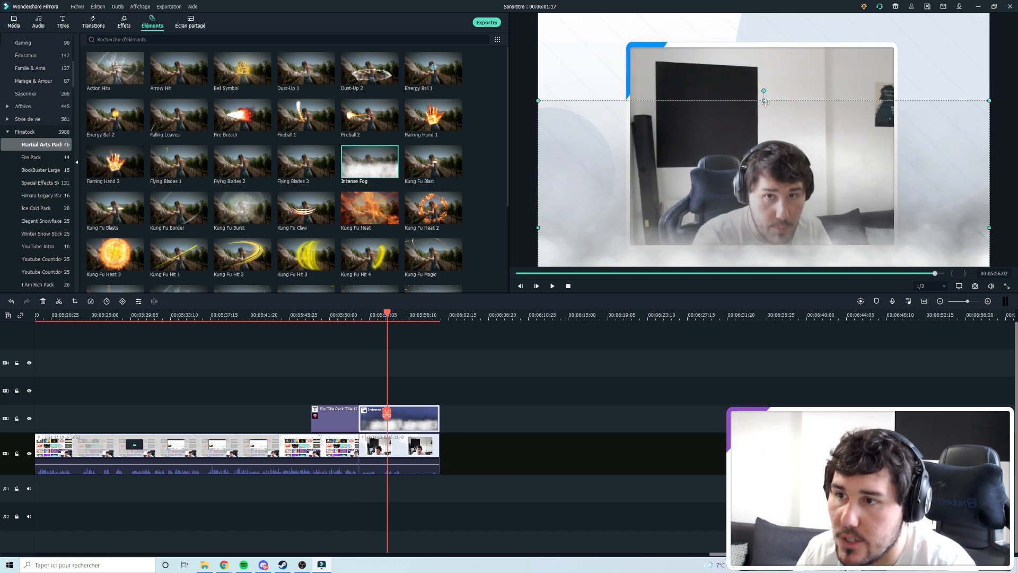
{"action": "left_click_drag", "start_coordinate": [764, 101], "coordinate": [764, 6]}
{"action": "left_click_drag", "start_coordinate": [790, 84], "coordinate": [794, 203]}
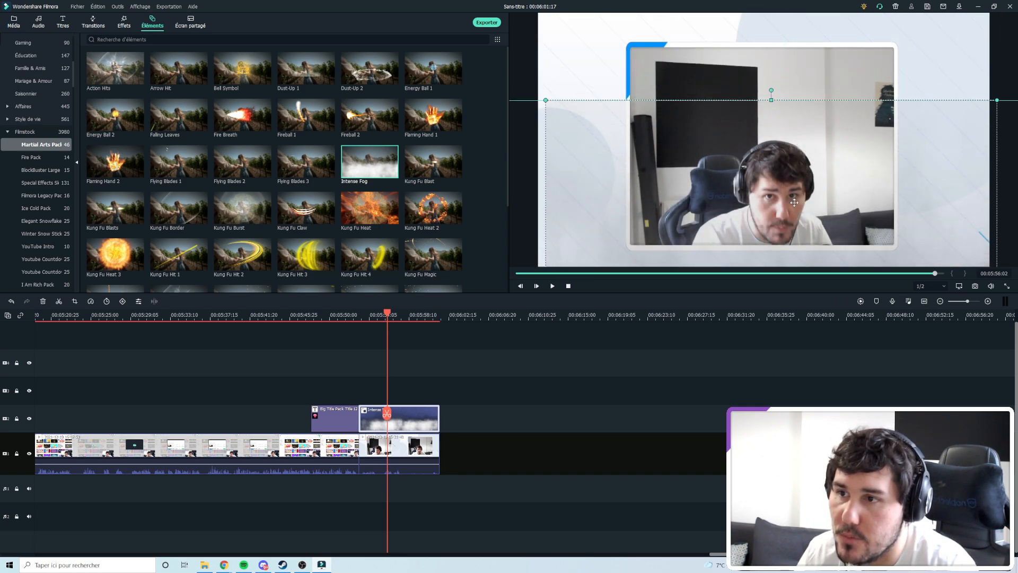
{"action": "left_click_drag", "start_coordinate": [771, 100], "coordinate": [772, 7]}
Shift and stretch the fog overlay further down the picture, and realign the webcam clip to fill the frame.
{"action": "left_click_drag", "start_coordinate": [784, 60], "coordinate": [789, 93]}
{"action": "left_click_drag", "start_coordinate": [776, 39], "coordinate": [776, 11]}
{"action": "left_click_drag", "start_coordinate": [791, 94], "coordinate": [789, 109]}
{"action": "left_click_drag", "start_coordinate": [778, 23], "coordinate": [774, 34]}
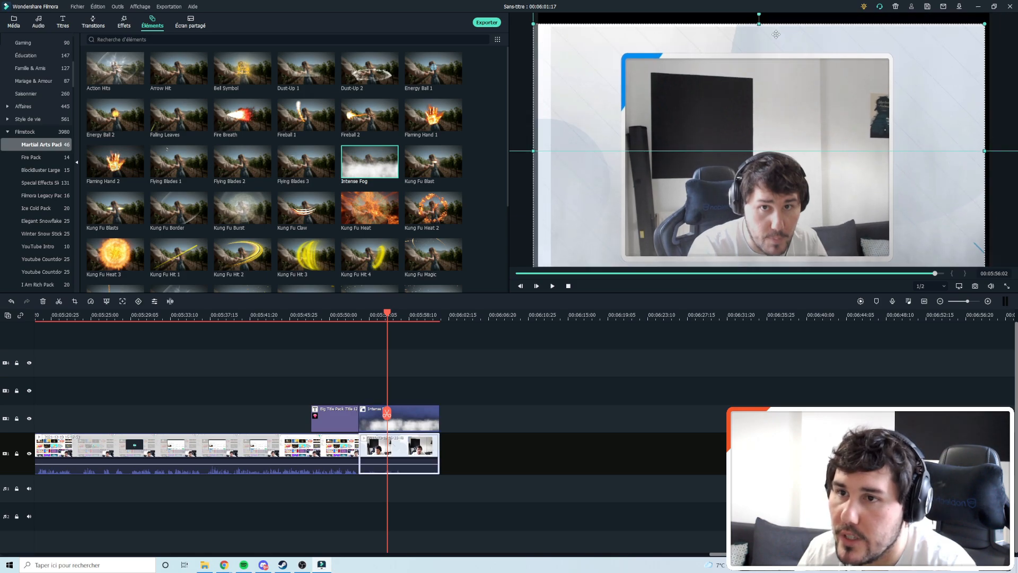
{"action": "left_click_drag", "start_coordinate": [782, 75], "coordinate": [799, 52]}
{"action": "left_click", "coordinate": [798, 80]}
{"action": "left_click", "coordinate": [599, 356]}
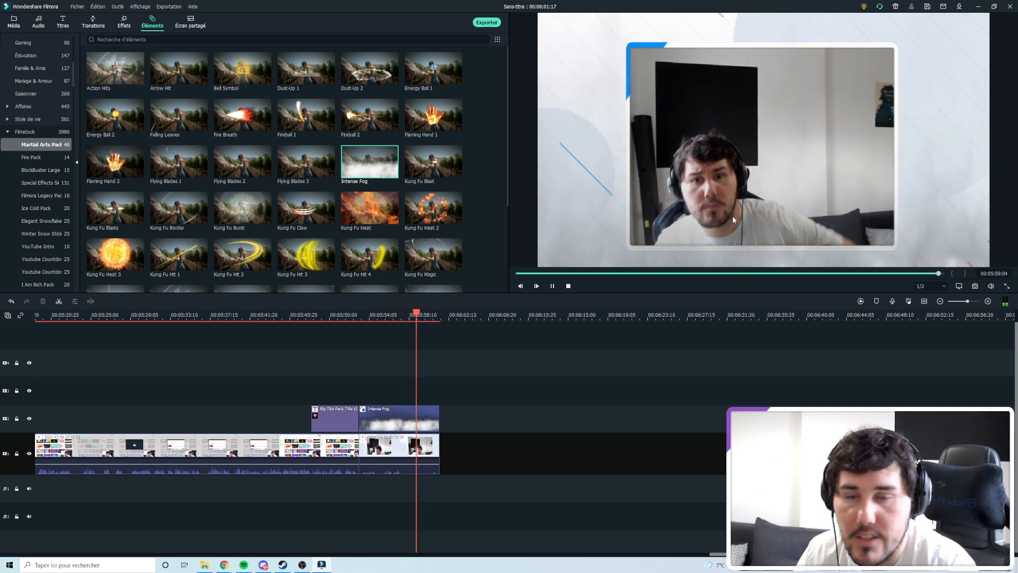
Lower the Intense Fog overlay a little more, extend it upward, and play the section back from about 00:05:54.
{"action": "left_click", "coordinate": [716, 234]}
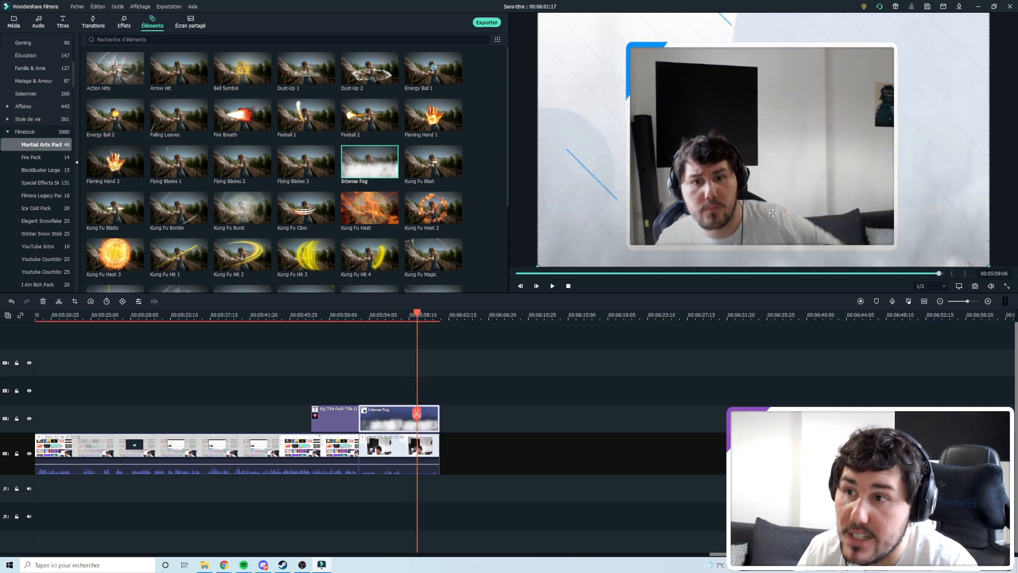
{"action": "left_click_drag", "start_coordinate": [773, 212], "coordinate": [768, 233]}
{"action": "left_click_drag", "start_coordinate": [758, 34], "coordinate": [760, 8]}
{"action": "left_click_drag", "start_coordinate": [765, 113], "coordinate": [769, 113]}
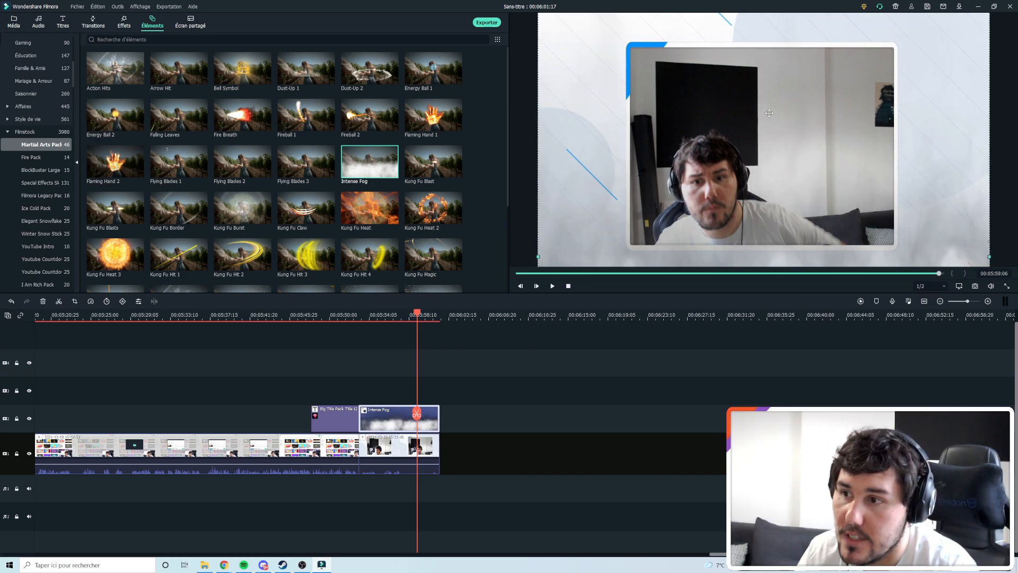
{"action": "left_click_drag", "start_coordinate": [417, 312], "coordinate": [376, 314]}
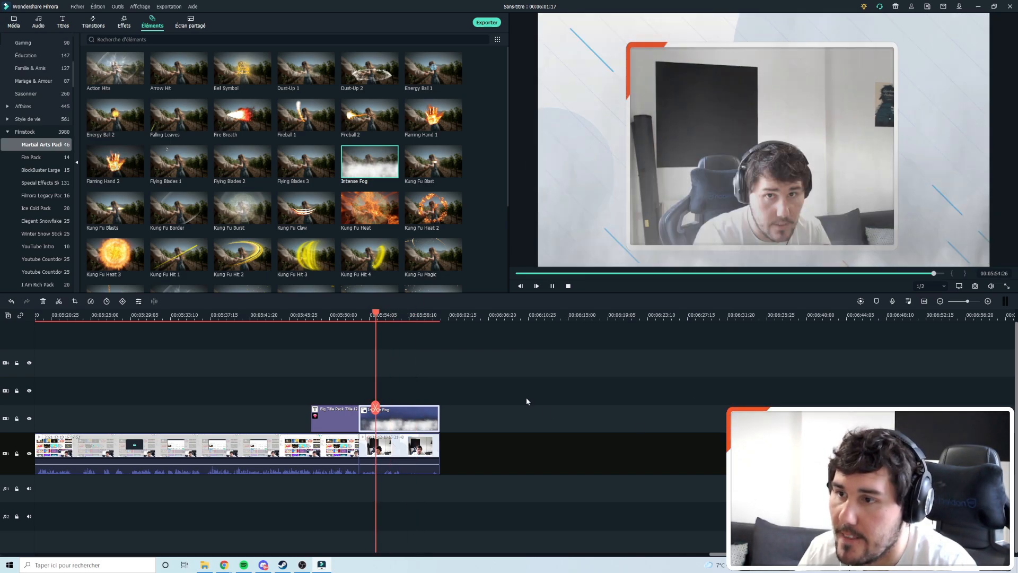
{"action": "key", "text": "space"}
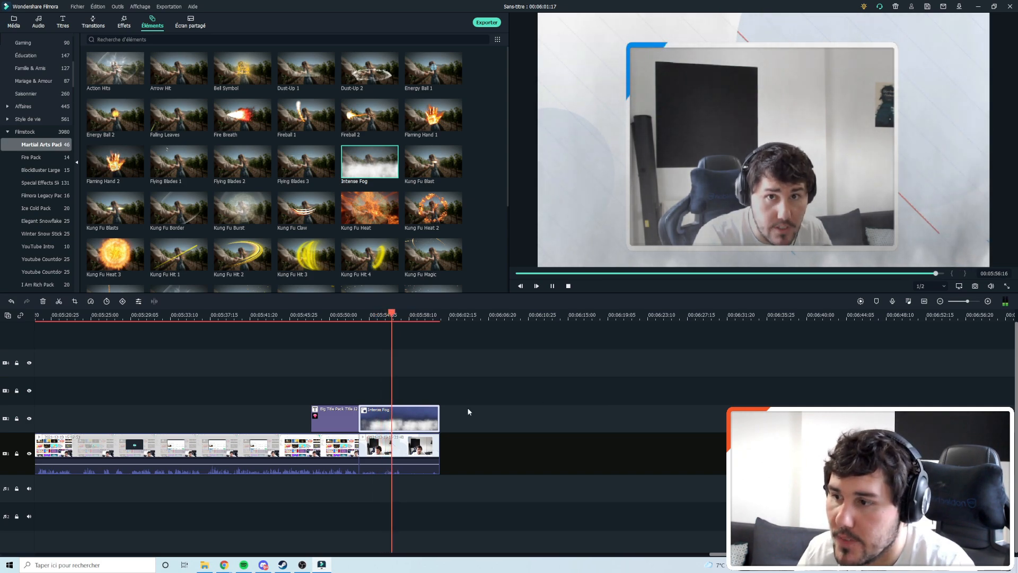
{"action": "key", "text": "space"}
Move the Intense Fog clip past the end of the webcam clip and place the playhead at 00:05:57:07, just before the arm swing.
{"action": "left_click_drag", "start_coordinate": [420, 423], "coordinate": [555, 422]}
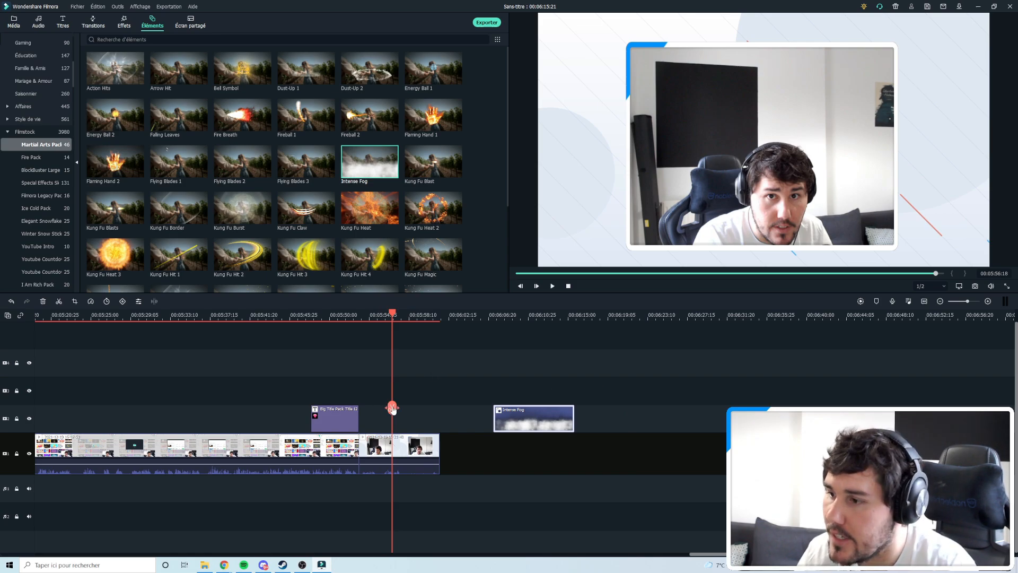
{"action": "left_click_drag", "start_coordinate": [392, 407], "coordinate": [365, 407]}
{"action": "key", "text": "space"}
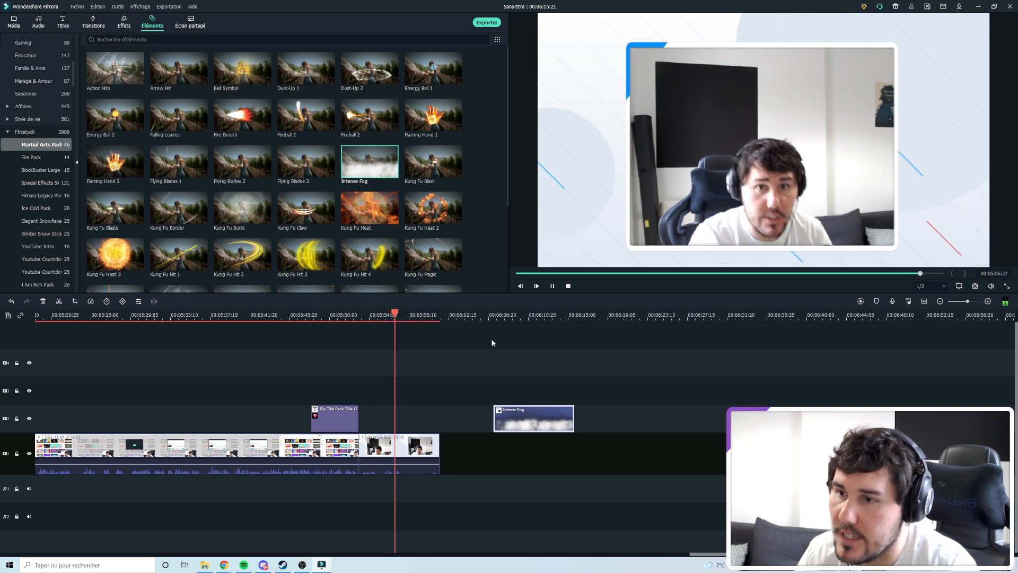
{"action": "key", "text": "space"}
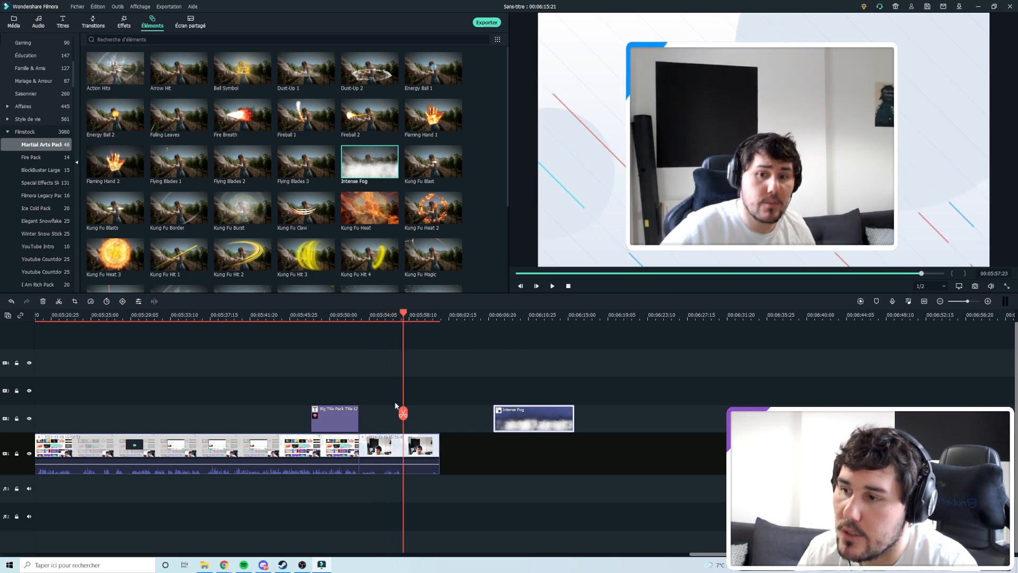
{"action": "mouse_move", "coordinate": [405, 415]}
{"action": "left_mouse_down"}
{"action": "mouse_move", "coordinate": [414, 411]}
{"action": "mouse_move", "coordinate": [400, 411]}
{"action": "left_mouse_up"}
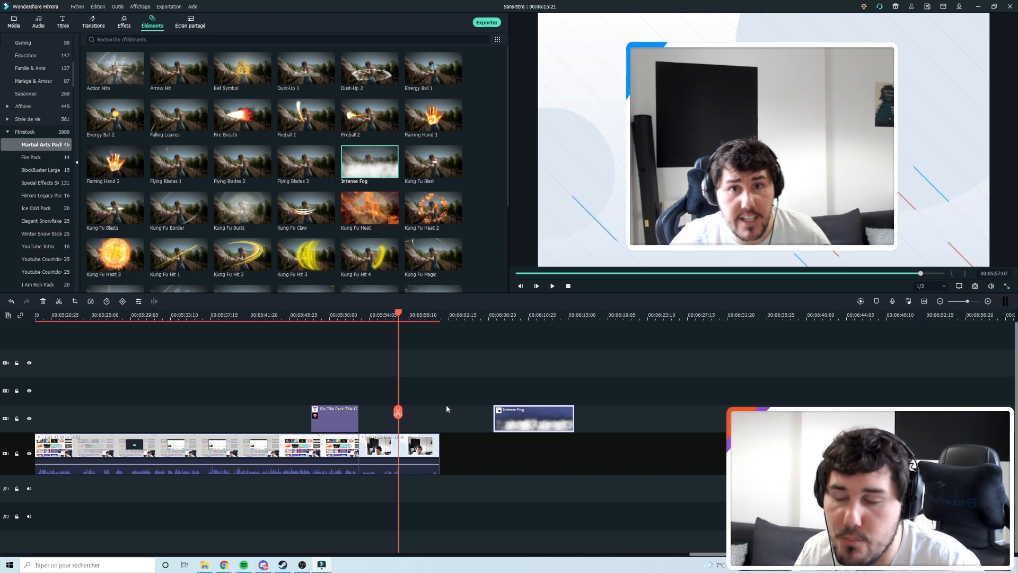
Preview Kung Fu Hit 4 and Kung Fu Hit 2, and add Kung Fu Hit 2 above the webcam clip at 00:05:57:07.
{"action": "left_click", "coordinate": [375, 265]}
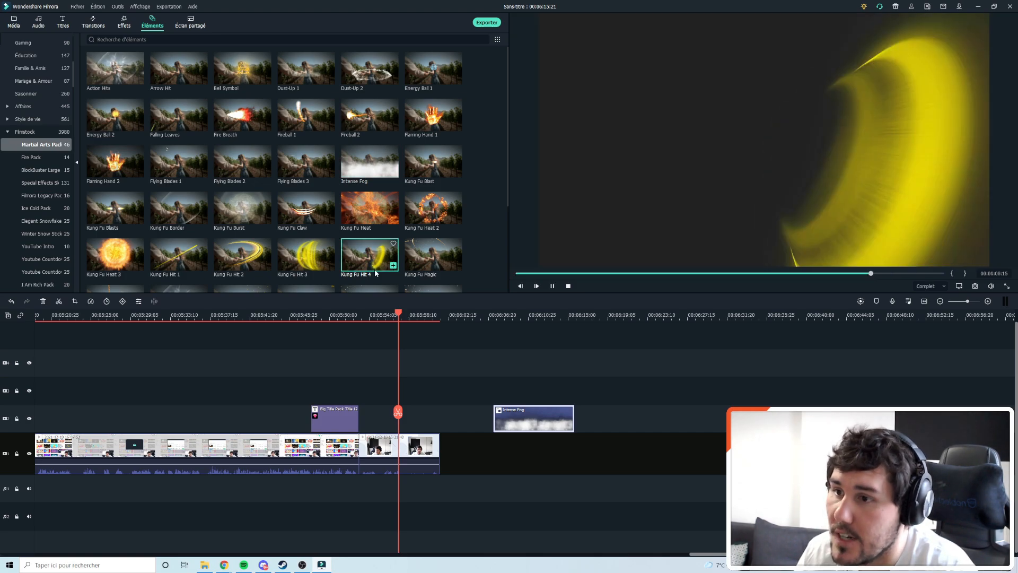
{"action": "scroll", "coordinate": [340, 244], "scroll_direction": "down", "scroll_amount": 3}
{"action": "scroll", "coordinate": [327, 241], "scroll_direction": "up", "scroll_amount": 3}
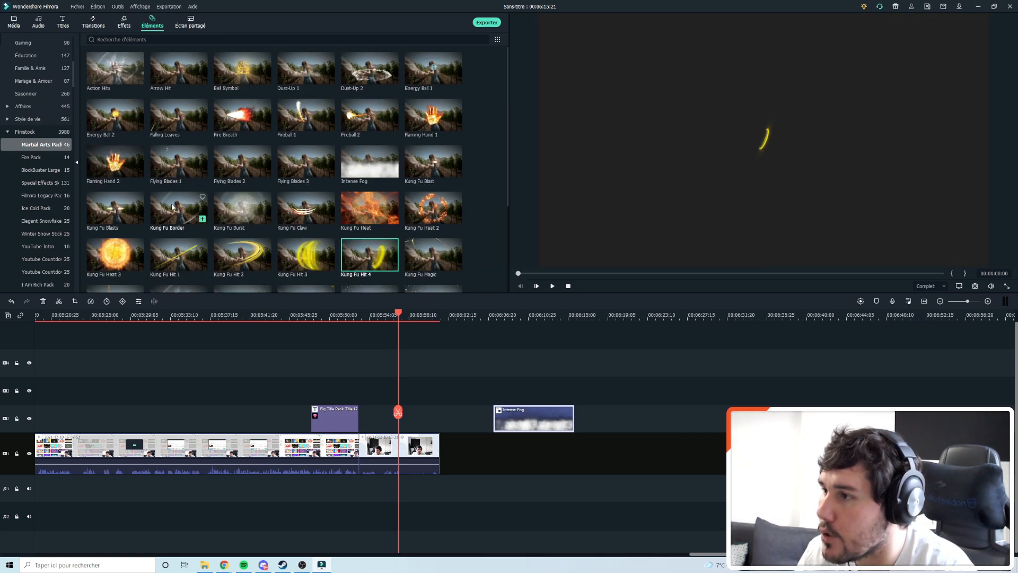
{"action": "left_click", "coordinate": [249, 257]}
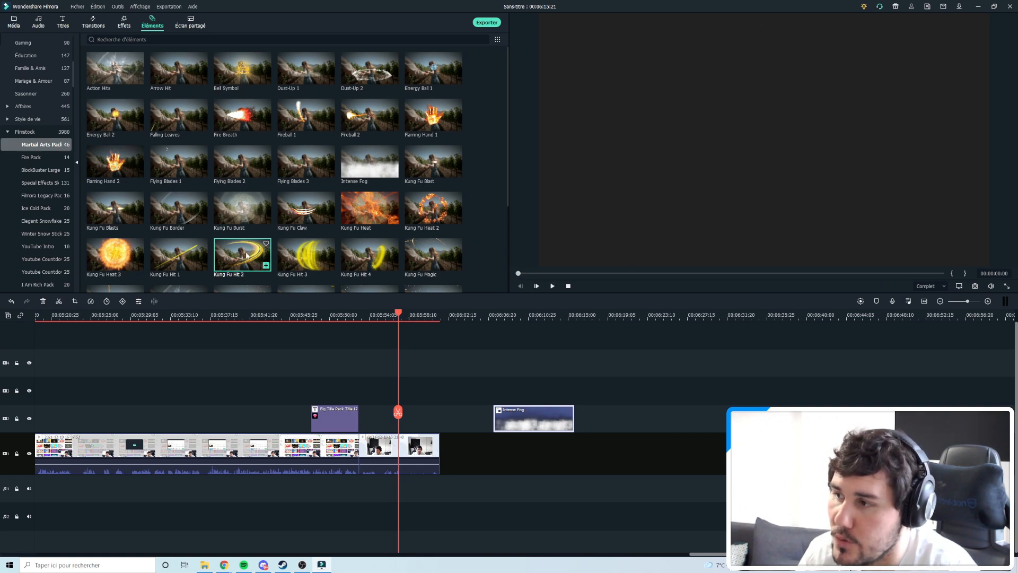
{"action": "left_click_drag", "start_coordinate": [247, 255], "coordinate": [397, 421]}
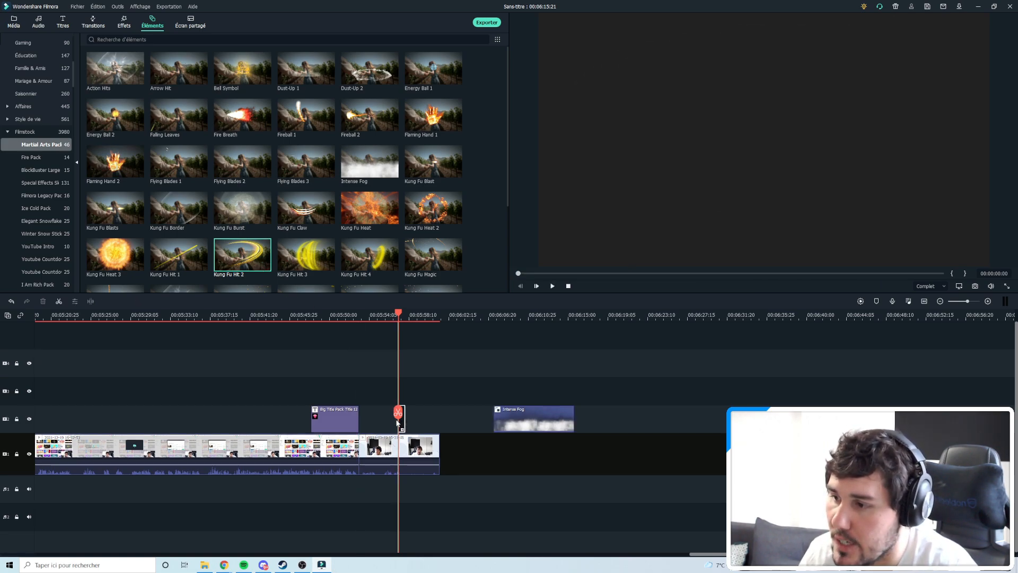
{"action": "left_click", "coordinate": [468, 380]}
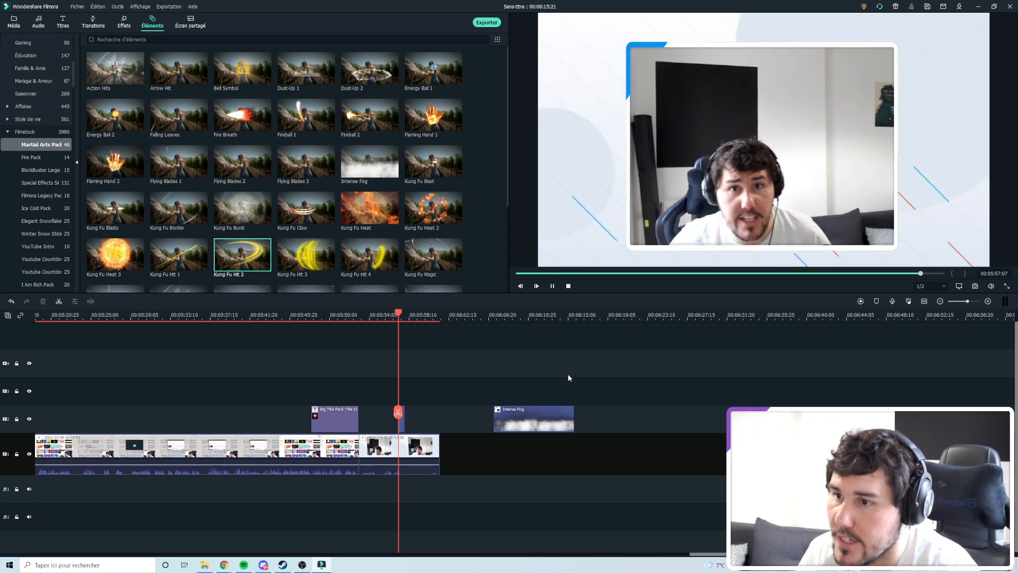
Shrink the Kung Fu Hit 2 effect to less than half the frame width and position it around the swinging arm.
{"action": "key", "text": "space"}
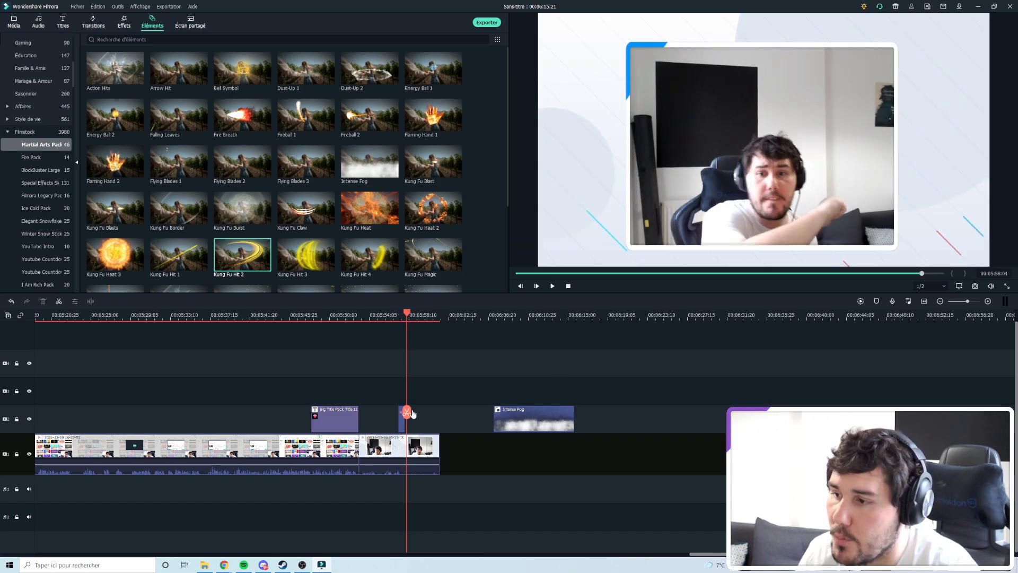
{"action": "left_click_drag", "start_coordinate": [413, 414], "coordinate": [406, 414]}
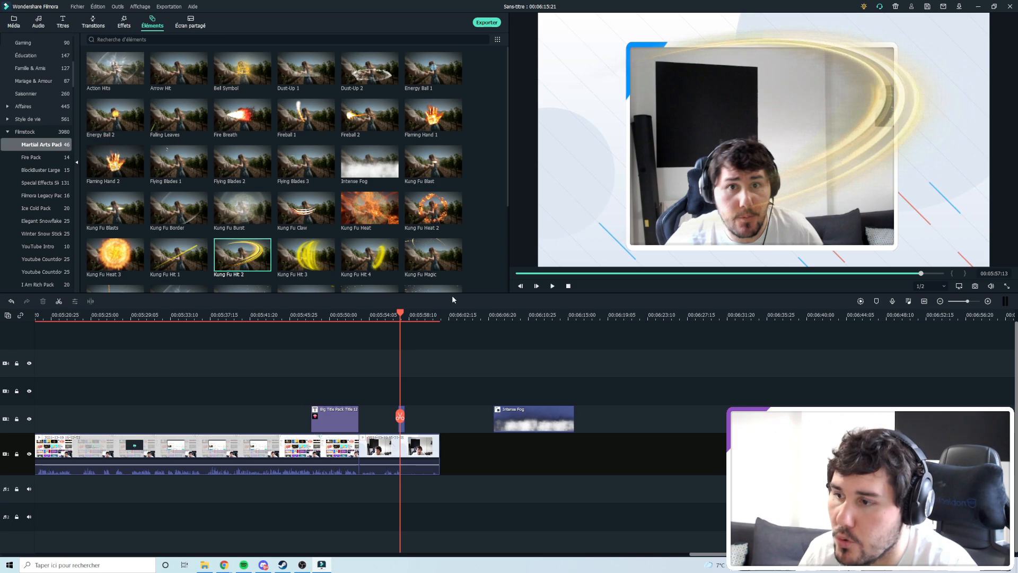
{"action": "left_click_drag", "start_coordinate": [399, 419], "coordinate": [401, 403]}
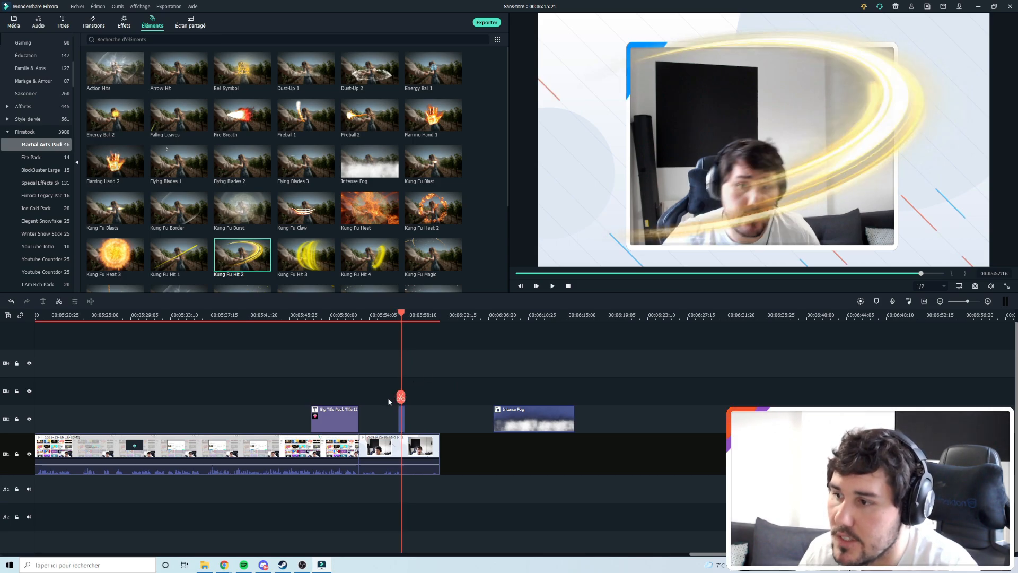
{"action": "left_click", "coordinate": [691, 169]}
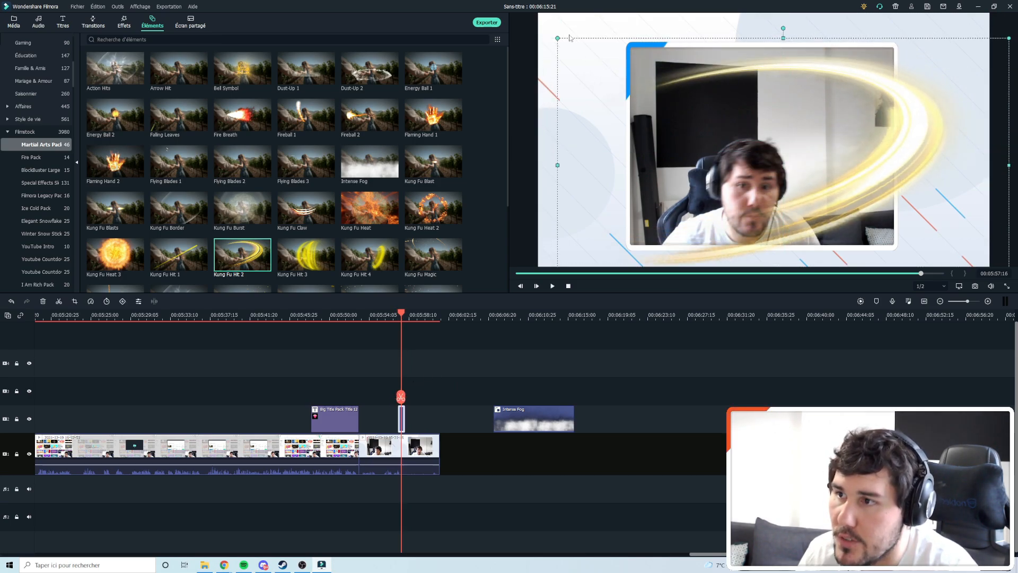
{"action": "left_click_drag", "start_coordinate": [553, 36], "coordinate": [757, 193]}
{"action": "left_click_drag", "start_coordinate": [670, 133], "coordinate": [695, 144]}
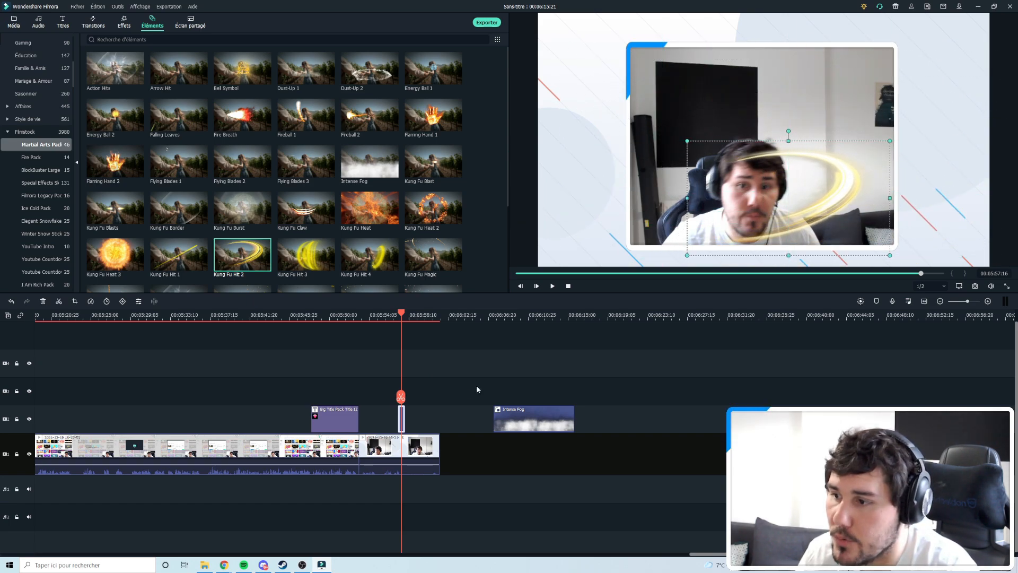
Shift the Kung Fu Hit 2 clip later to start at 00:05:57:18 and play it back against the arm movement.
{"action": "left_click", "coordinate": [397, 396]}
{"action": "key", "text": "space"}
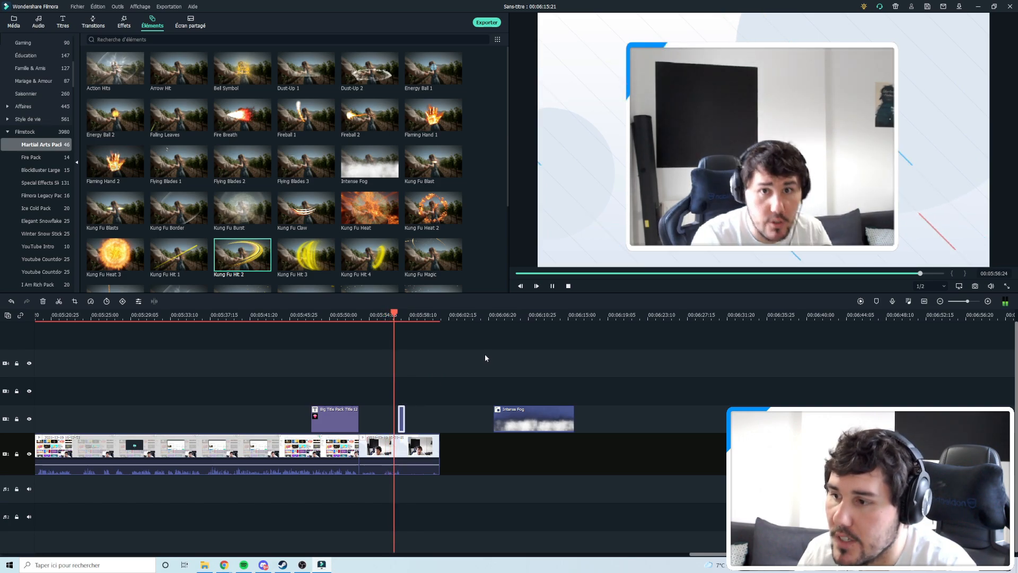
{"action": "key", "text": "space"}
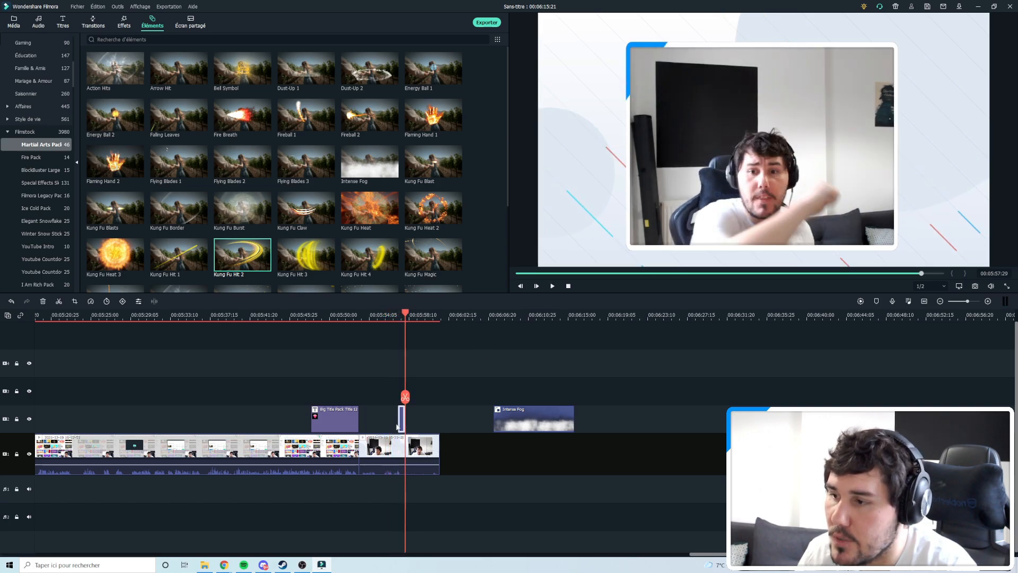
{"action": "left_click_drag", "start_coordinate": [400, 423], "coordinate": [401, 397]}
{"action": "left_click_drag", "start_coordinate": [411, 420], "coordinate": [414, 417]}
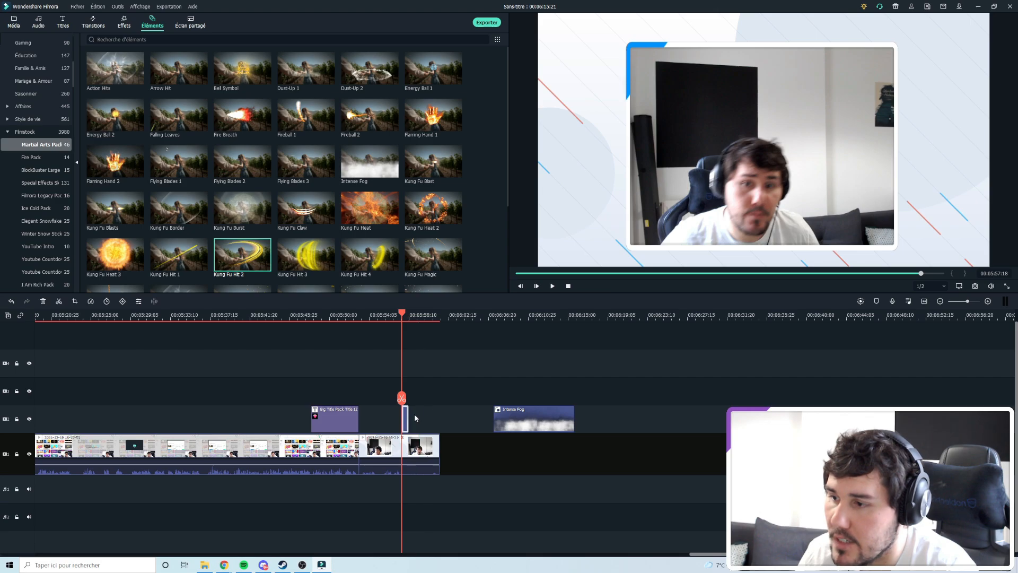
{"action": "key", "text": "space"}
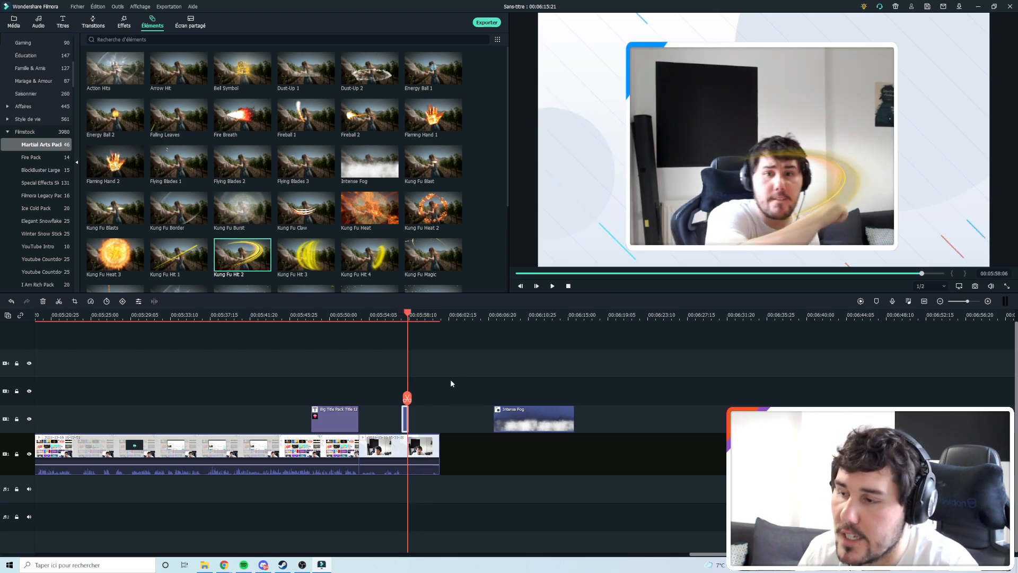
{"action": "left_click_drag", "start_coordinate": [406, 398], "coordinate": [406, 422]}
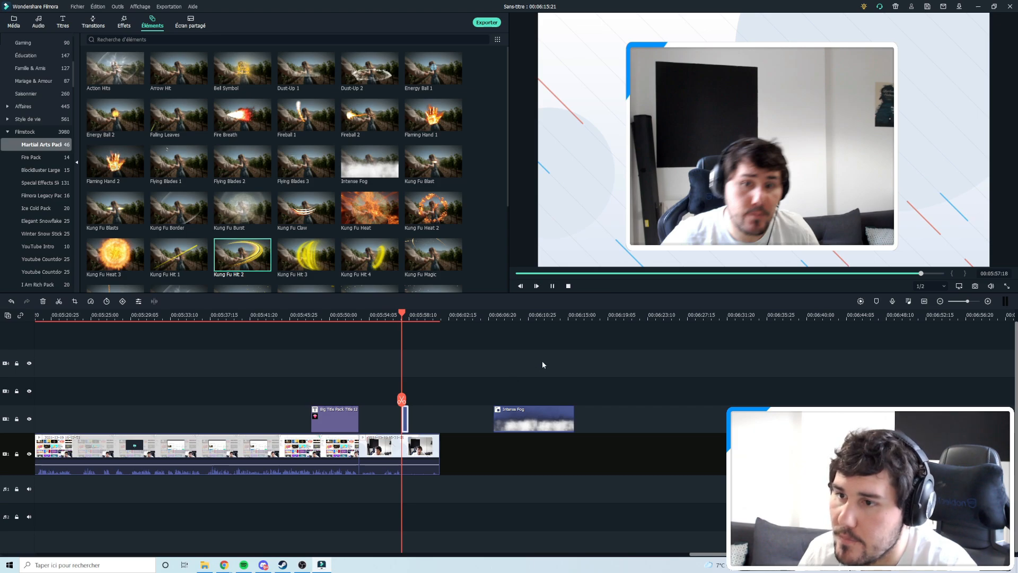
{"action": "key", "text": "space"}
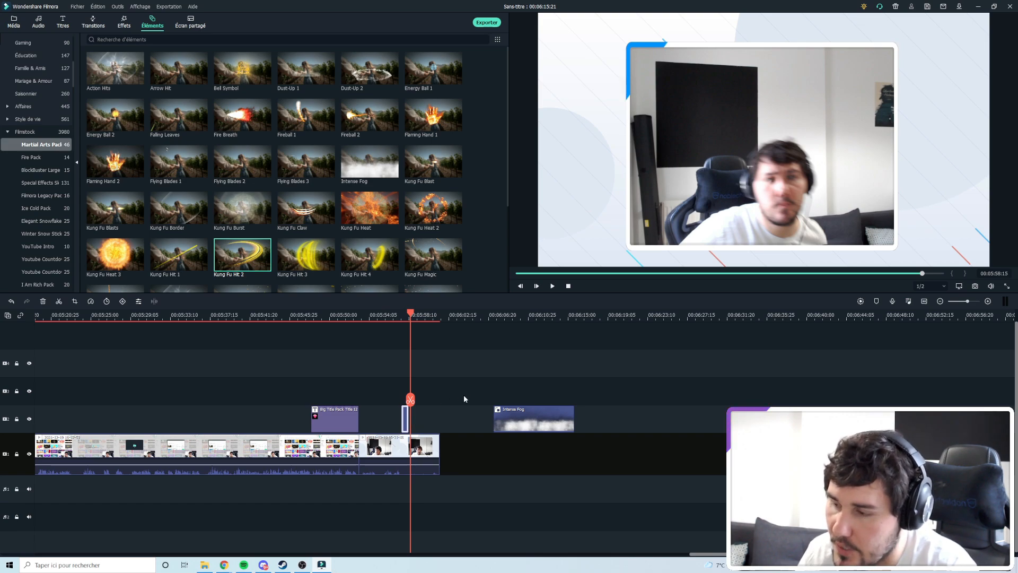
Paste a second Kung Fu Hit 2 beside the first, close the gap in the webcam clip, and play back both hits.
{"action": "key", "text": "ctrl+v"}
{"action": "left_click_drag", "start_coordinate": [416, 452], "coordinate": [381, 397]}
{"action": "left_click_drag", "start_coordinate": [442, 440], "coordinate": [415, 416]}
{"action": "left_click", "coordinate": [395, 318]}
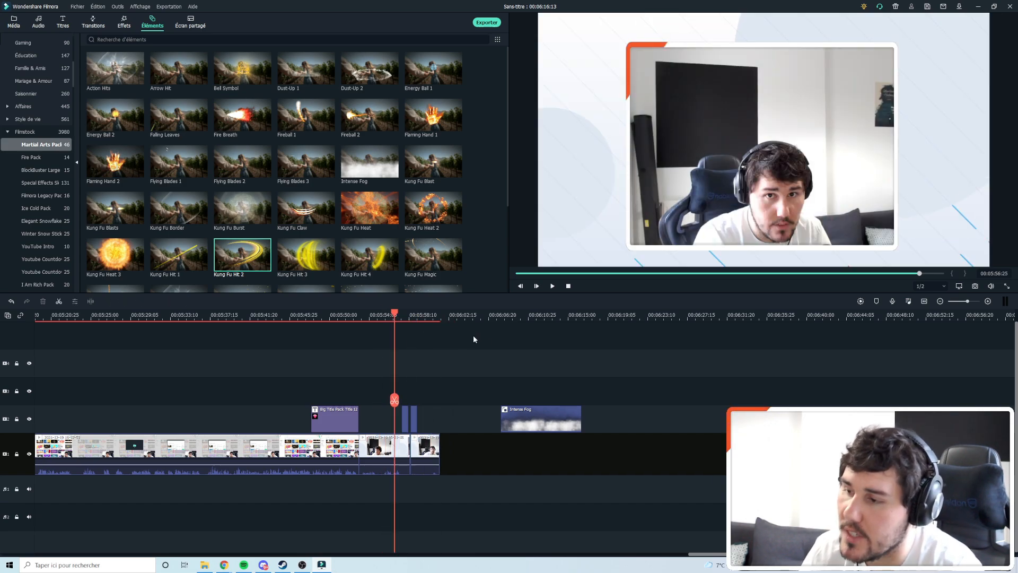
{"action": "key", "text": "space"}
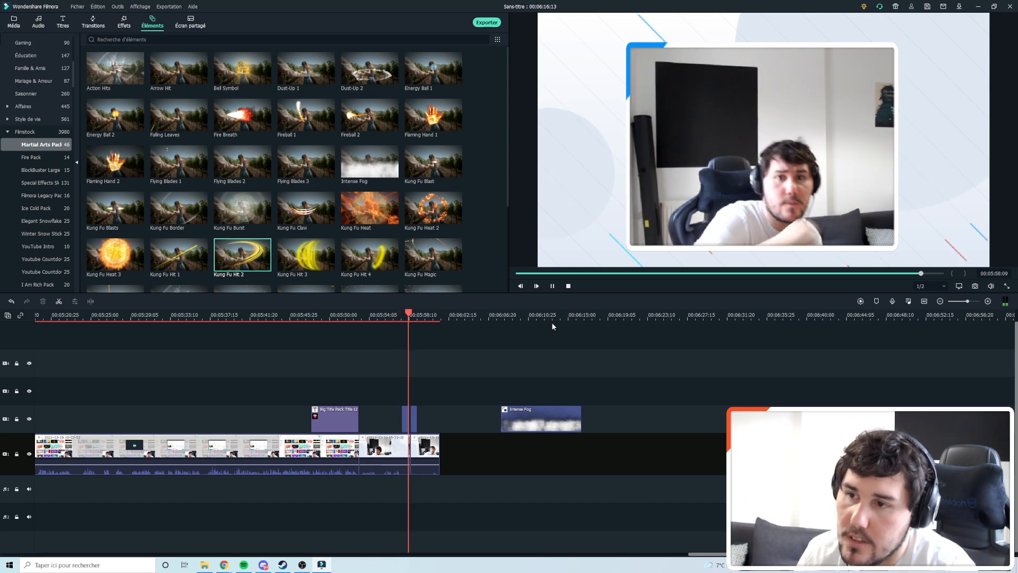
{"action": "key", "text": "space"}
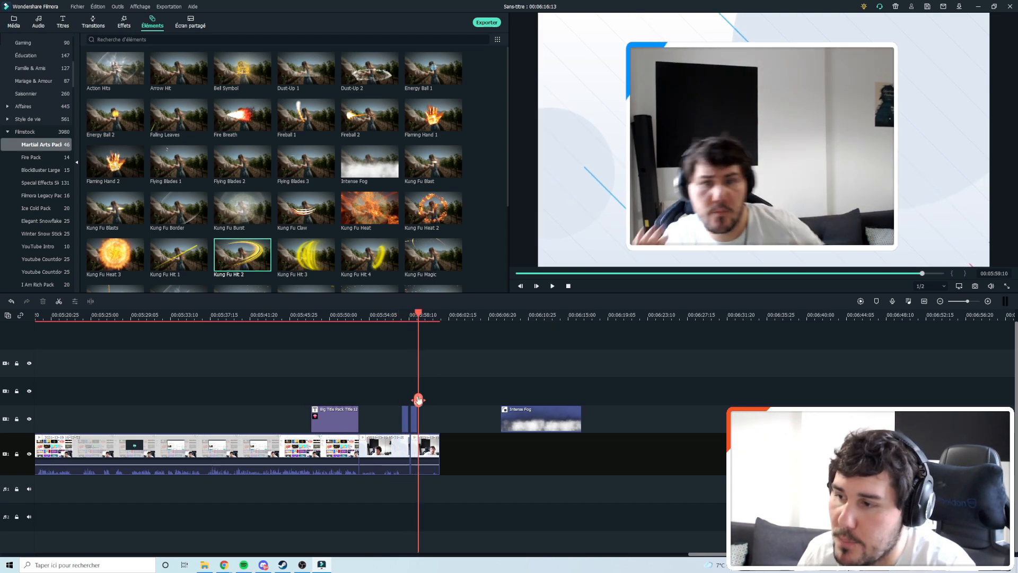
{"action": "left_click_drag", "start_coordinate": [418, 400], "coordinate": [408, 399]}
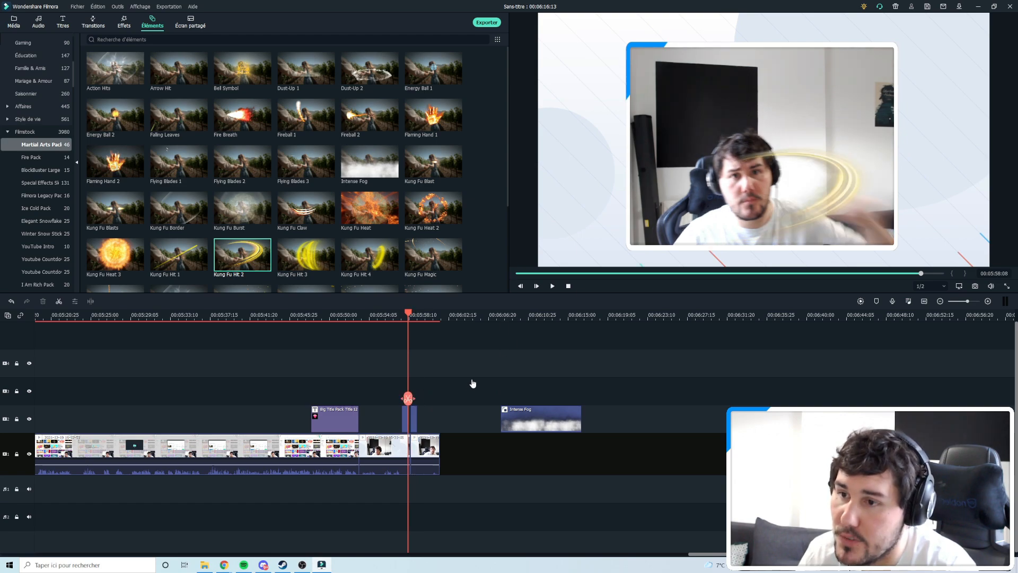
Turn the second Kung Fu Hit 2 upside down, fit it around the returning arm swing, and play back both hits.
{"action": "key", "text": "space"}
{"action": "key", "text": "space"}
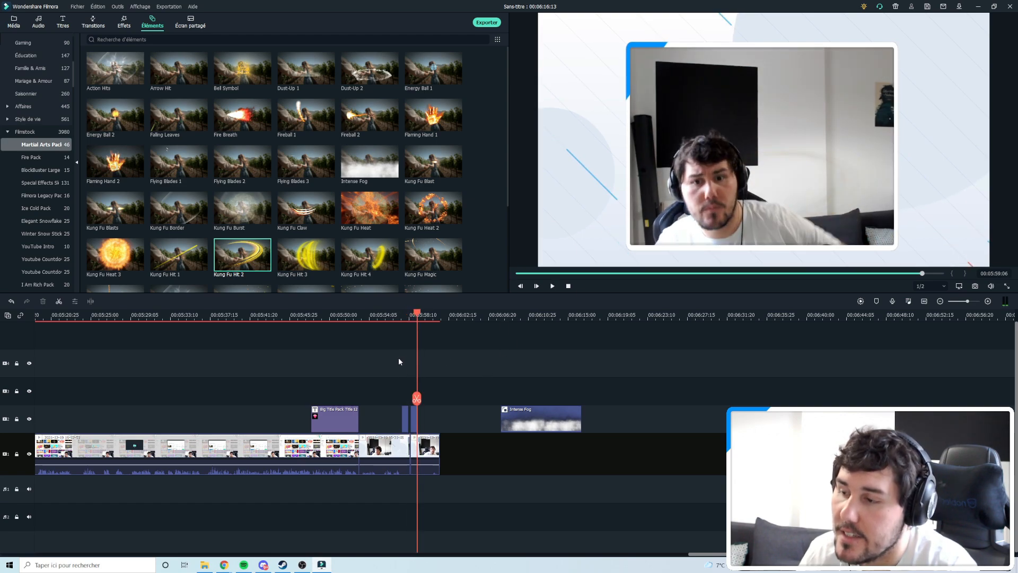
{"action": "left_click_drag", "start_coordinate": [418, 390], "coordinate": [403, 392]}
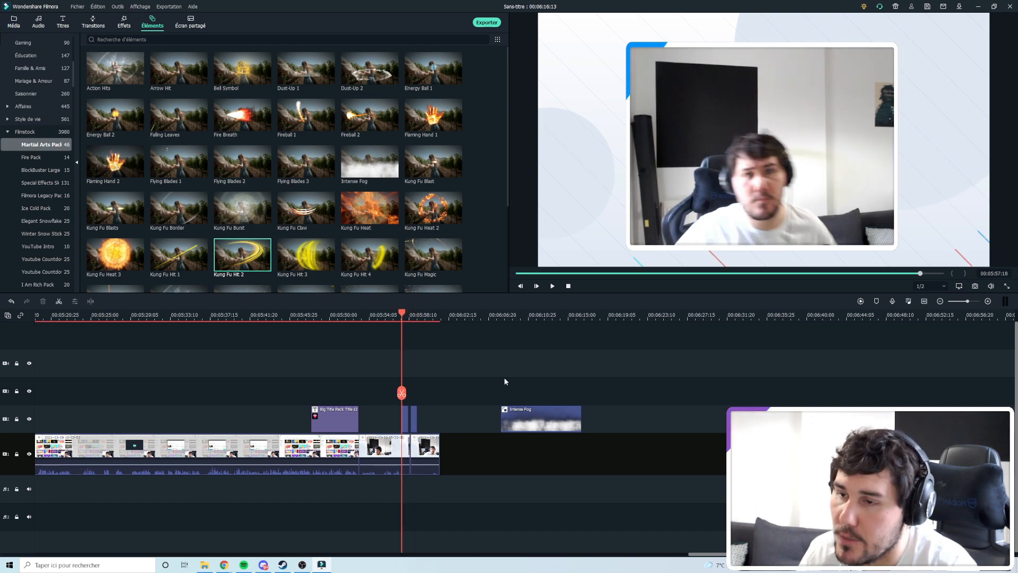
{"action": "key", "text": "space"}
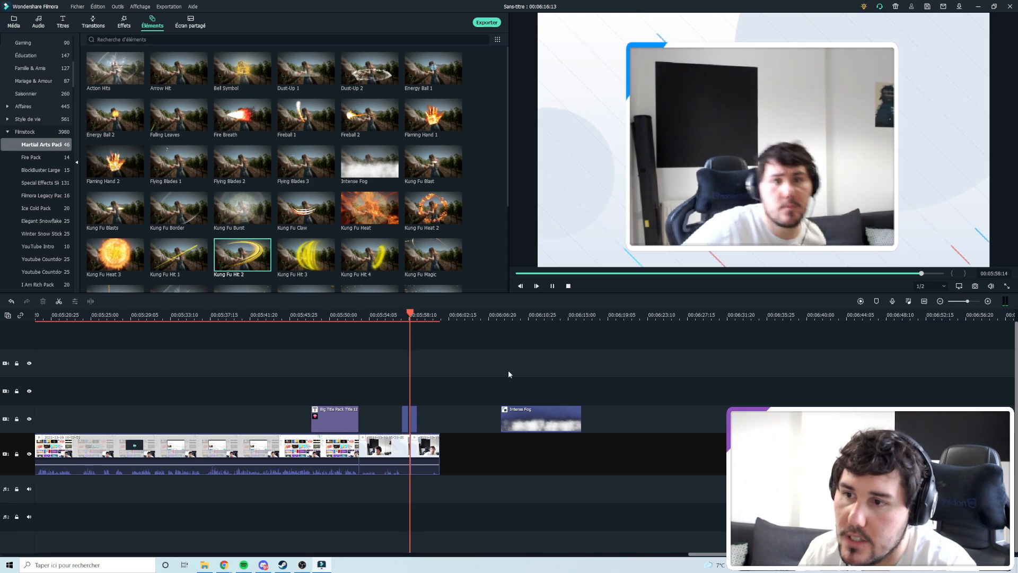
{"action": "key", "text": "space"}
{"action": "left_click_drag", "start_coordinate": [416, 392], "coordinate": [412, 393]}
{"action": "left_click", "coordinate": [791, 186]}
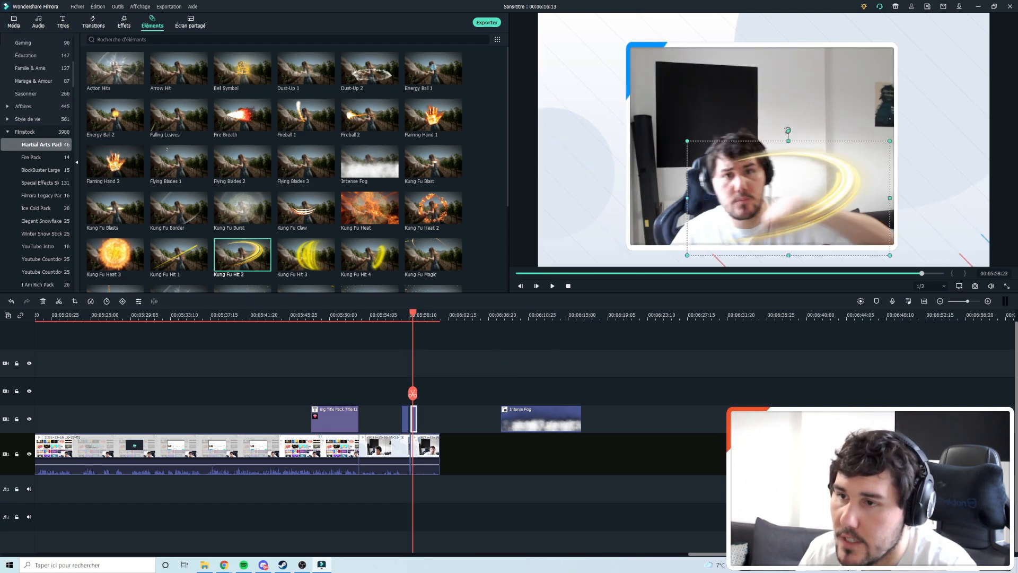
{"action": "left_click_drag", "start_coordinate": [788, 131], "coordinate": [827, 253]}
{"action": "left_click_drag", "start_coordinate": [855, 301], "coordinate": [789, 278]}
{"action": "left_click_drag", "start_coordinate": [761, 204], "coordinate": [768, 190]}
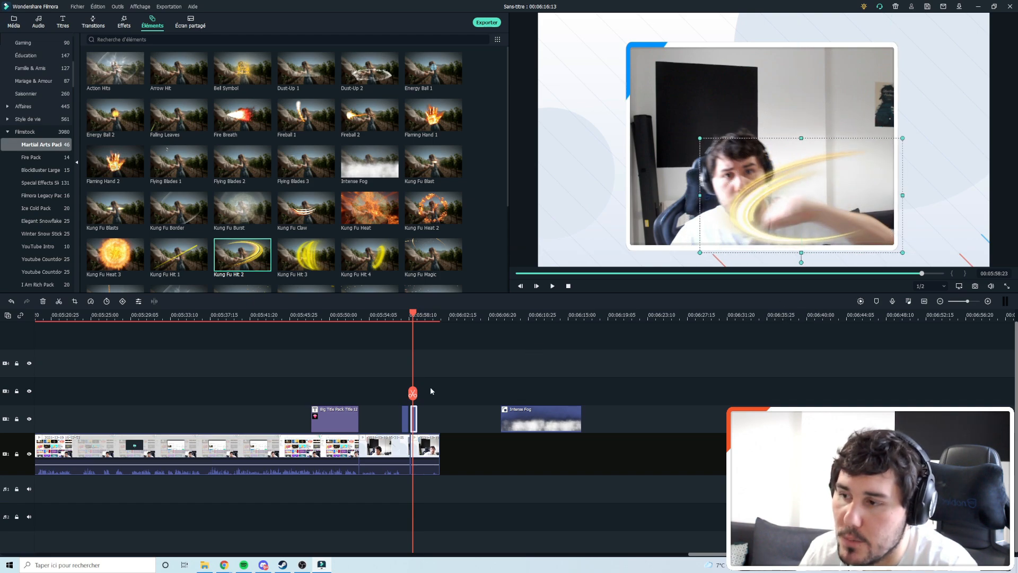
{"action": "left_click_drag", "start_coordinate": [412, 392], "coordinate": [392, 395]}
{"action": "key", "text": "space"}
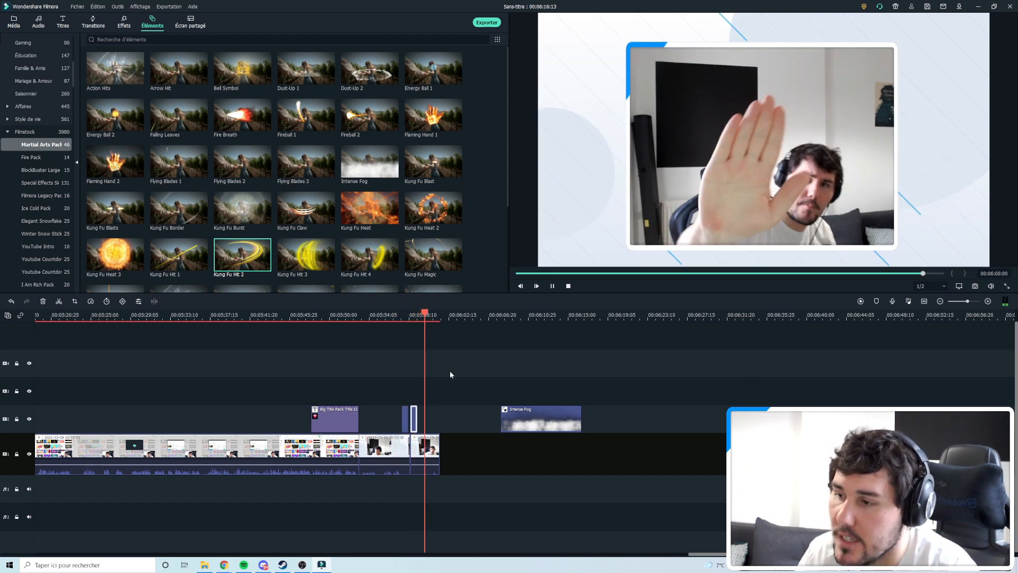
Add Flaming Hand 1 at 00:05:59:22 on the track directly above the webcam clip, in line with the Kung Fu hits.
{"action": "left_click_drag", "start_coordinate": [425, 395], "coordinate": [422, 396]}
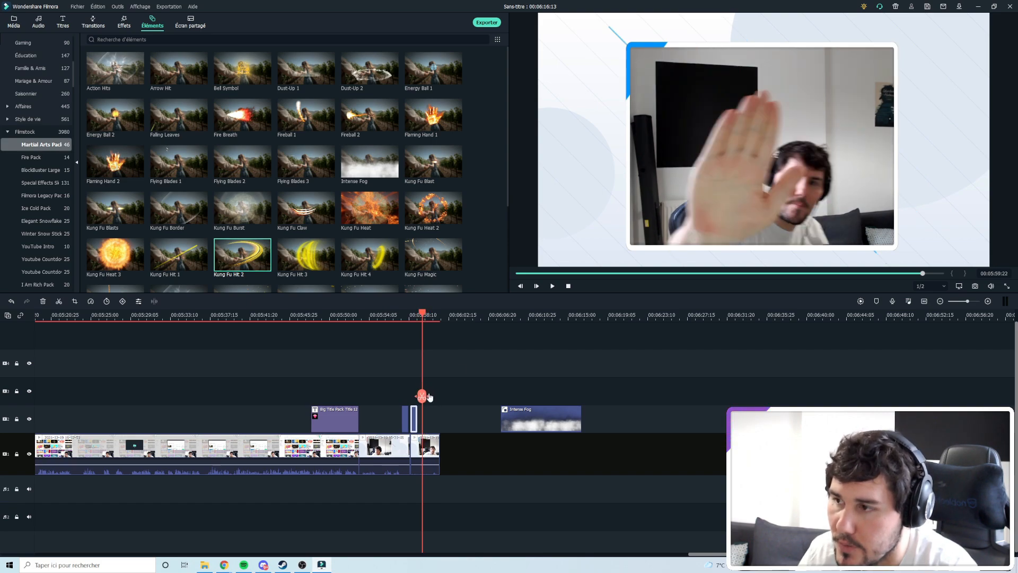
{"action": "mouse_move", "coordinate": [410, 127]}
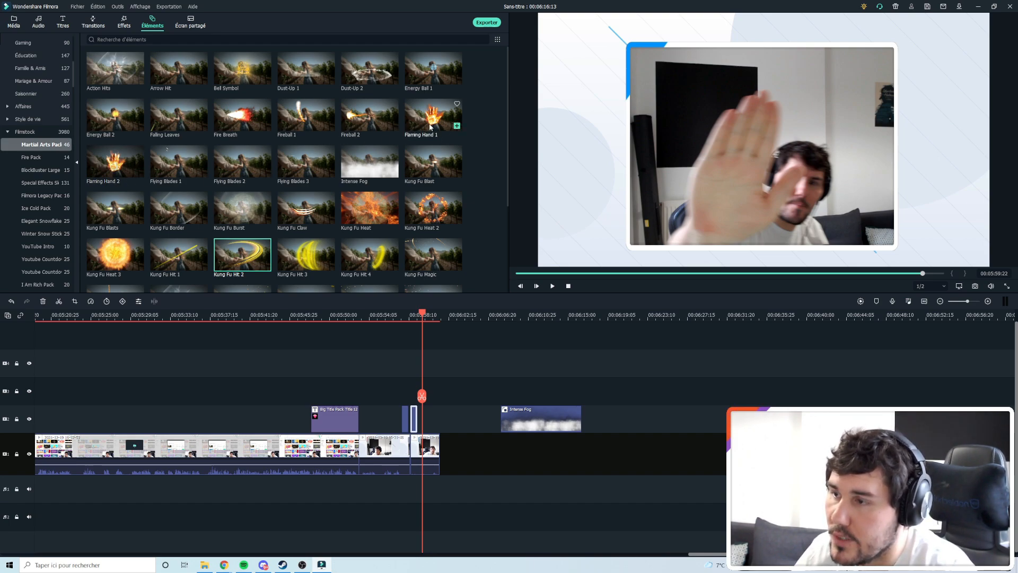
{"action": "left_click", "coordinate": [432, 125]}
{"action": "left_click_drag", "start_coordinate": [403, 194], "coordinate": [428, 394]}
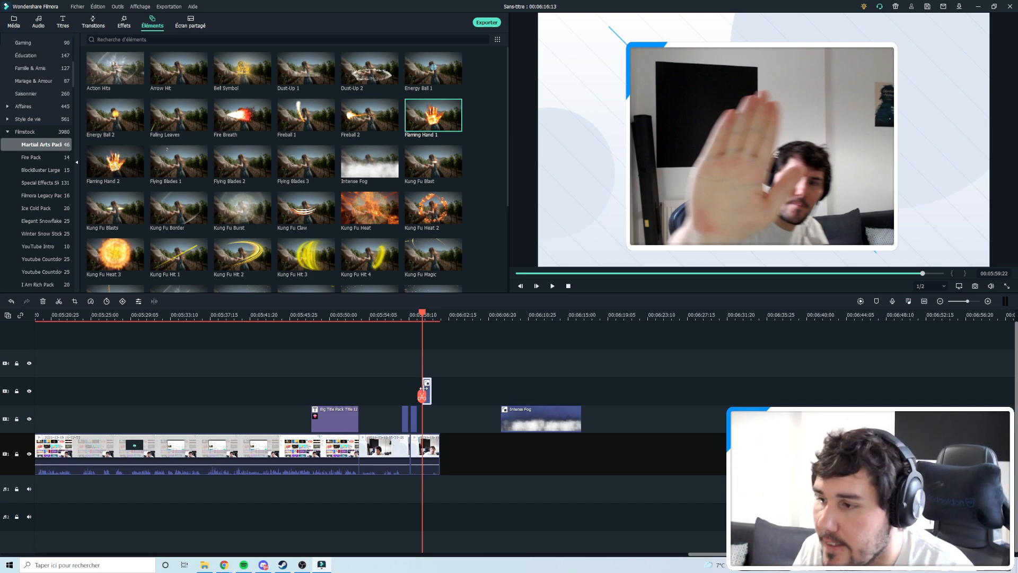
{"action": "left_click_drag", "start_coordinate": [429, 391], "coordinate": [428, 420]}
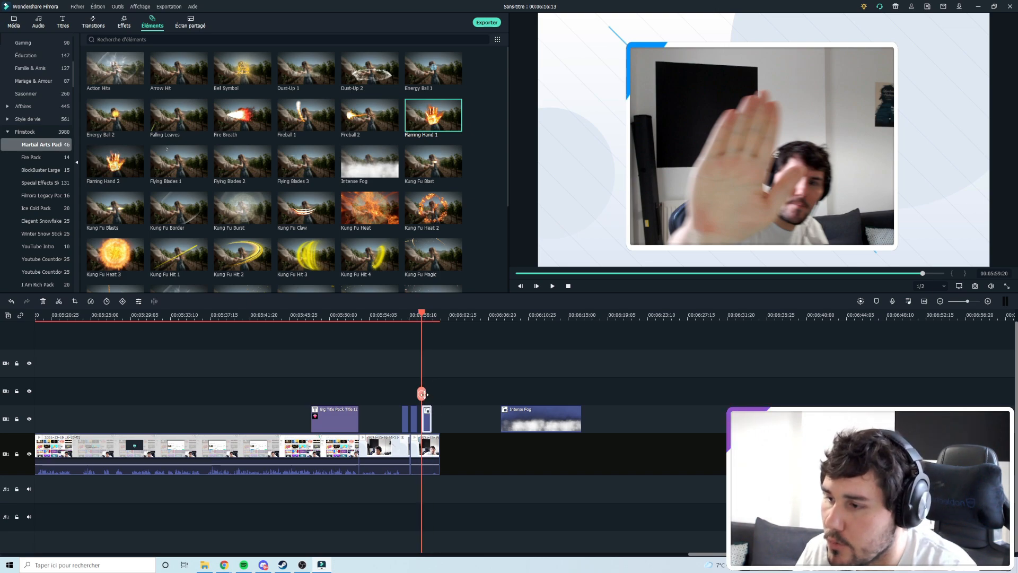
Check Flaming Hand 1 against the raised palm, try starting it earlier, and return it to 00:05:59:22.
{"action": "left_click", "coordinate": [424, 420]}
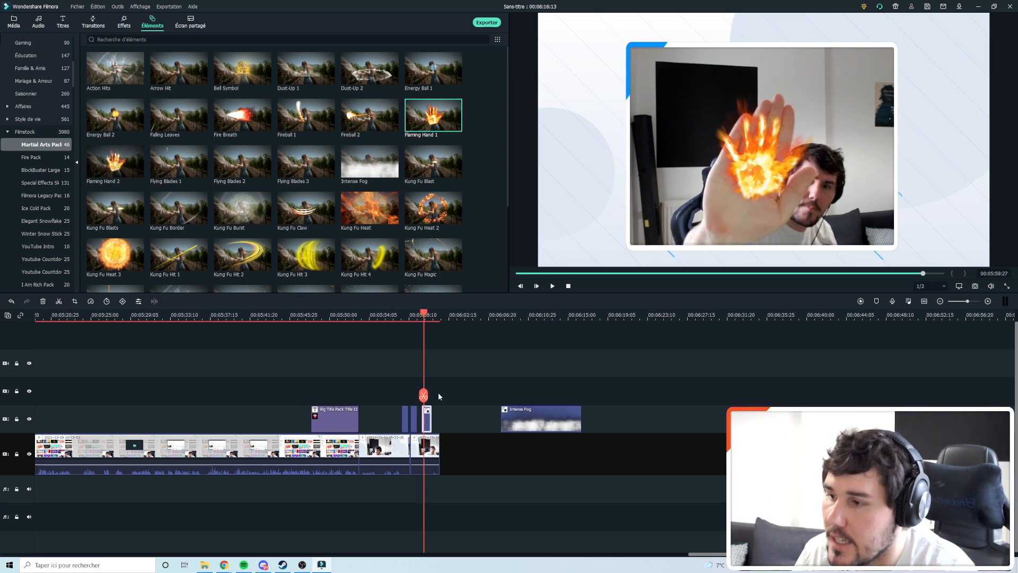
{"action": "key", "text": "space"}
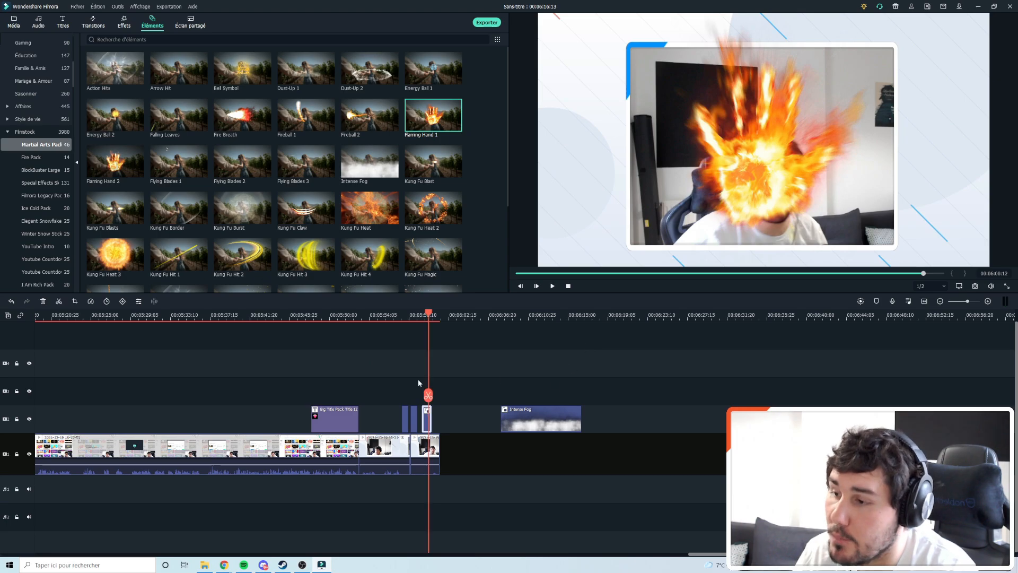
{"action": "left_click_drag", "start_coordinate": [427, 395], "coordinate": [419, 393]}
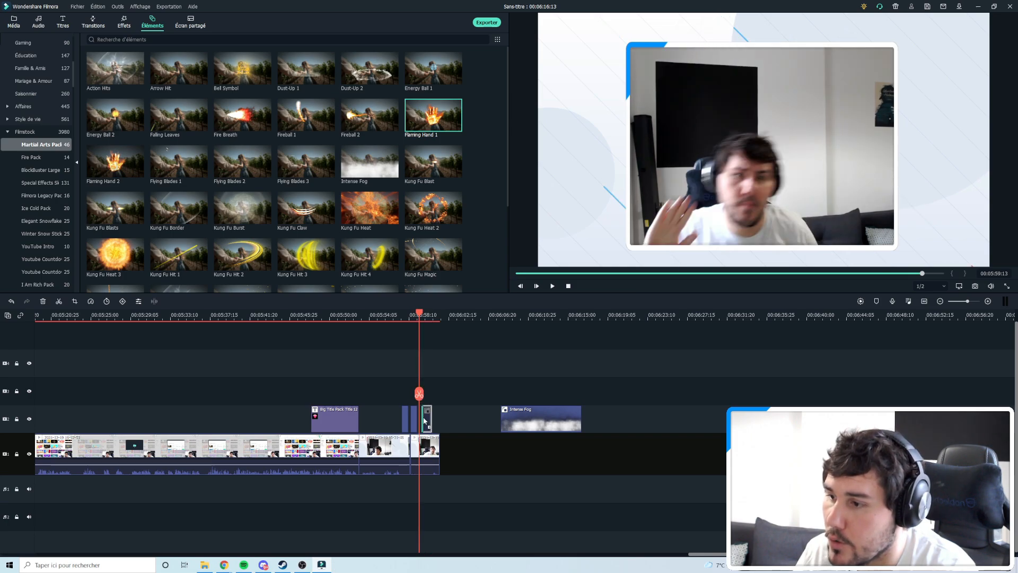
{"action": "left_click", "coordinate": [425, 421]}
{"action": "left_click_drag", "start_coordinate": [419, 395], "coordinate": [421, 388]}
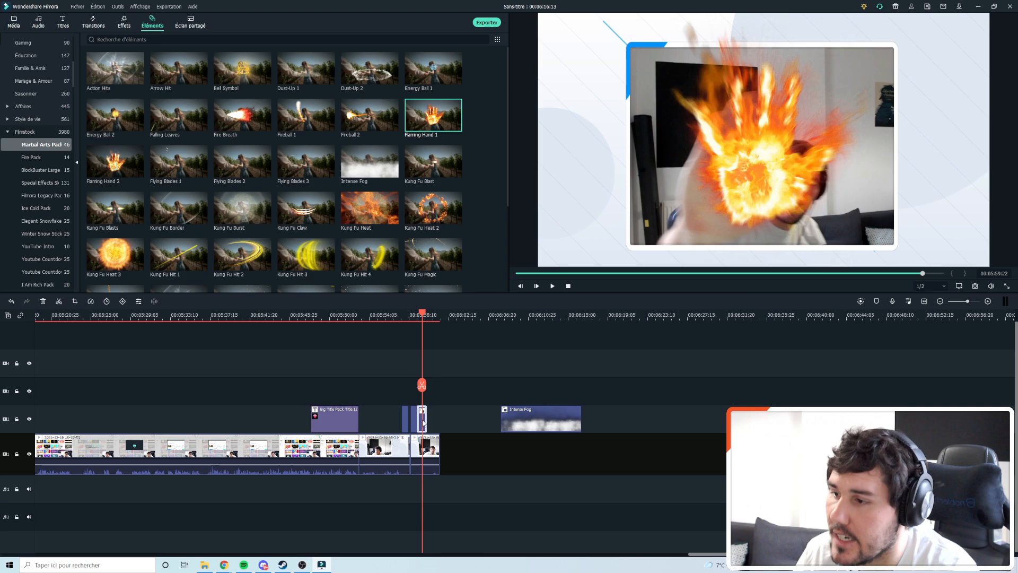
{"action": "mouse_move", "coordinate": [423, 422]}
{"action": "left_mouse_down"}
{"action": "mouse_move", "coordinate": [452, 428]}
{"action": "mouse_move", "coordinate": [431, 424]}
{"action": "left_mouse_up"}
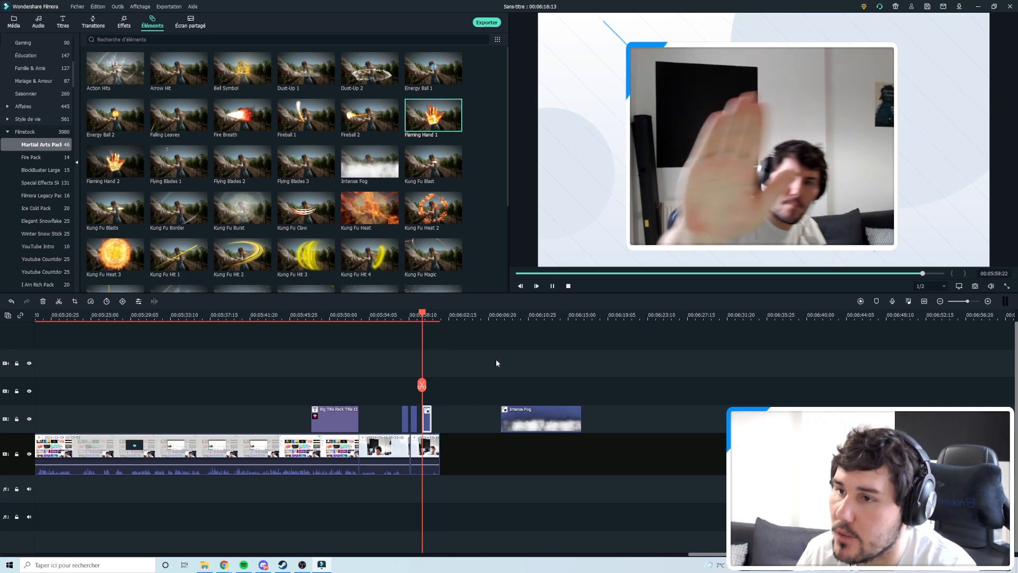
Tilt Flaming Hand 1 clockwise, resize it, and align it over the raised palm at 00:06:00:03.
{"action": "key", "text": "space"}
{"action": "key", "text": "space"}
{"action": "left_click_drag", "start_coordinate": [756, 172], "coordinate": [752, 188]}
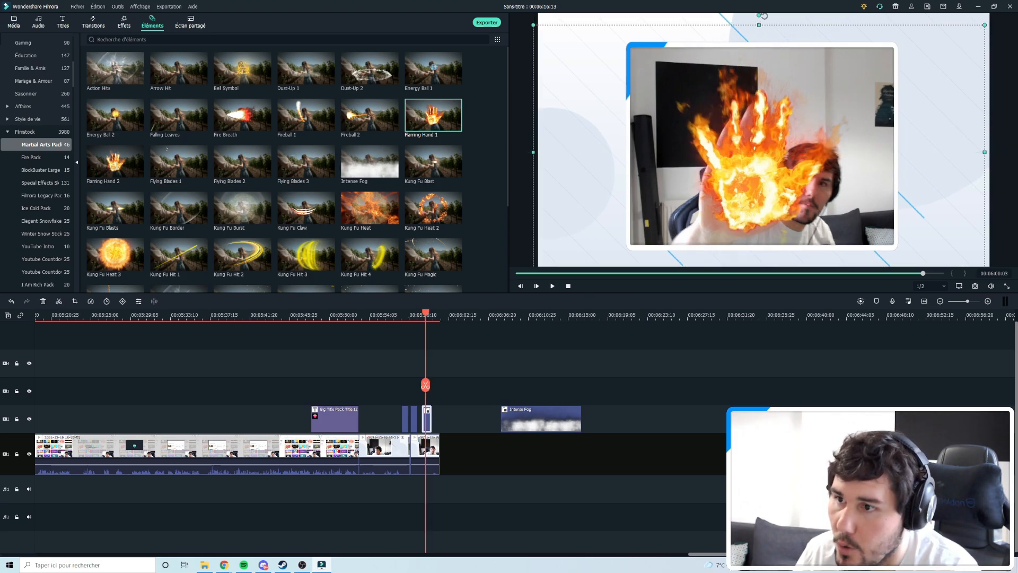
{"action": "left_click_drag", "start_coordinate": [762, 16], "coordinate": [784, 61]}
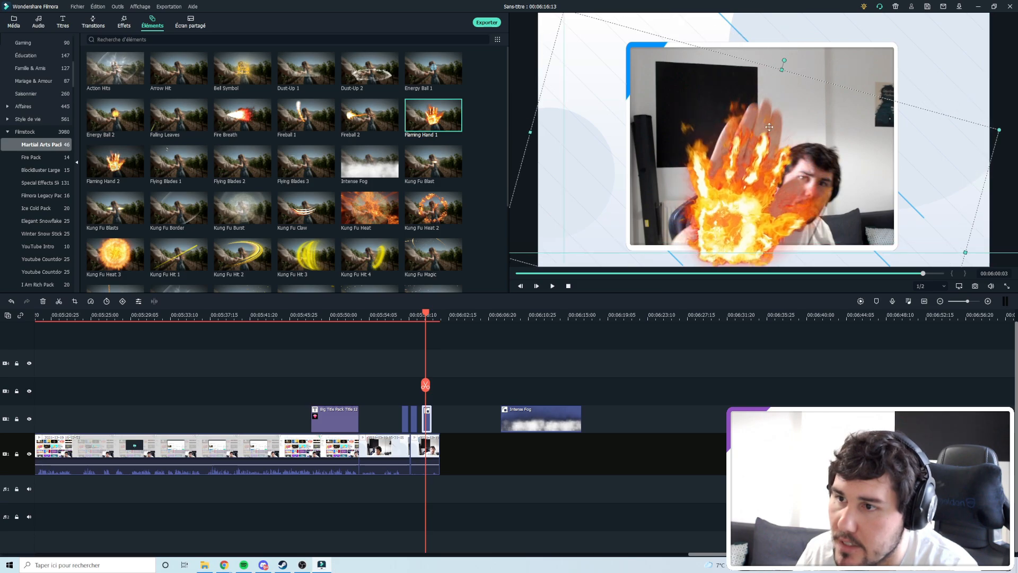
{"action": "left_click_drag", "start_coordinate": [768, 127], "coordinate": [697, 74]}
{"action": "left_click_drag", "start_coordinate": [618, 41], "coordinate": [635, 63]}
{"action": "left_click_drag", "start_coordinate": [739, 148], "coordinate": [694, 111]}
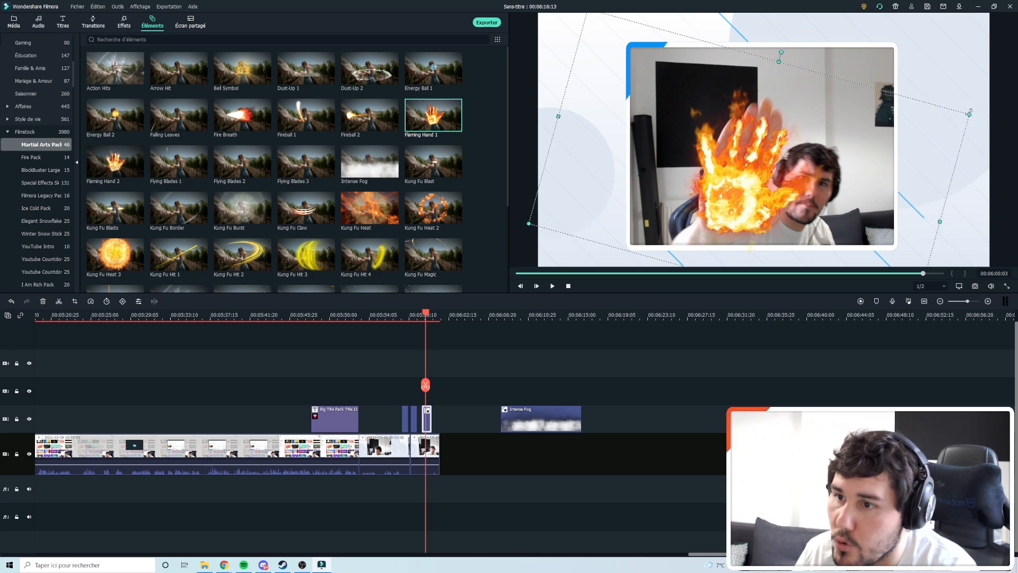
{"action": "left_click_drag", "start_coordinate": [970, 112], "coordinate": [984, 108]}
{"action": "left_click_drag", "start_coordinate": [785, 138], "coordinate": [788, 127]}
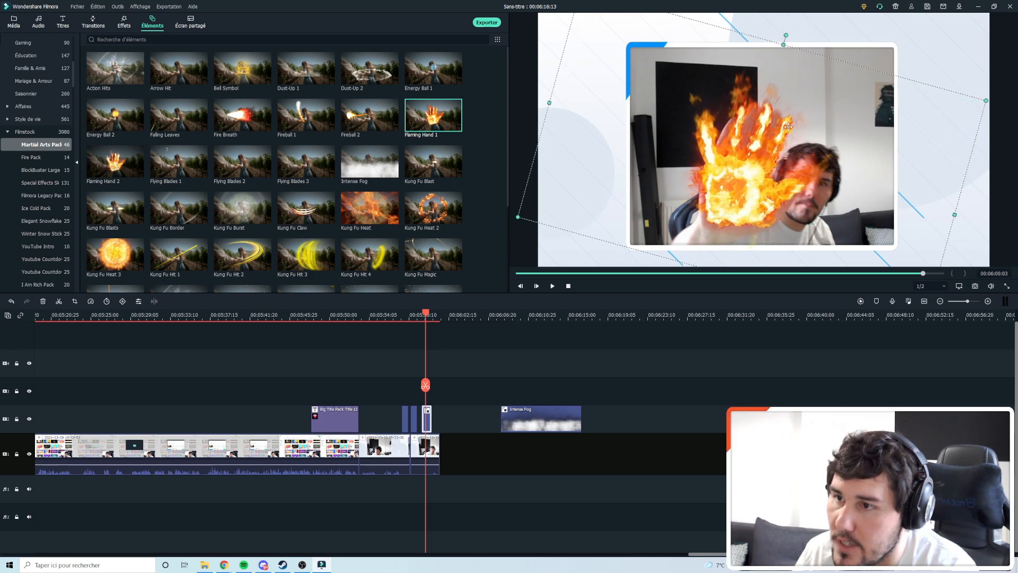
{"action": "left_click_drag", "start_coordinate": [785, 35], "coordinate": [797, 38]}
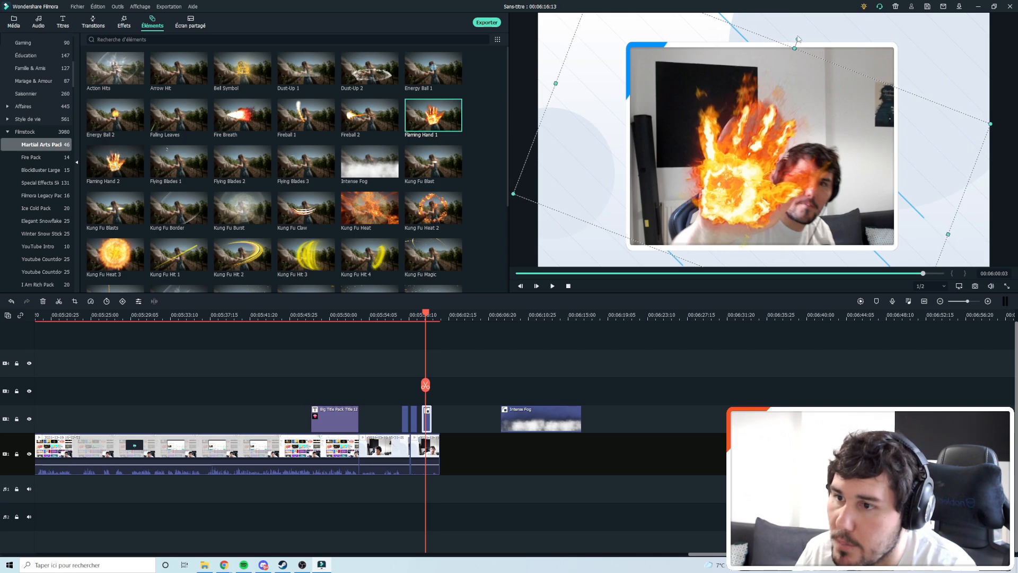
{"action": "left_click_drag", "start_coordinate": [790, 94], "coordinate": [796, 95]}
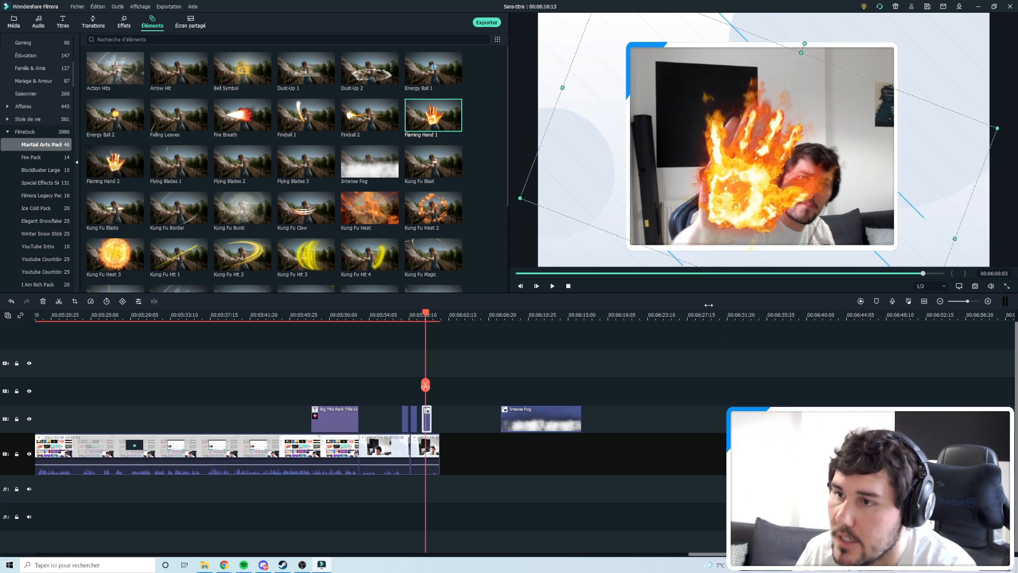
Play back the effects from 00:05:54:02 and cut off the webcam clip's end at 00:06:00:25.
{"action": "left_click_drag", "start_coordinate": [424, 391], "coordinate": [368, 390]}
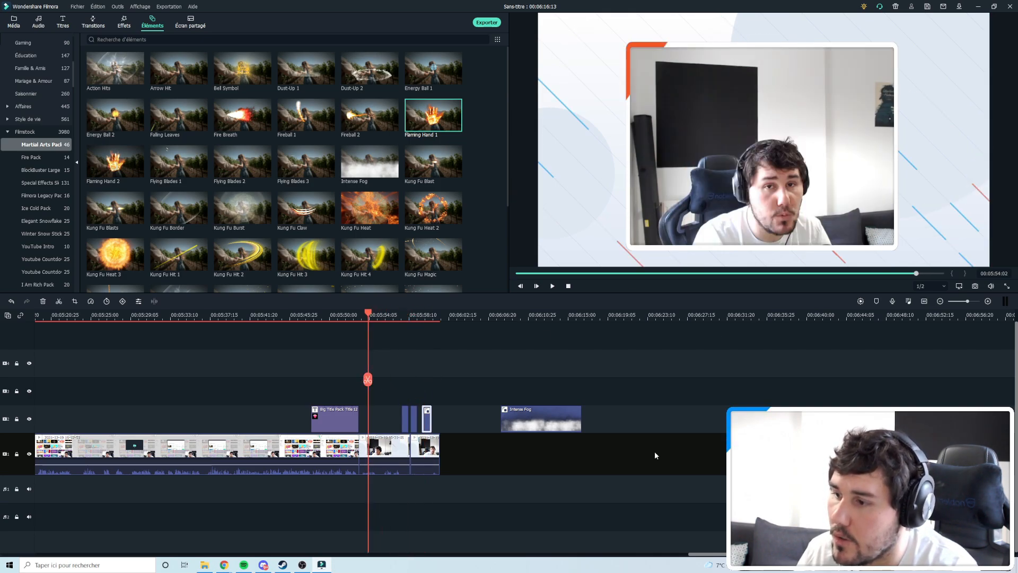
{"action": "key", "text": "space"}
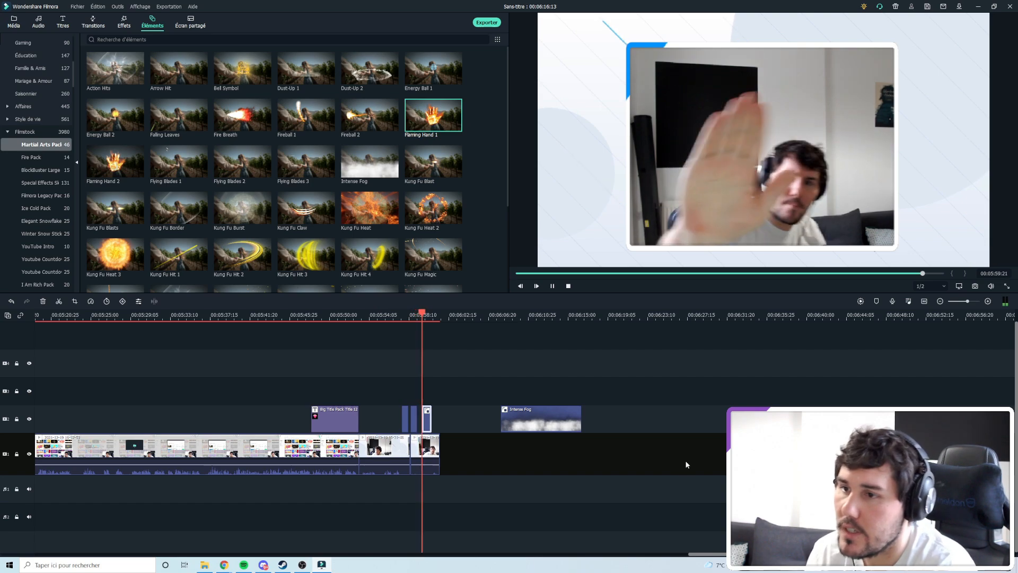
{"action": "key", "text": "space"}
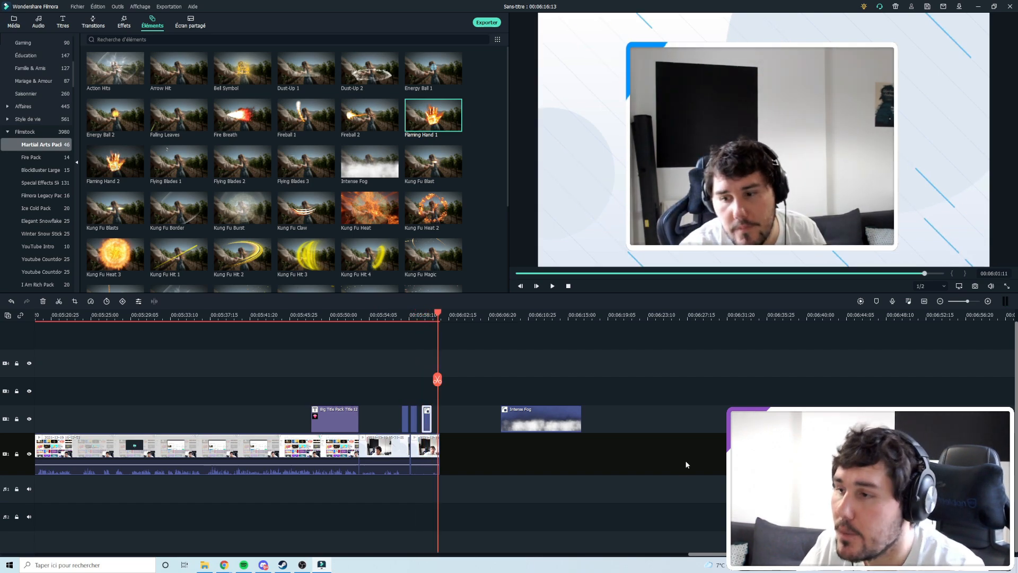
{"action": "left_click_drag", "start_coordinate": [437, 378], "coordinate": [433, 379]}
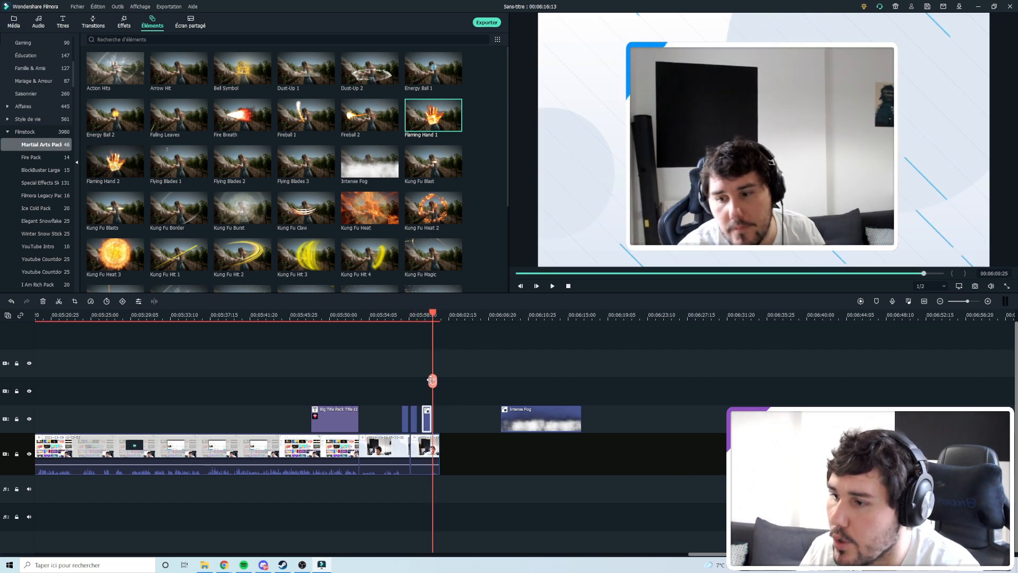
{"action": "left_click", "coordinate": [433, 381]}
{"action": "key", "text": "Delete"}
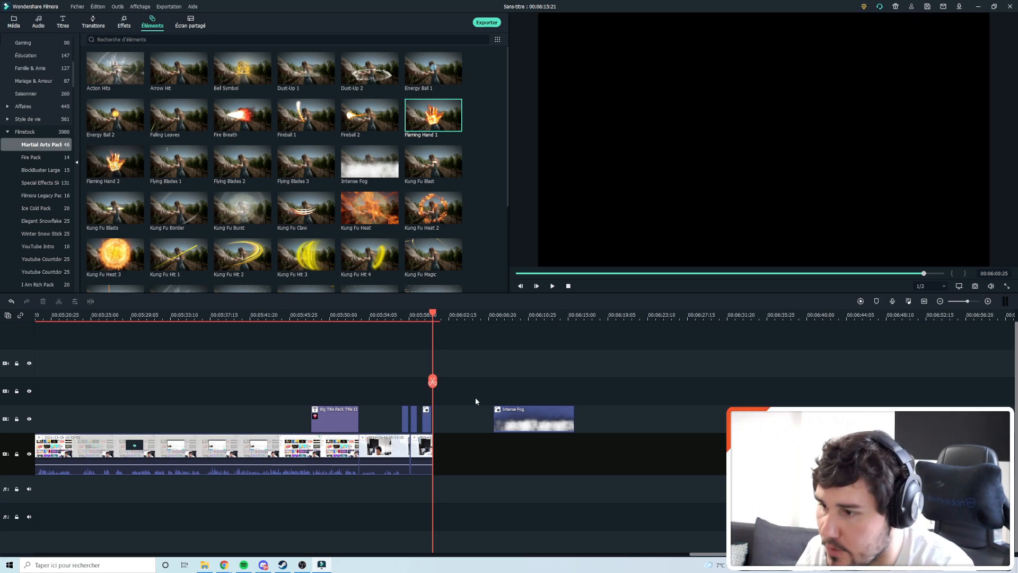
Add Kung Fu Heat to the main track directly after the webcam clip and play it back.
{"action": "left_click_drag", "start_coordinate": [374, 231], "coordinate": [441, 423]}
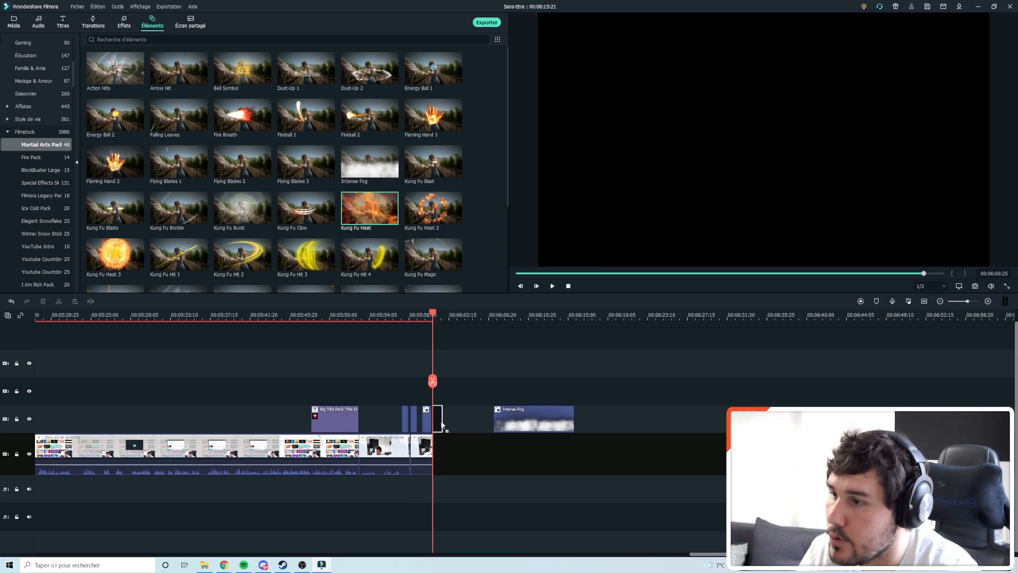
{"action": "left_click_drag", "start_coordinate": [442, 476], "coordinate": [442, 476]}
{"action": "left_click_drag", "start_coordinate": [435, 390], "coordinate": [380, 391]}
{"action": "key", "text": "space"}
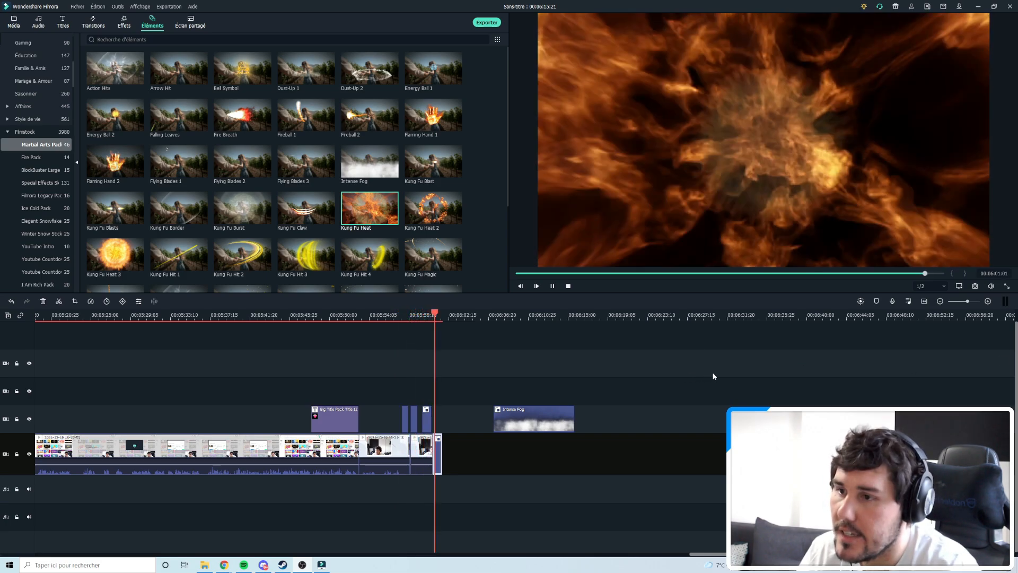
{"action": "left_click", "coordinate": [485, 341]}
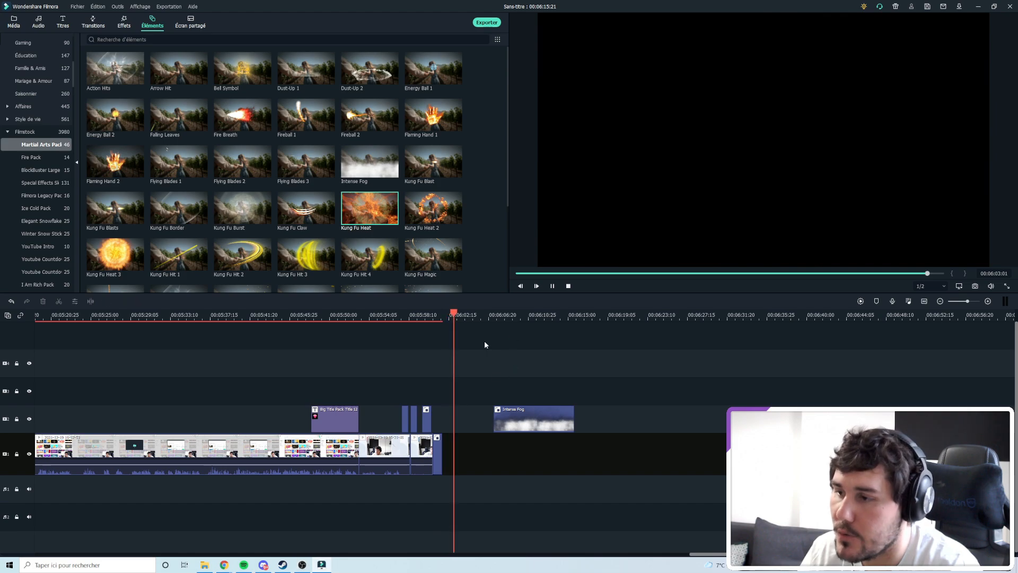
Trim about three frames off the webcam clip's end before Kung Fu Heat and play back from 00:05:59:12.
{"action": "left_click", "coordinate": [431, 449]}
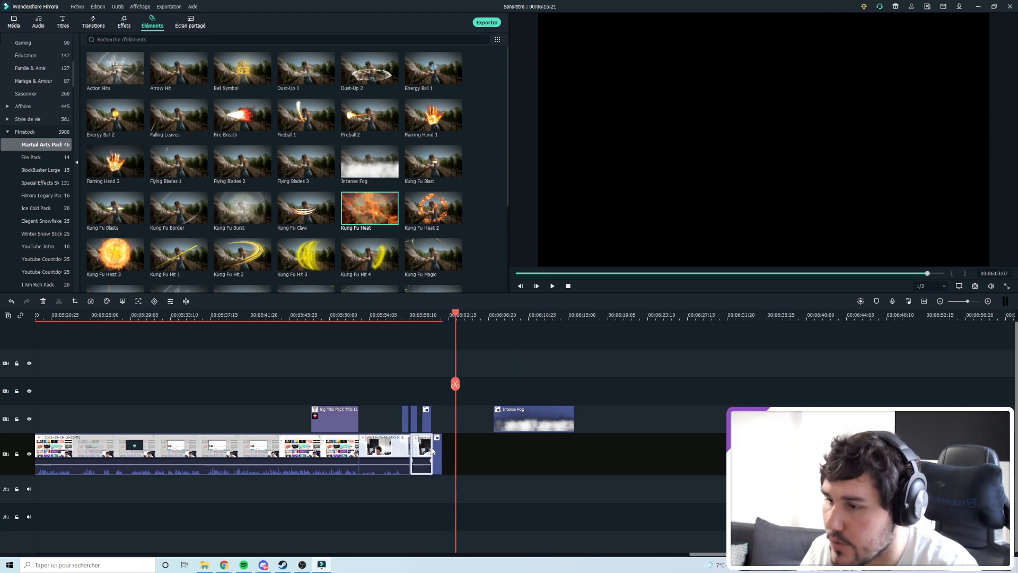
{"action": "left_click_drag", "start_coordinate": [434, 448], "coordinate": [432, 448]}
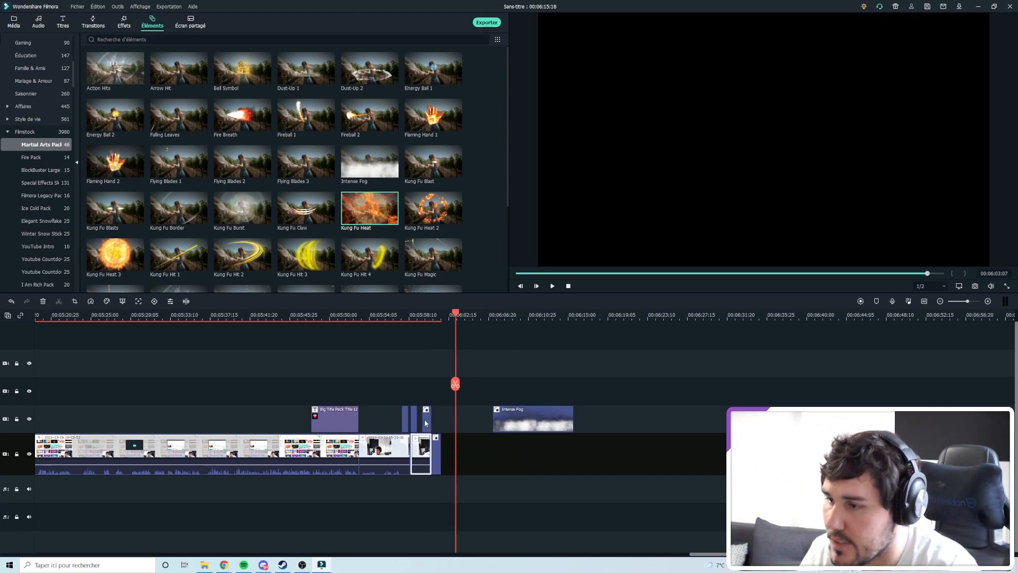
{"action": "left_click_drag", "start_coordinate": [459, 393], "coordinate": [418, 386]}
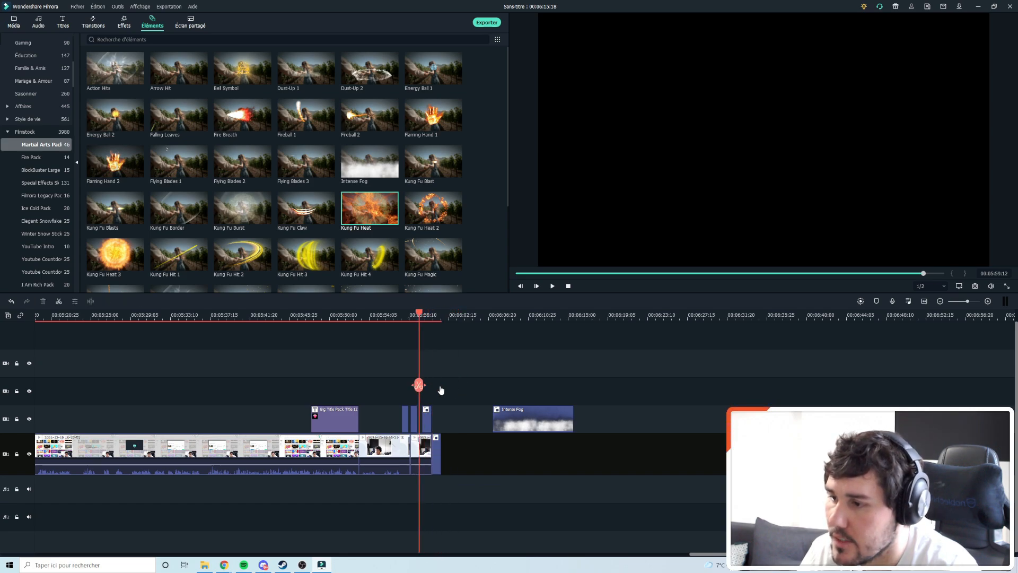
{"action": "key", "text": "space"}
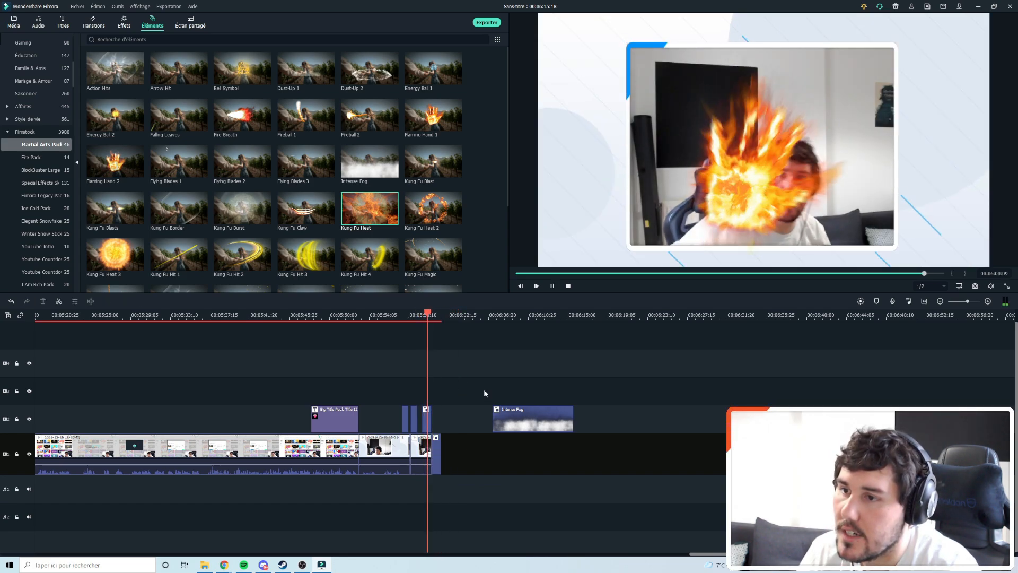
Shift Flaming Hand 1 slightly earlier on its track to match the raised palm and play back from 00:05:59:15.
{"action": "left_click_drag", "start_coordinate": [431, 386], "coordinate": [420, 379]}
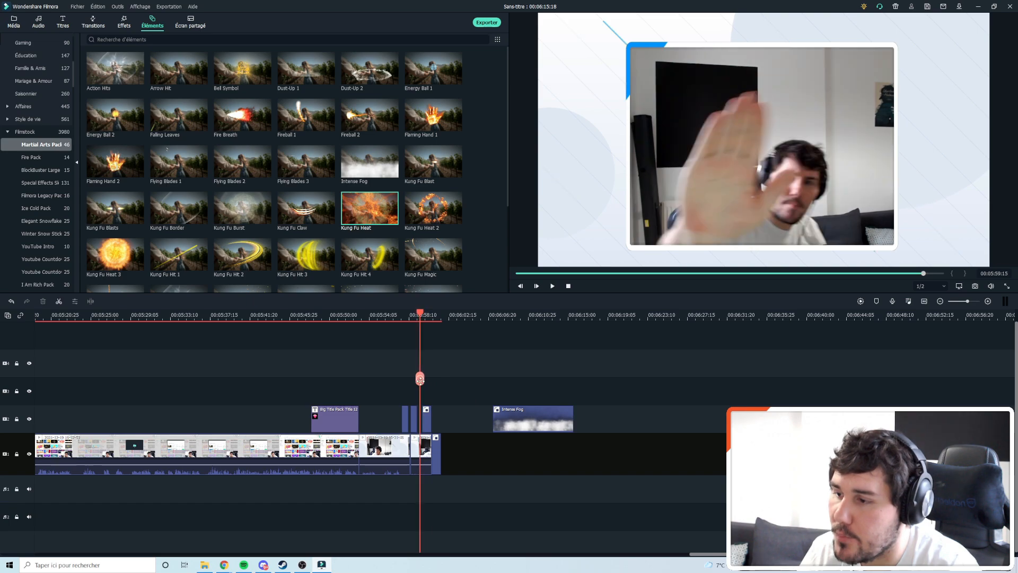
{"action": "mouse_move", "coordinate": [426, 423]}
{"action": "left_mouse_down"}
{"action": "mouse_move", "coordinate": [459, 418]}
{"action": "mouse_move", "coordinate": [426, 418]}
{"action": "left_mouse_up"}
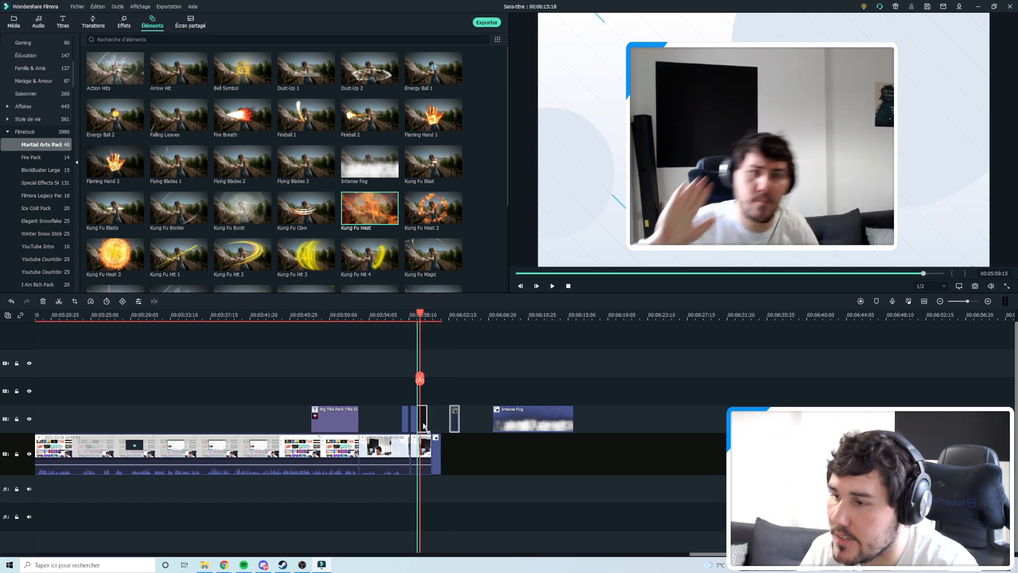
{"action": "key", "text": "space"}
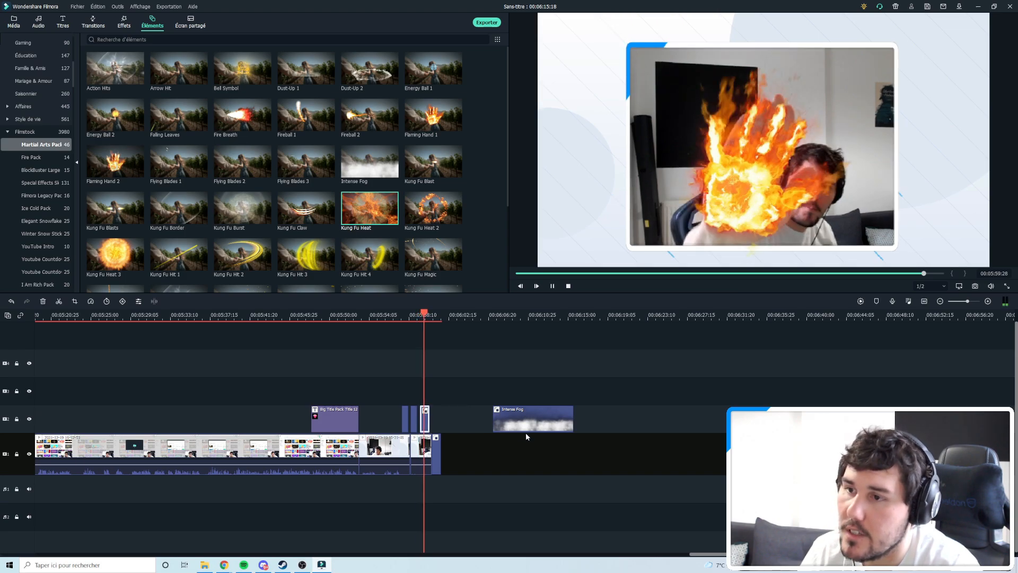
{"action": "key", "text": "space"}
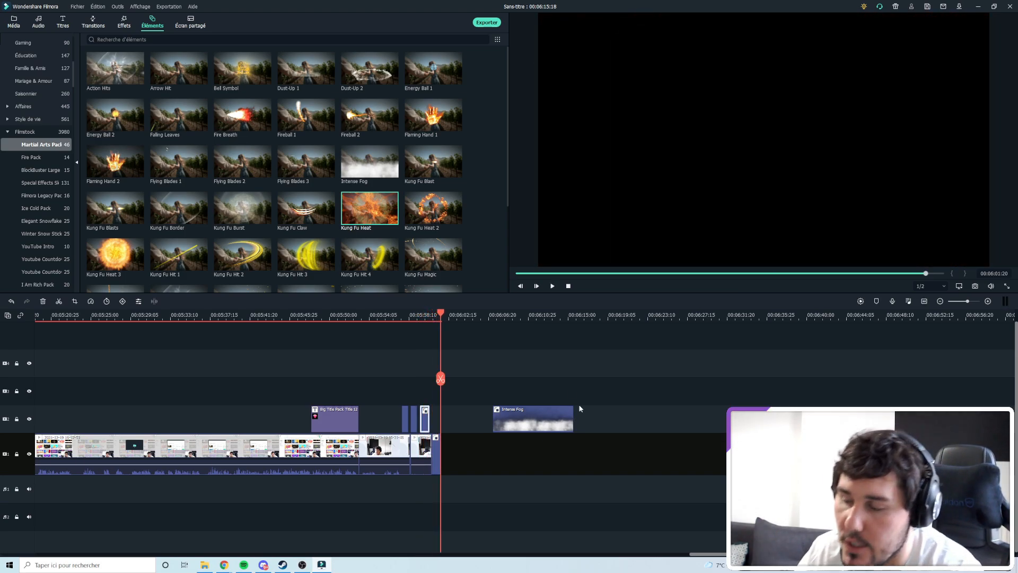
Move Intense Fog to the third video track above the webcam clip, ending with Kung Fu Heat, and play back the section.
{"action": "left_click_drag", "start_coordinate": [543, 416], "coordinate": [411, 386]}
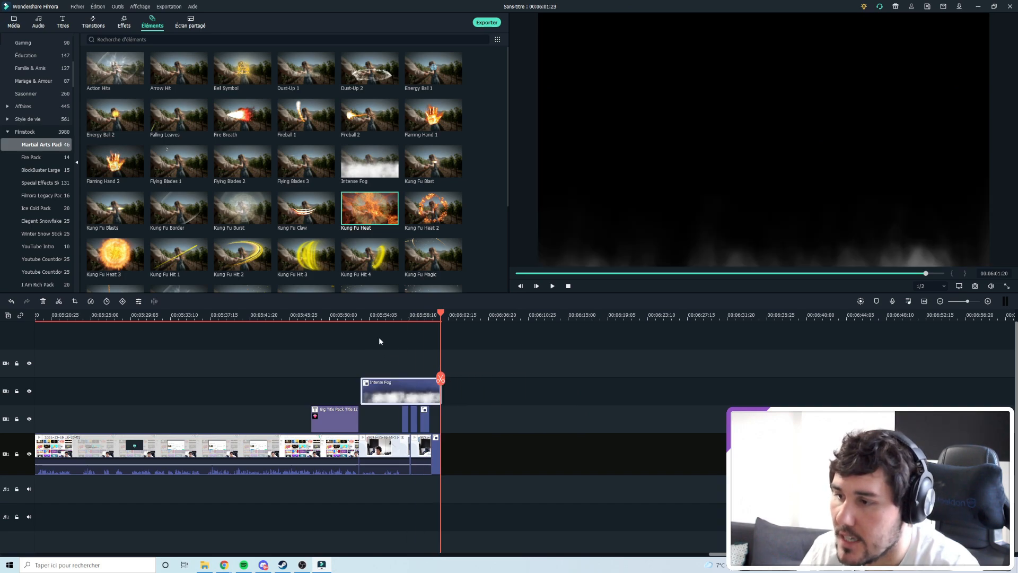
{"action": "left_click", "coordinate": [363, 313]}
{"action": "key", "text": "space"}
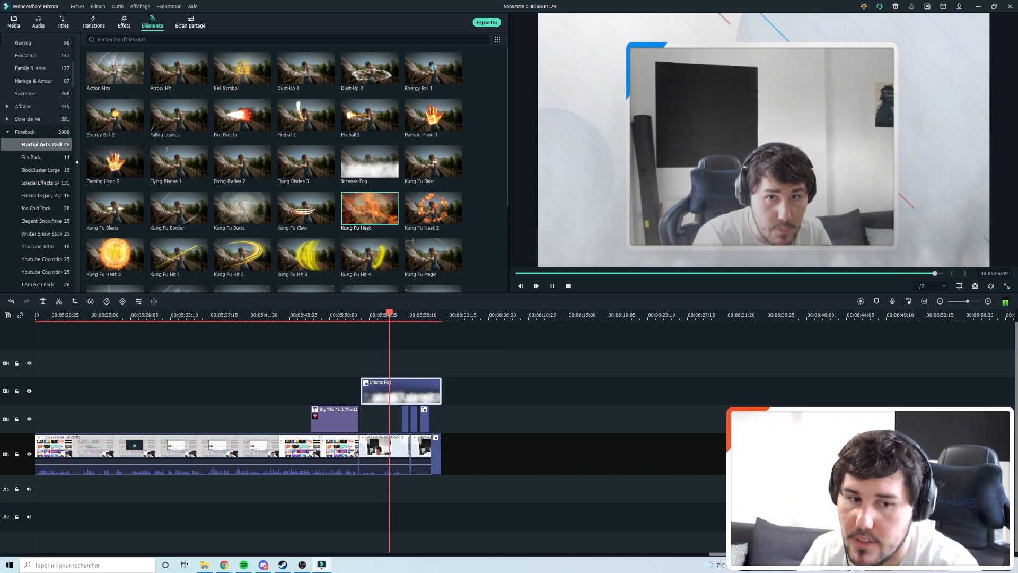
{"action": "left_click", "coordinate": [702, 397]}
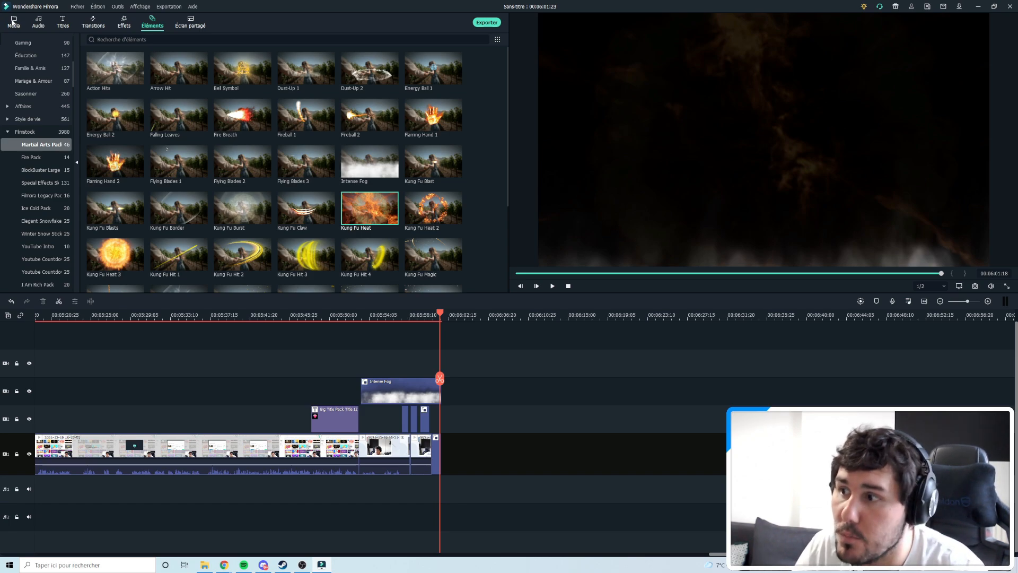
Add the Bruit transition and Bruit badasse sounds from the project media to the first audio track after the video's end.
{"action": "left_click", "coordinate": [11, 22]}
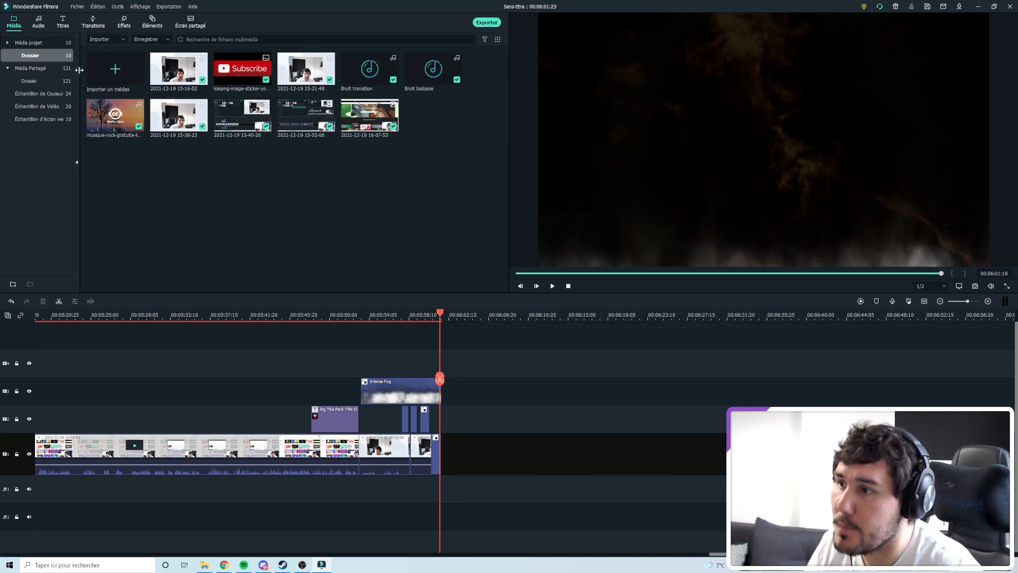
{"action": "left_click_drag", "start_coordinate": [396, 143], "coordinate": [477, 480]}
{"action": "left_click_drag", "start_coordinate": [534, 267], "coordinate": [604, 488]}
Cut Bruit transition around its first hits and ripple-delete the excess pieces, keeping only the short hit sounds.
{"action": "left_click_drag", "start_coordinate": [470, 316], "coordinate": [486, 383]}
{"action": "left_click", "coordinate": [485, 384]}
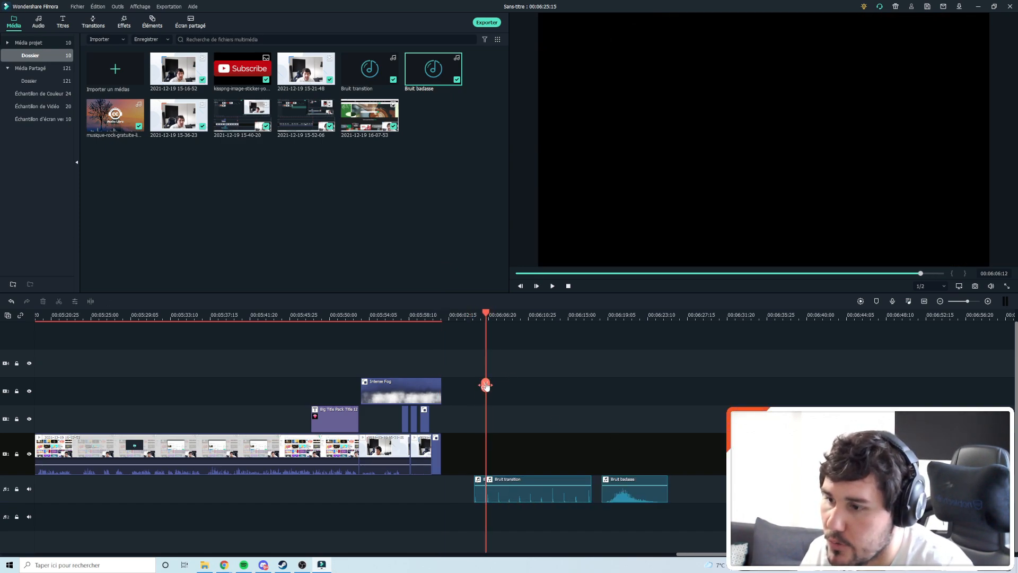
{"action": "key", "text": "space"}
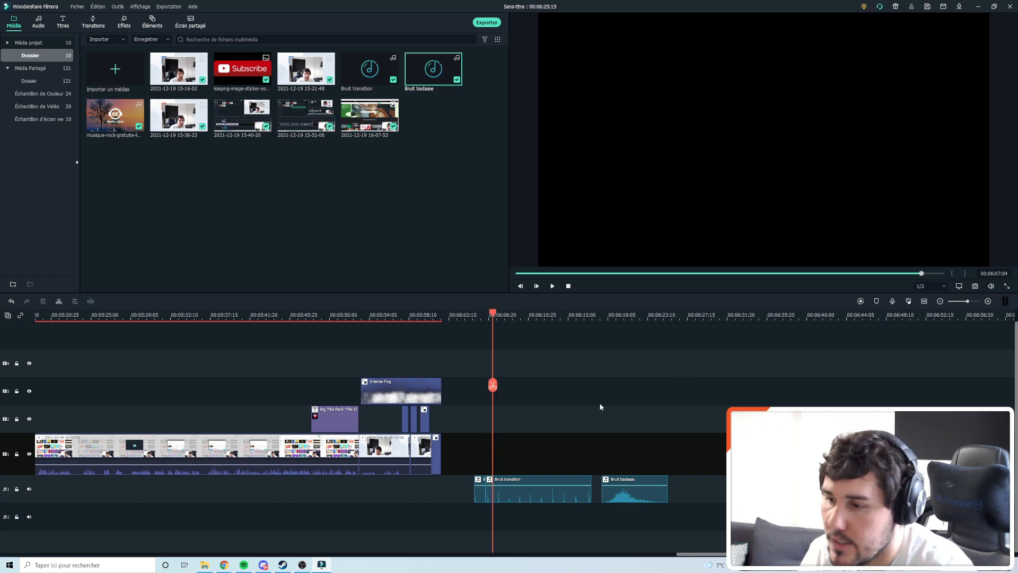
{"action": "left_click_drag", "start_coordinate": [497, 389], "coordinate": [496, 390]}
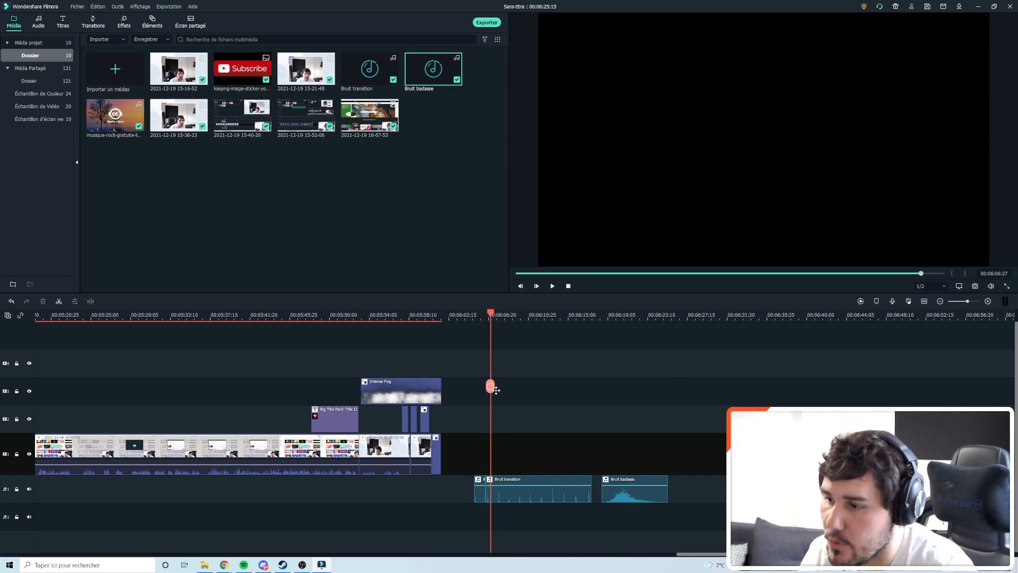
{"action": "left_click", "coordinate": [536, 490]}
{"action": "key", "text": "shift+Delete"}
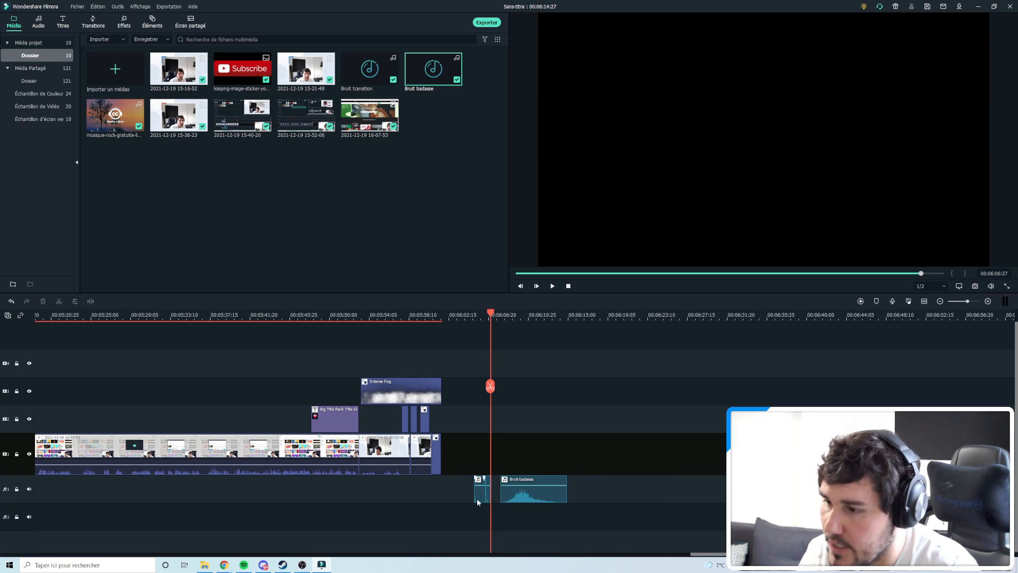
{"action": "left_click", "coordinate": [476, 498]}
{"action": "key", "text": "shift+Delete"}
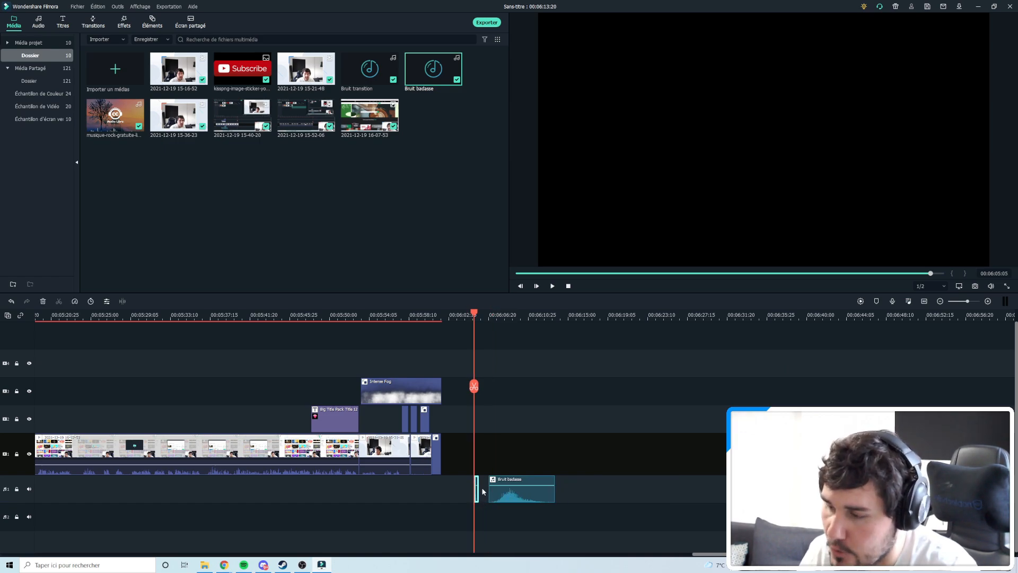
Place the short Bruit transition pieces under the two Kung Fu hits and play back the section.
{"action": "left_click_drag", "start_coordinate": [477, 498], "coordinate": [413, 497]}
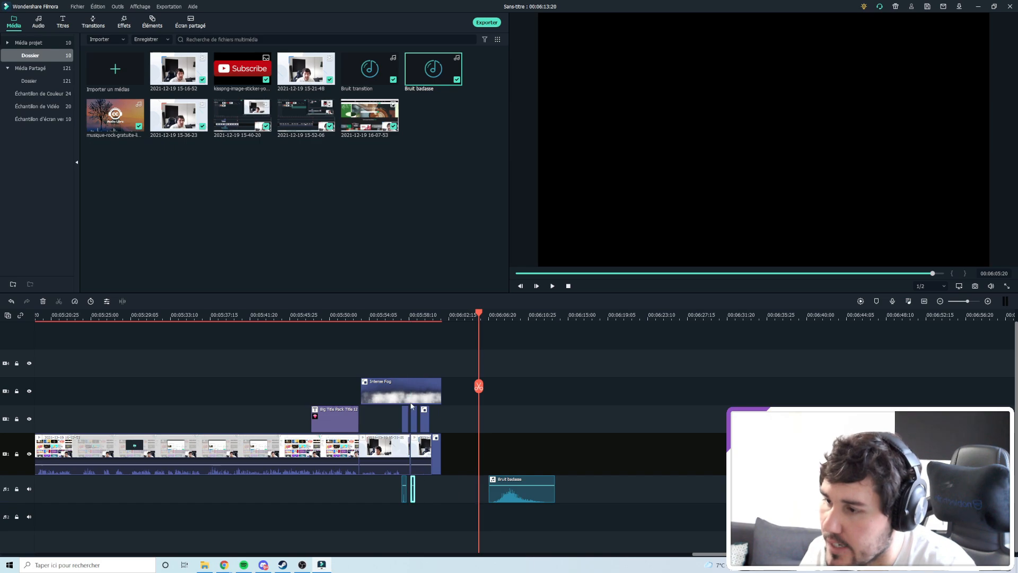
{"action": "left_click", "coordinate": [397, 314]}
{"action": "key", "text": "space"}
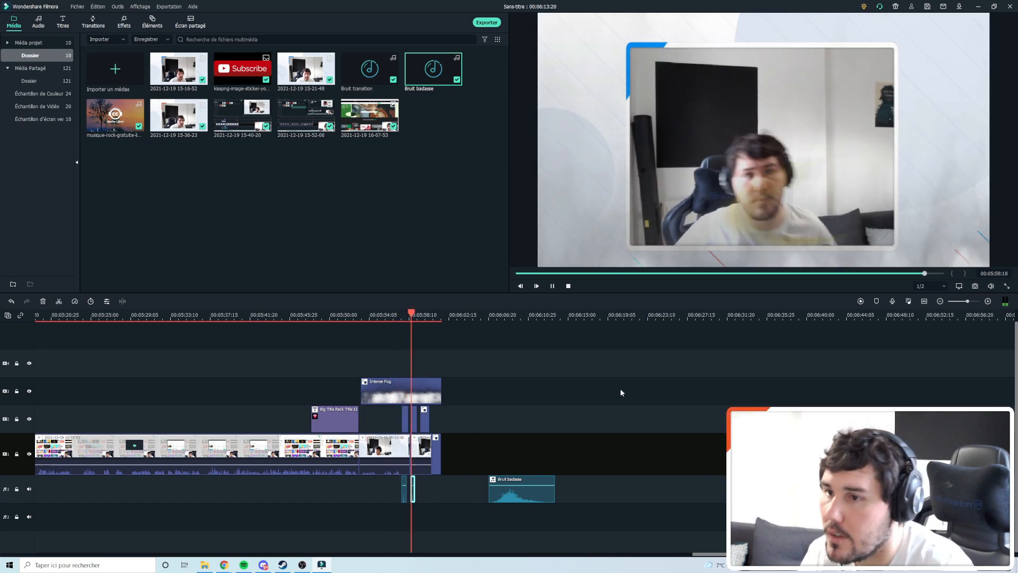
{"action": "key", "text": "space"}
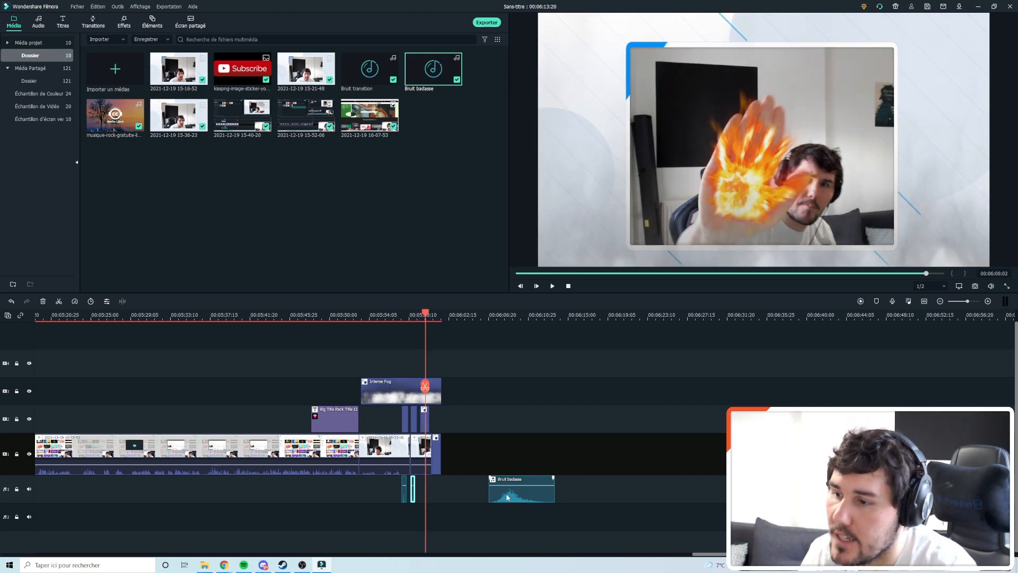
Trim Bruit badasse, place it under Flaming Hand 1 so it ends with Kung Fu Heat, and play back from 00:05:53:22.
{"action": "left_click_drag", "start_coordinate": [554, 496], "coordinate": [441, 493]}
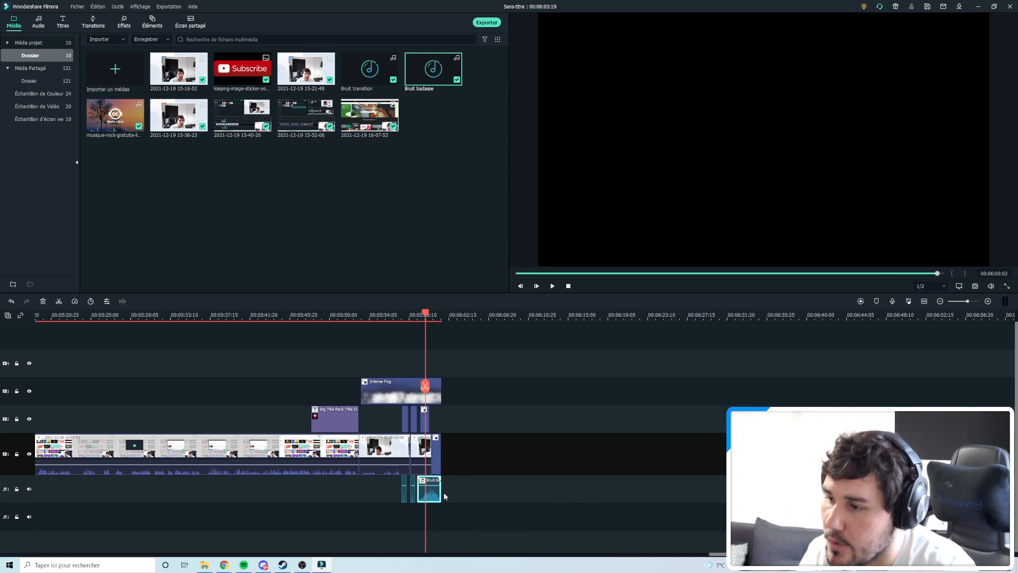
{"action": "double_click", "coordinate": [429, 490]}
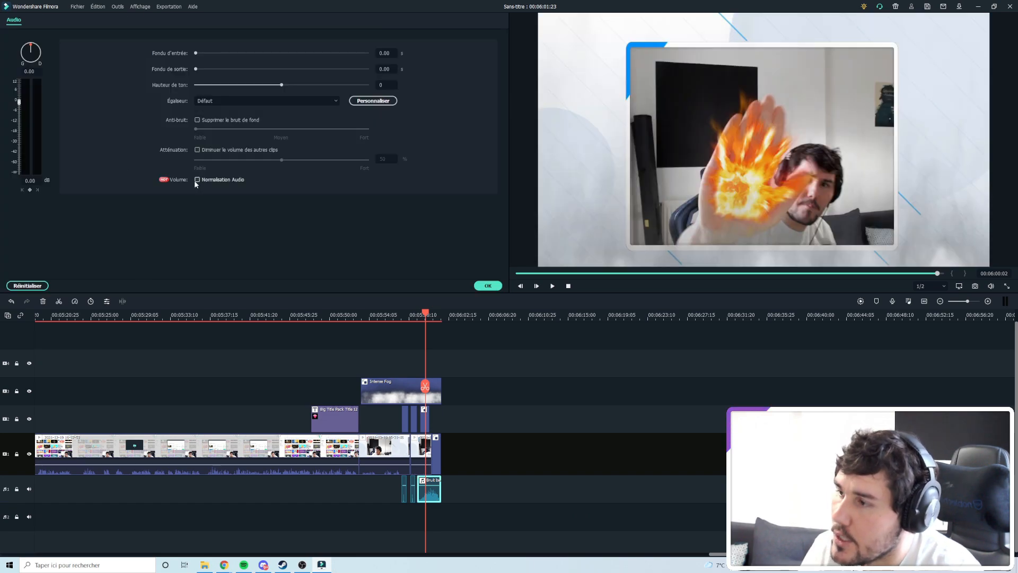
{"action": "left_click", "coordinate": [488, 285]}
{"action": "left_click_drag", "start_coordinate": [424, 386], "coordinate": [355, 377]}
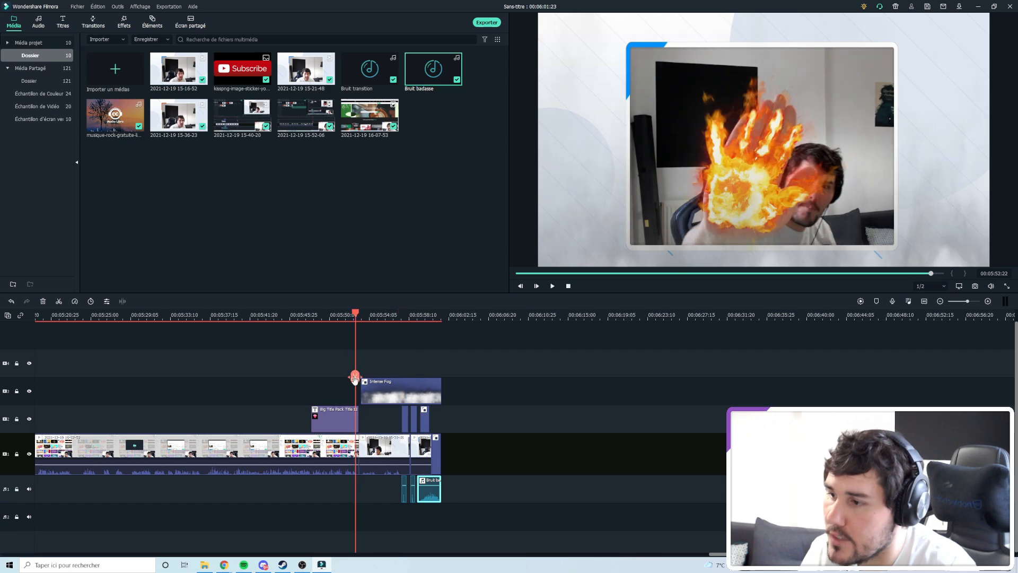
{"action": "key", "text": "space"}
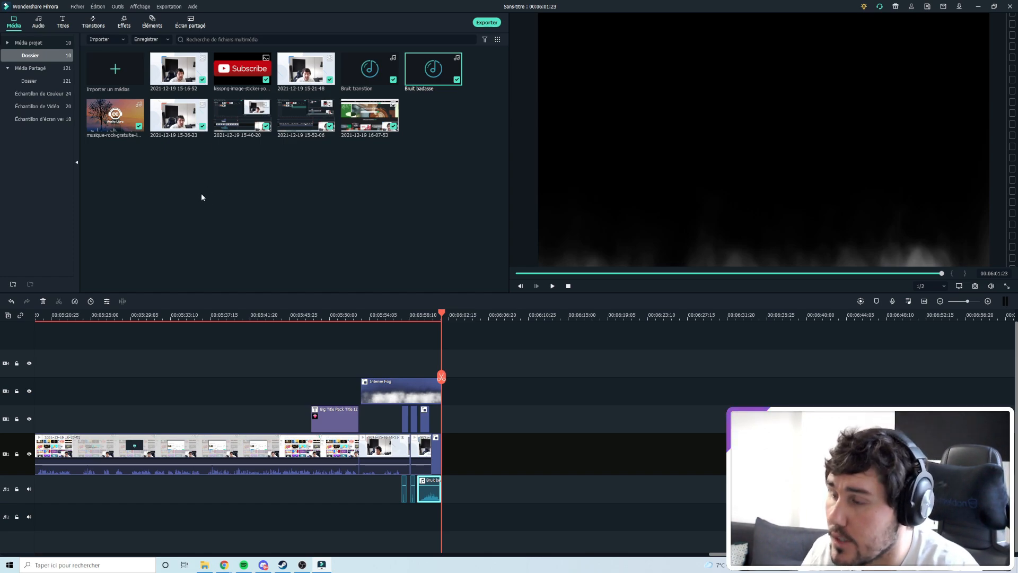
Copy the rock music segment from about 00:00:58 to the second audio track under the final webcam clip and play it back.
{"action": "scroll", "coordinate": [503, 362], "scroll_direction": "up", "scroll_amount": 15}
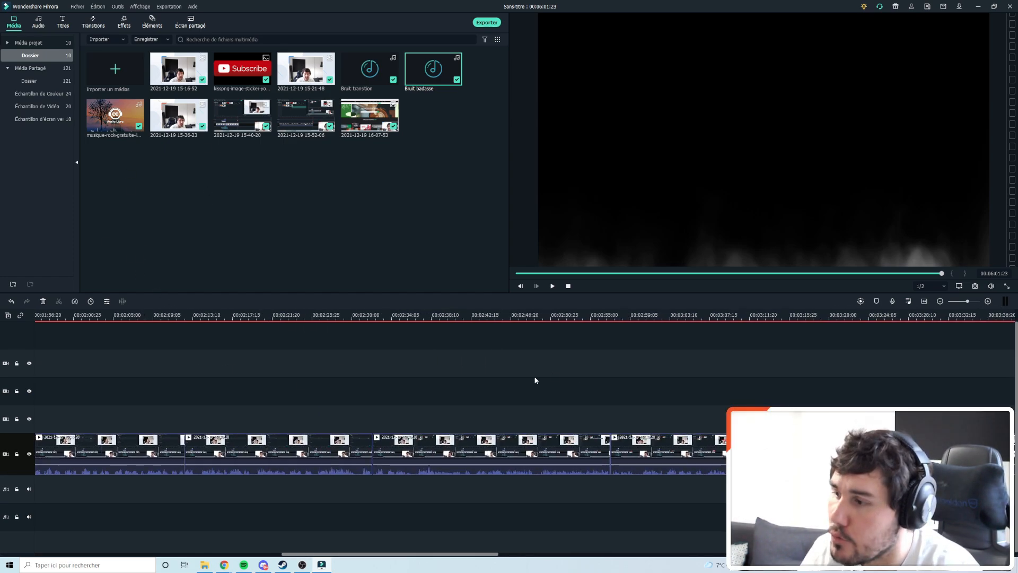
{"action": "left_click", "coordinate": [429, 527]}
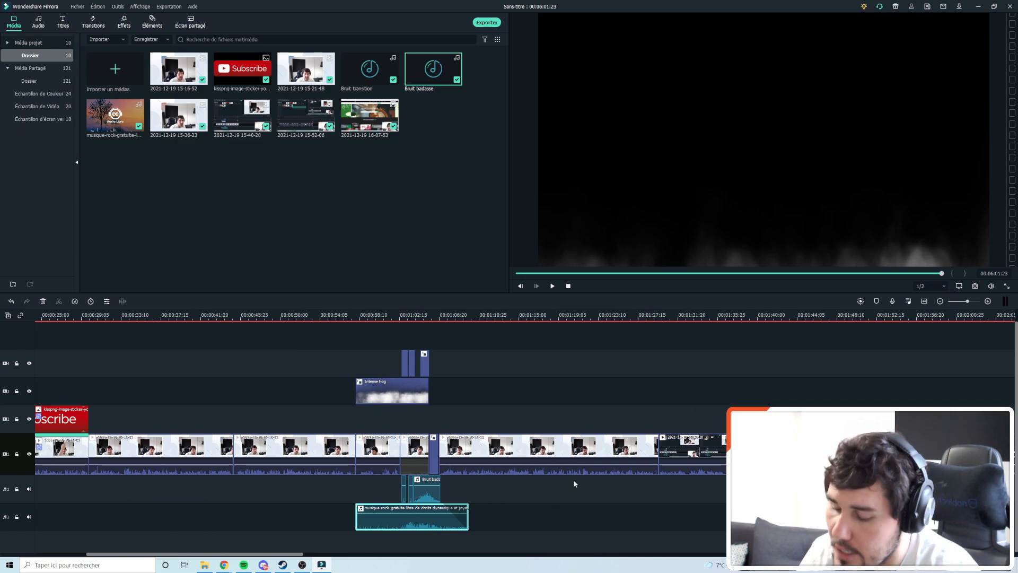
{"action": "key", "text": "End"}
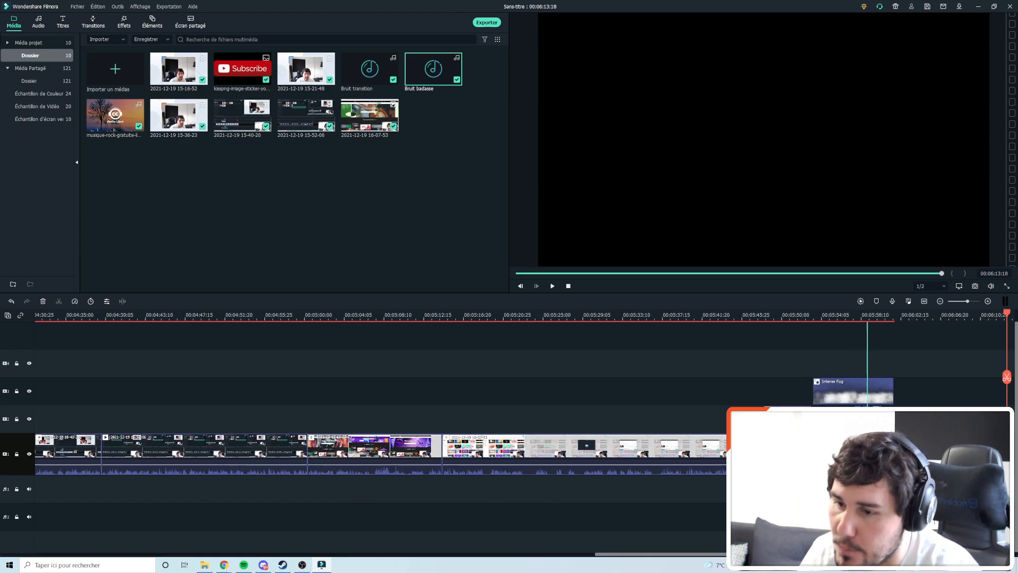
{"action": "left_click", "coordinate": [801, 318]}
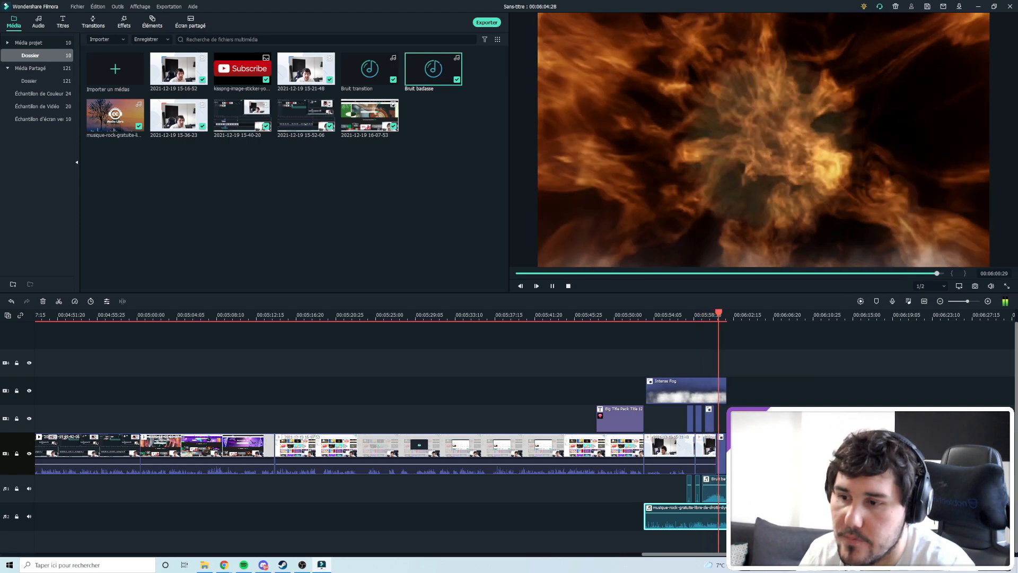
{"action": "key", "text": "space"}
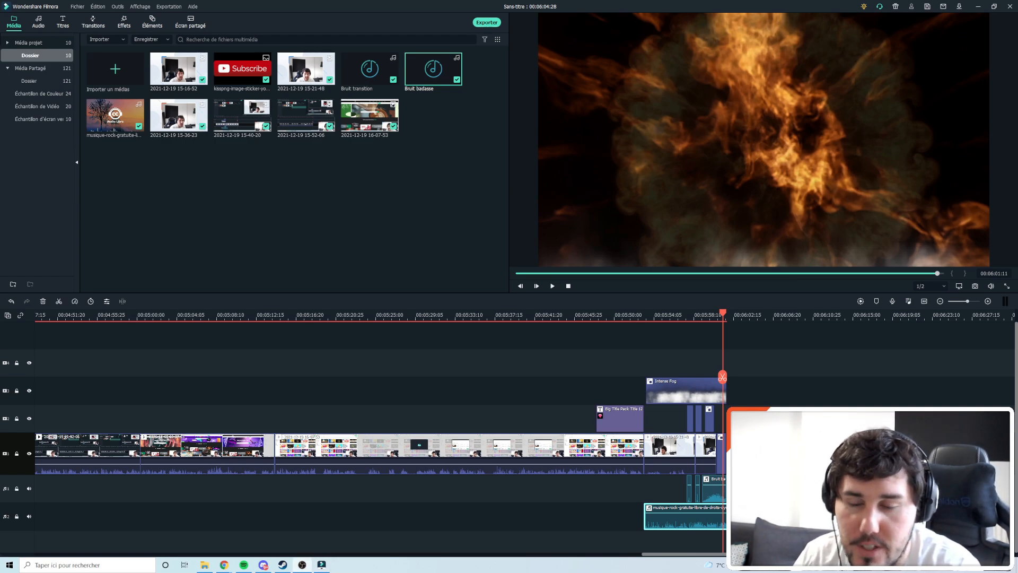
Enable audio normalization and lower other clips' volume at 50% for the webcam clip starting at 00:05:53:03.
{"action": "scroll", "coordinate": [704, 370], "scroll_direction": "right", "scroll_amount": 3}
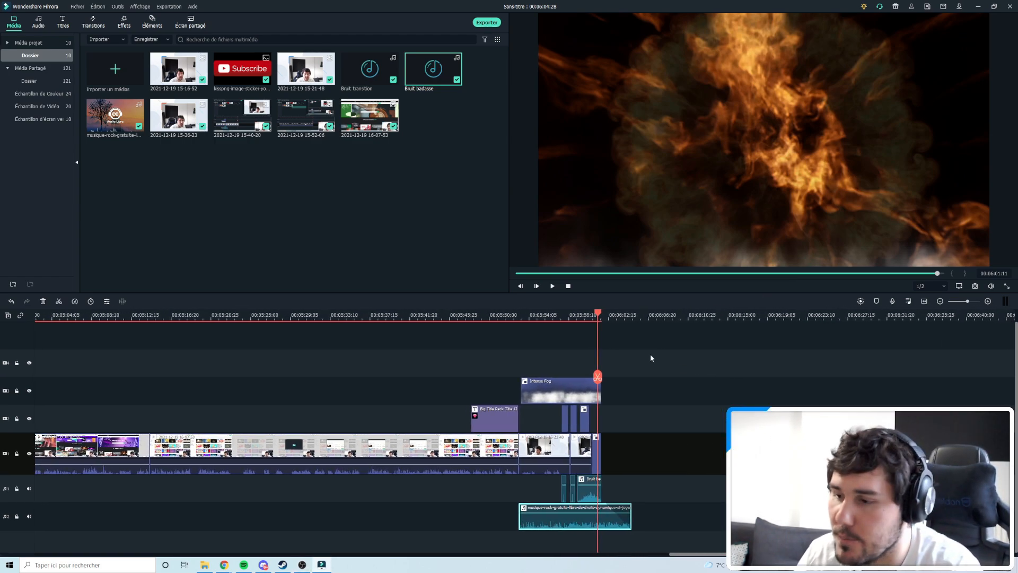
{"action": "left_click_drag", "start_coordinate": [597, 358], "coordinate": [519, 352]}
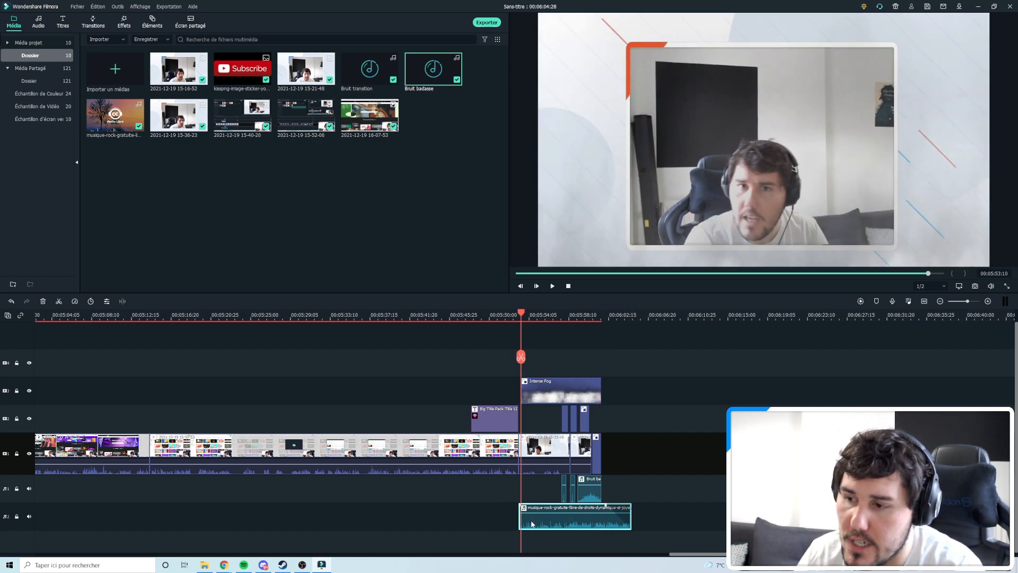
{"action": "double_click", "coordinate": [549, 450]}
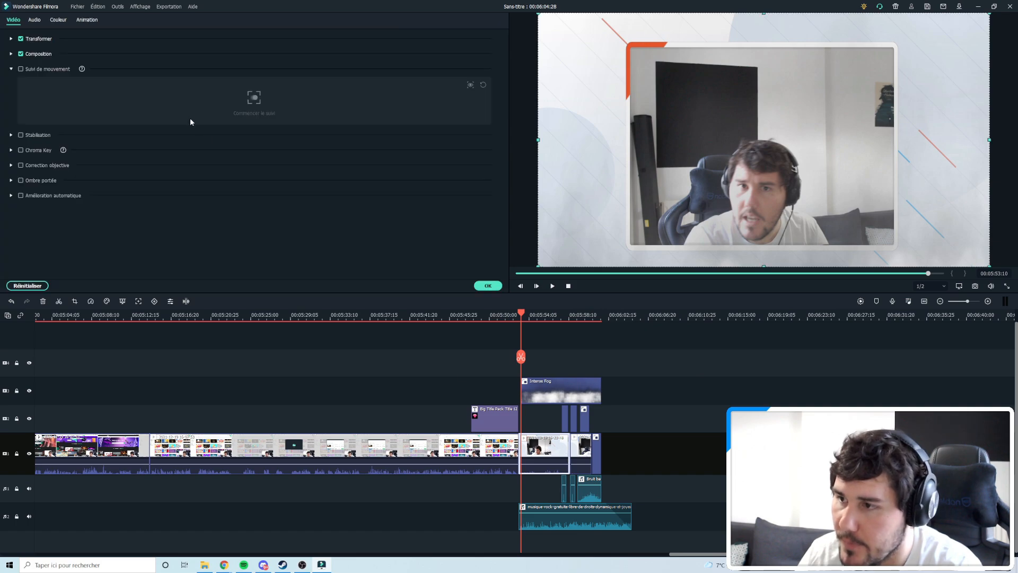
{"action": "left_click", "coordinate": [583, 453]}
{"action": "key", "text": "space"}
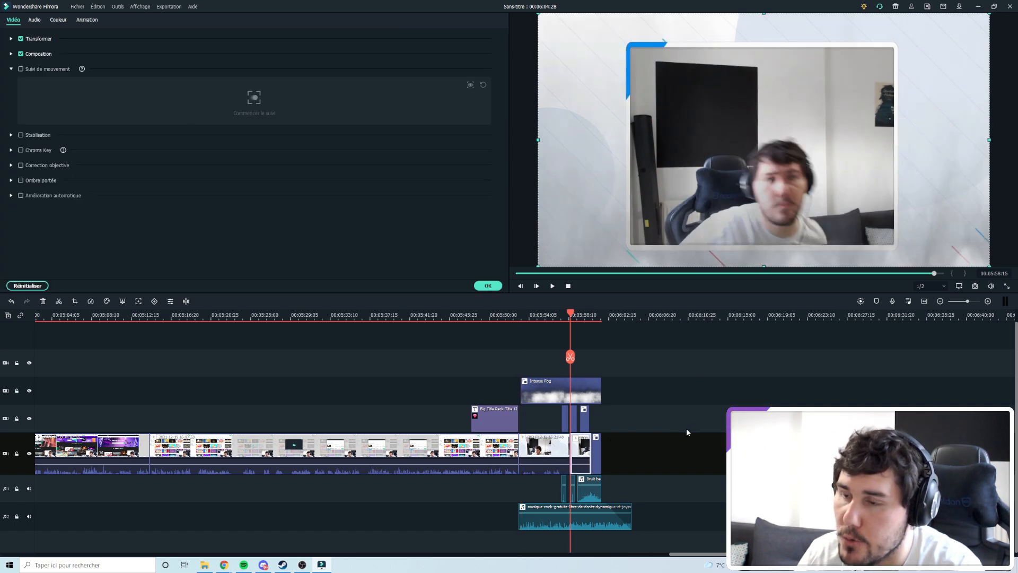
{"action": "double_click", "coordinate": [541, 458]}
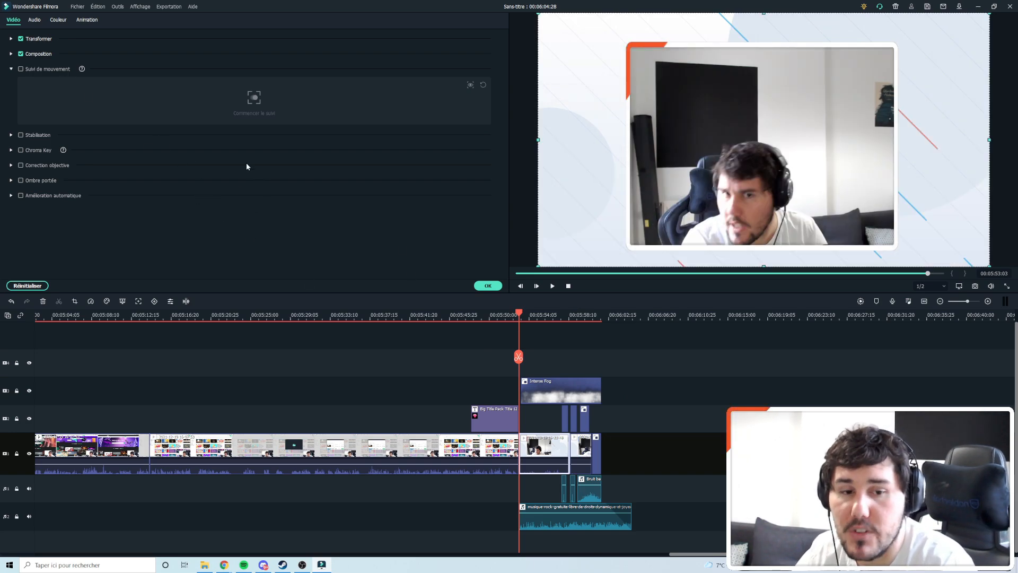
{"action": "left_click", "coordinate": [35, 20]}
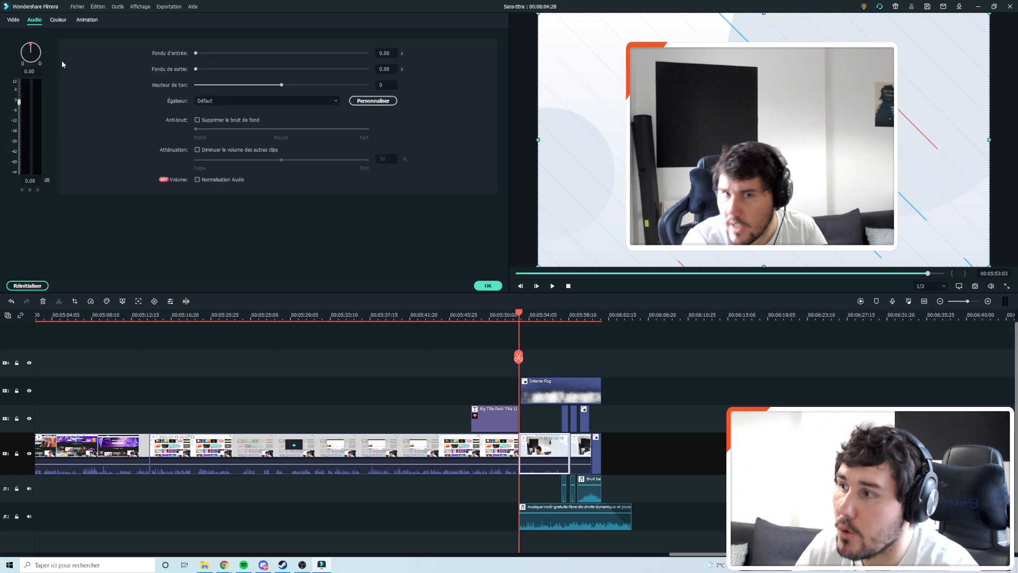
{"action": "left_click", "coordinate": [197, 179]}
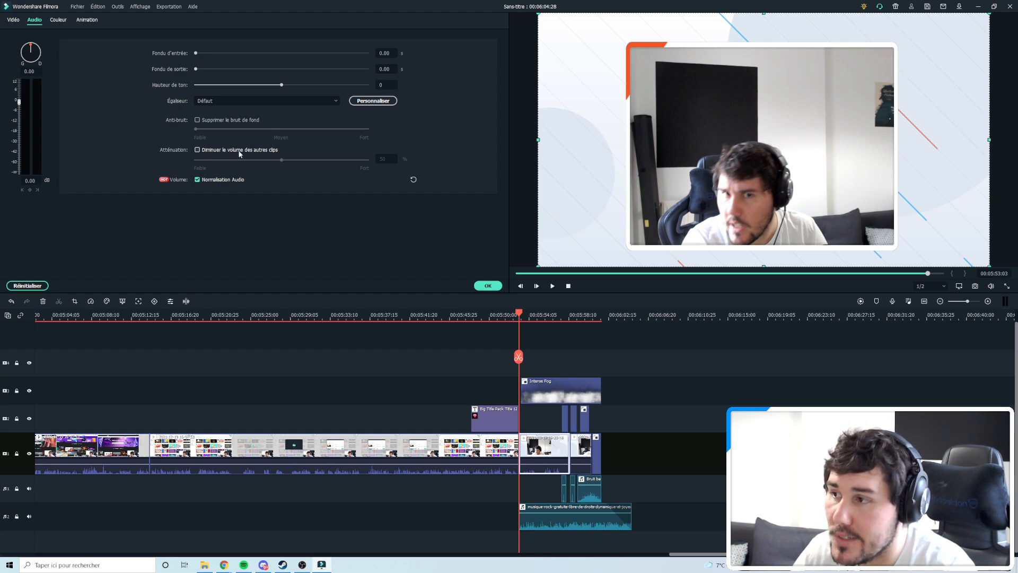
{"action": "left_click", "coordinate": [198, 151]}
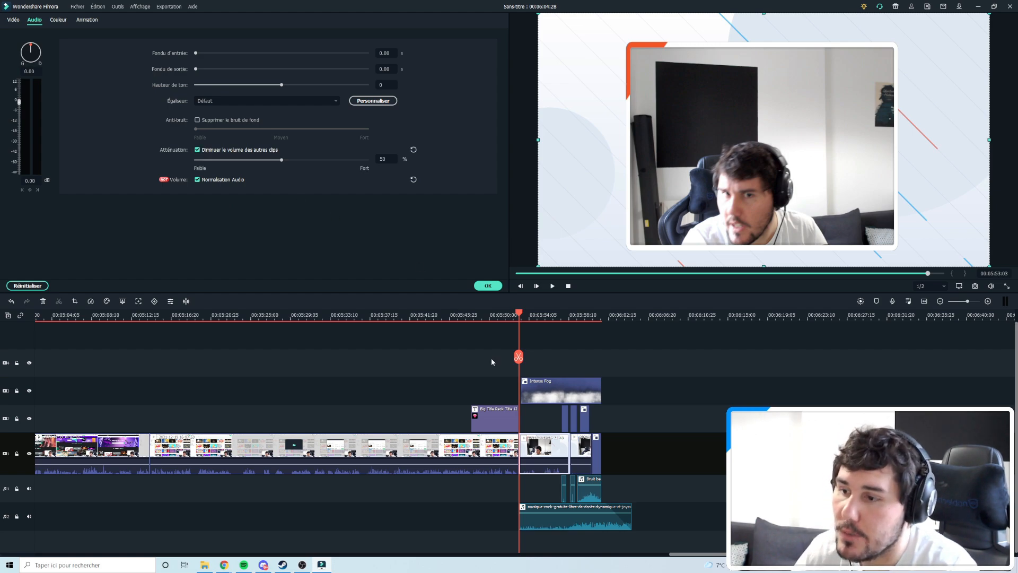
{"action": "double_click", "coordinate": [598, 451]}
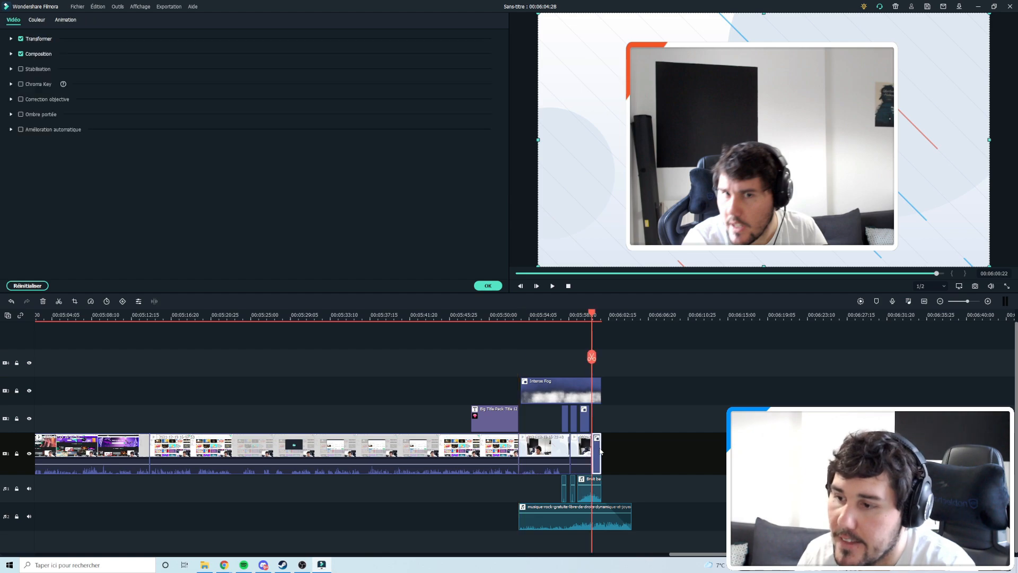
{"action": "left_click", "coordinate": [488, 285]}
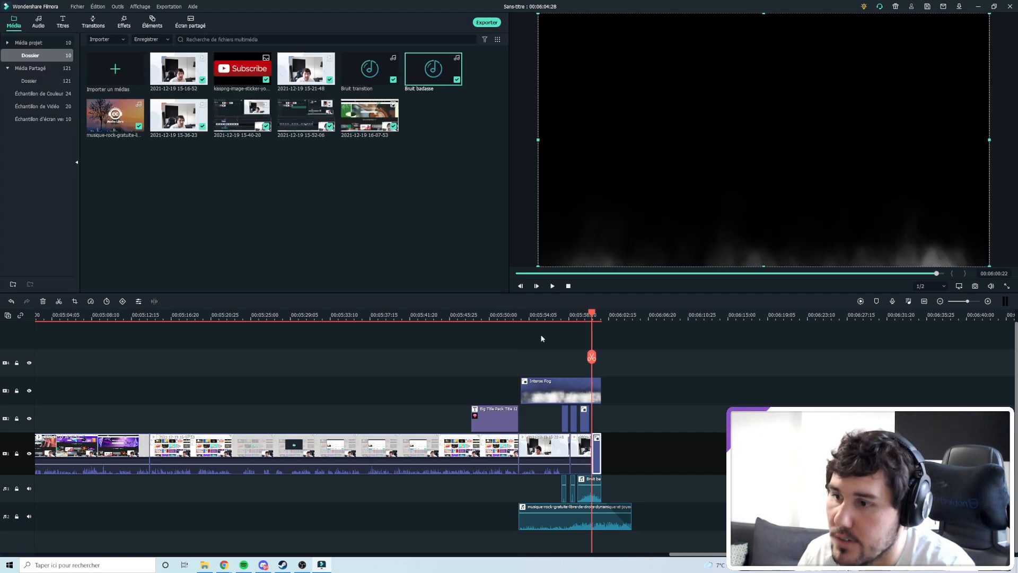
Set the rock music clip's fade-in to 1.00 s and fade-out to 2.80 s, and play it back from 00:05:52:27.
{"action": "left_click", "coordinate": [517, 313]}
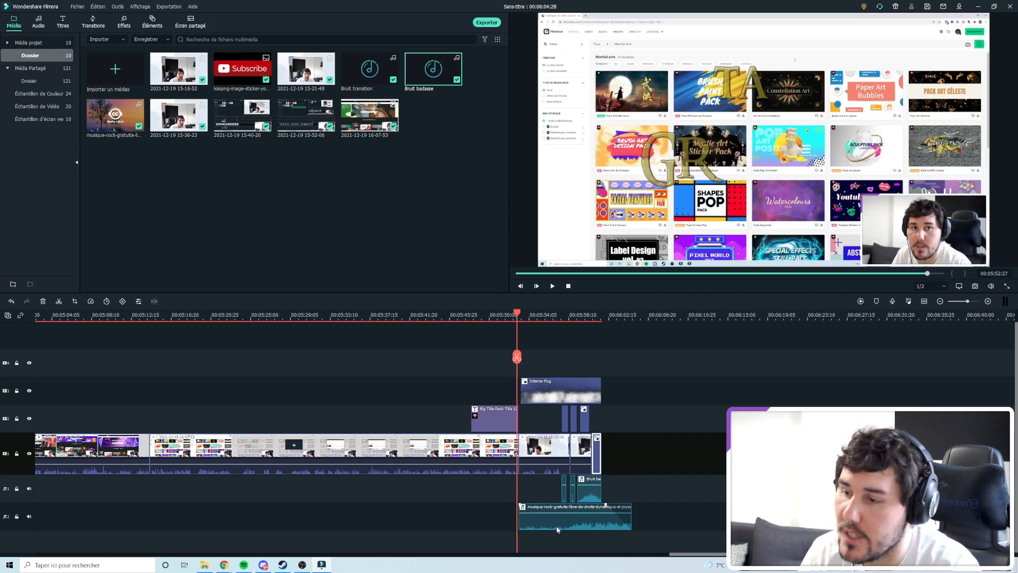
{"action": "double_click", "coordinate": [555, 526]}
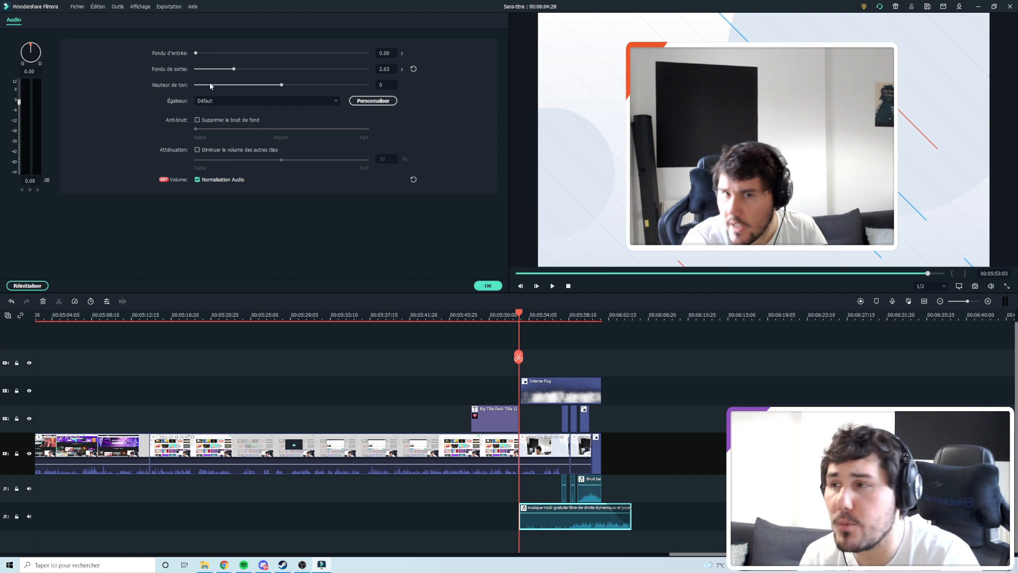
{"action": "left_click", "coordinate": [197, 53]}
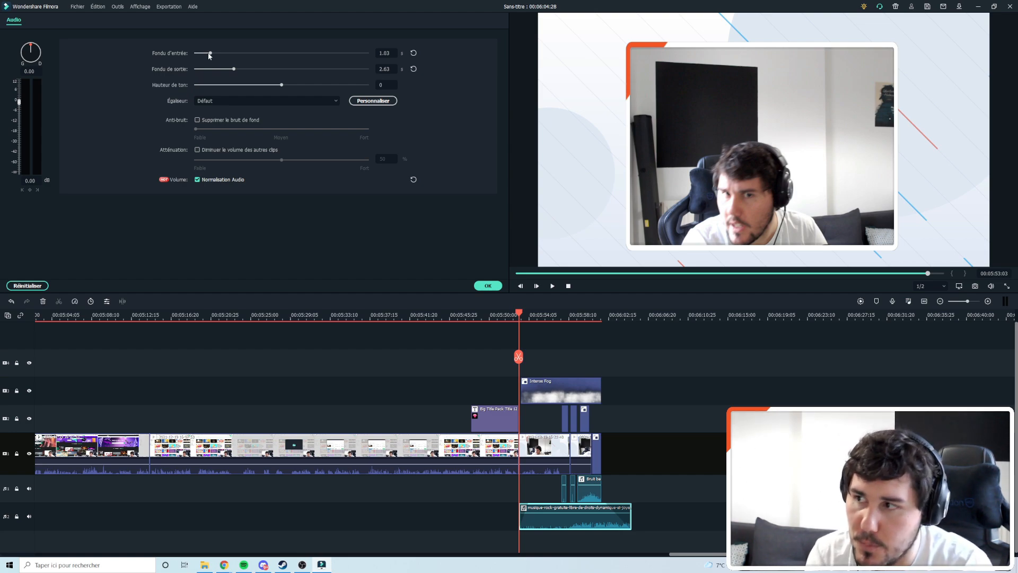
{"action": "left_click_drag", "start_coordinate": [519, 356], "coordinate": [626, 387]}
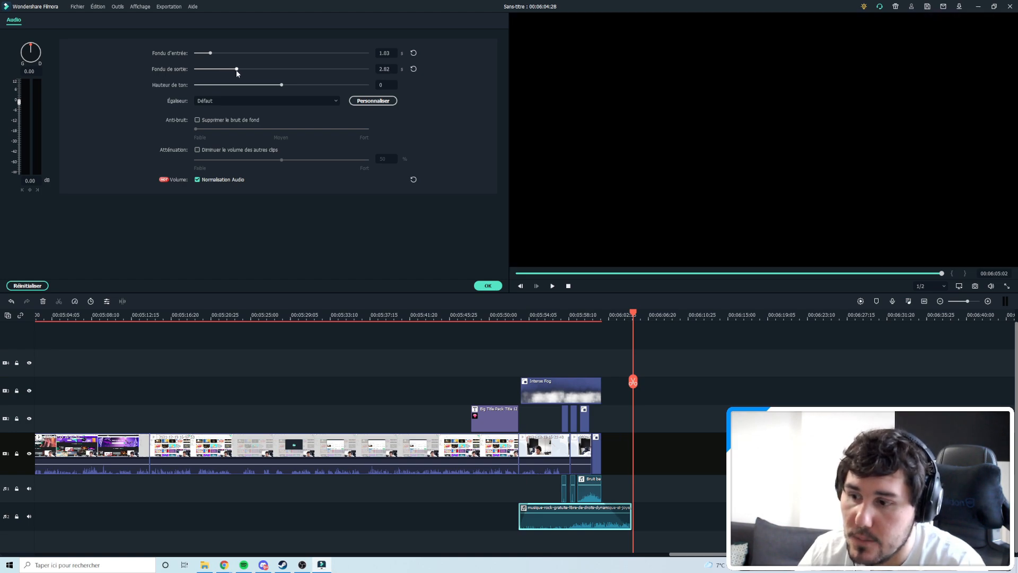
{"action": "left_click", "coordinate": [236, 69]}
{"action": "left_click_drag", "start_coordinate": [633, 382], "coordinate": [517, 382]}
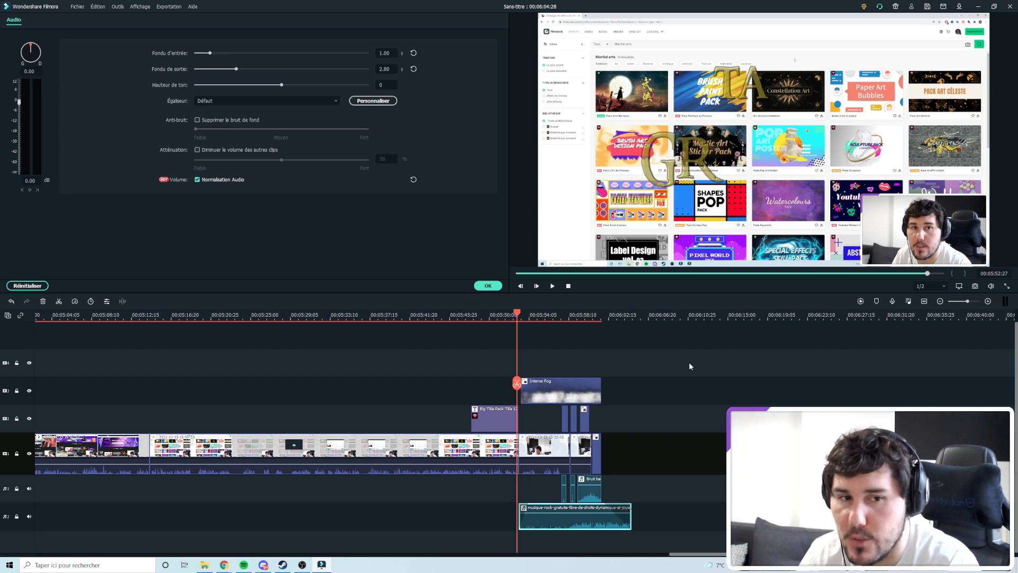
{"action": "key", "text": "space"}
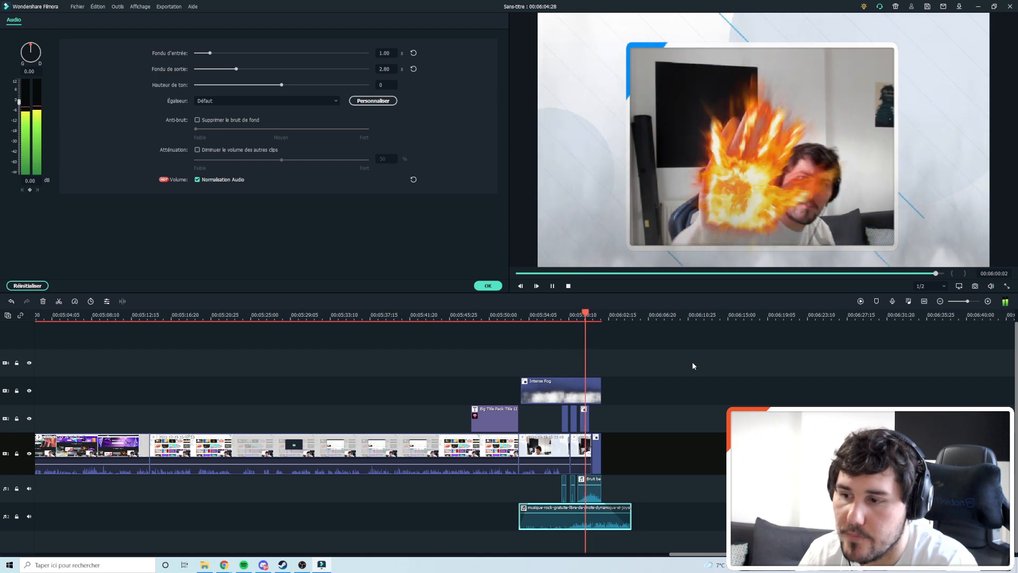
{"action": "key", "text": "space"}
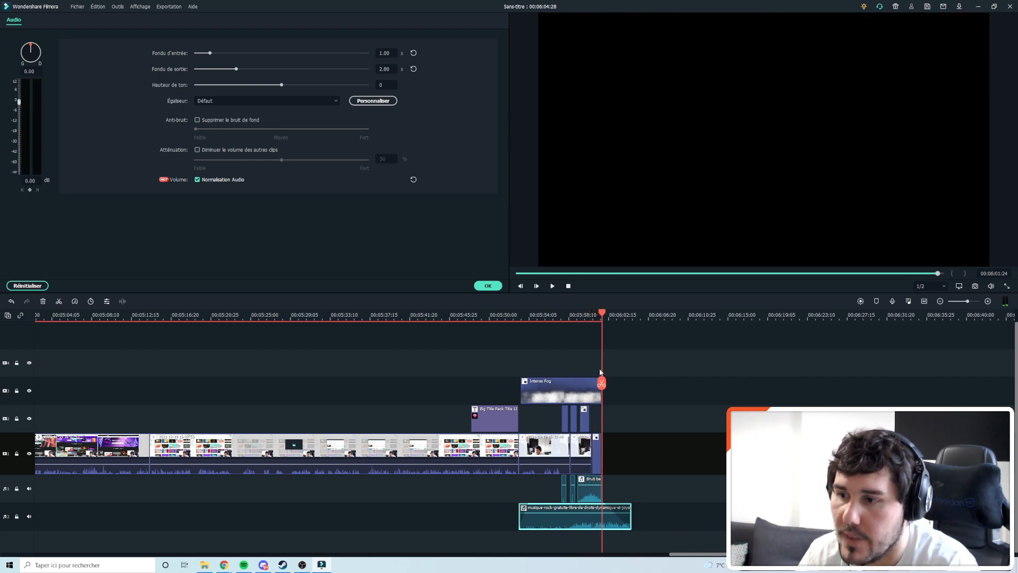
Split the webcam clip at 00:05:57:17 and turn off lowering other clips' volume for the short piece after the cut.
{"action": "left_click_drag", "start_coordinate": [601, 384], "coordinate": [561, 384]}
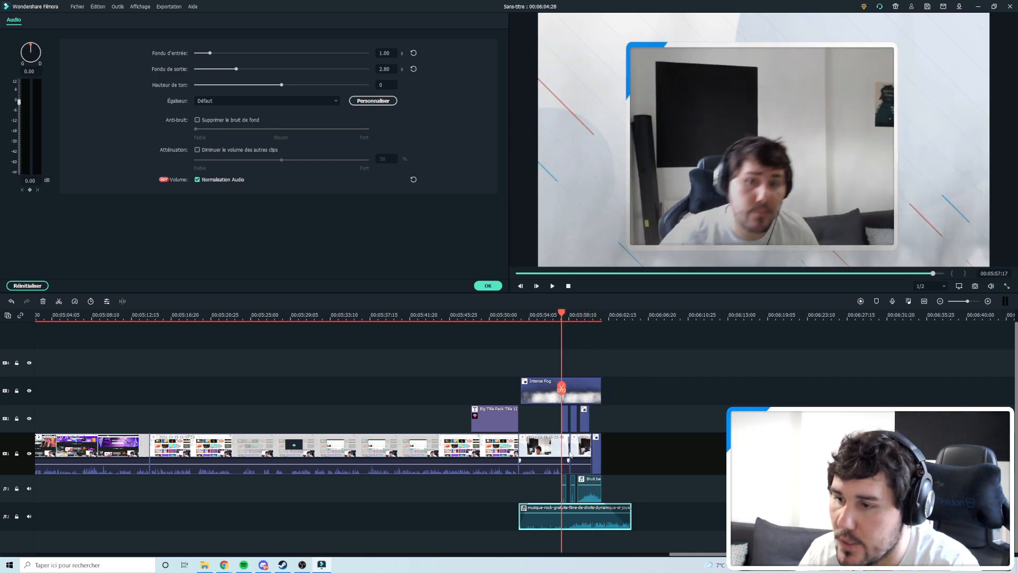
{"action": "left_click", "coordinate": [567, 451]}
{"action": "left_click", "coordinate": [560, 393]}
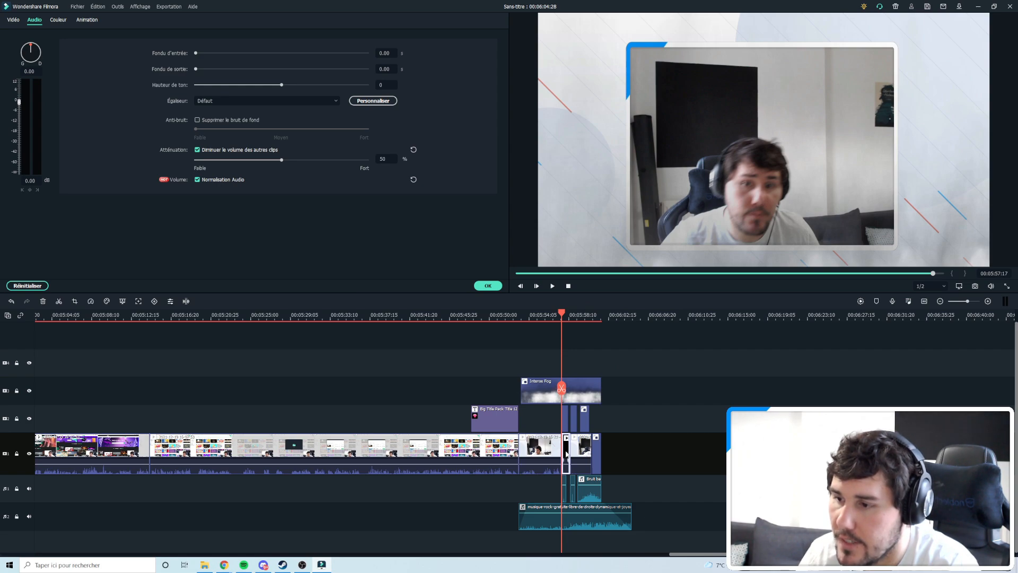
{"action": "left_click", "coordinate": [566, 454]}
{"action": "left_click", "coordinate": [198, 152]}
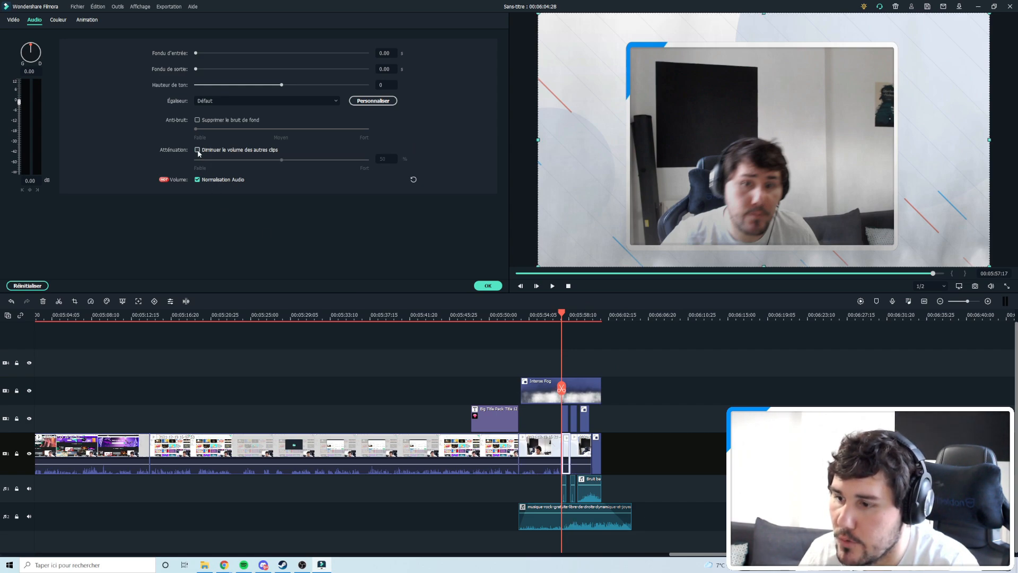
Play back the webcam section from its start at about 00:05:53 to check the music balance.
{"action": "left_click", "coordinate": [692, 424]}
{"action": "left_click_drag", "start_coordinate": [561, 389], "coordinate": [519, 389]}
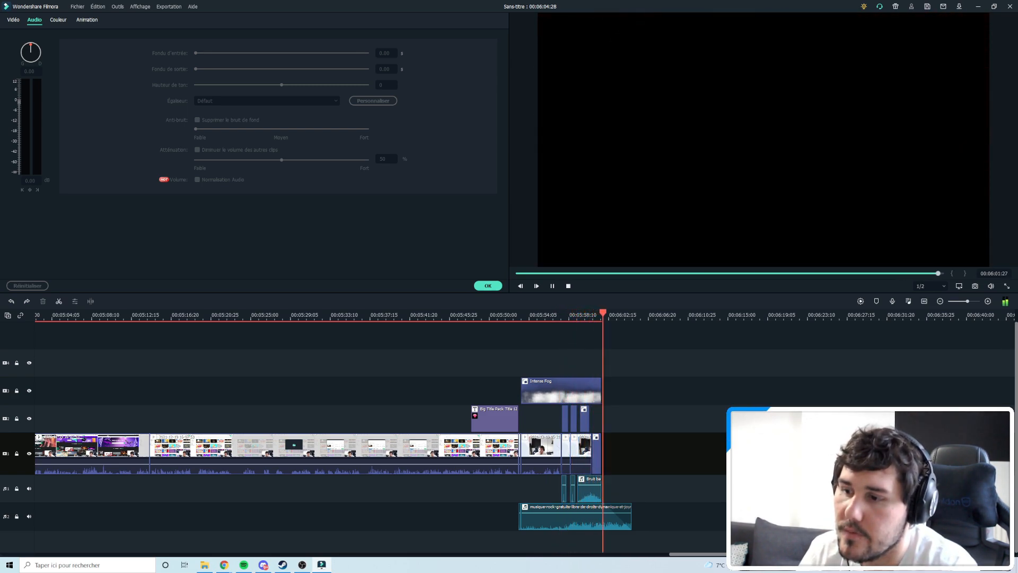
{"action": "key", "text": "space"}
Trim the end of the rock music to the end of the Intense Fog clip and close the clip settings.
{"action": "left_click", "coordinate": [627, 520]}
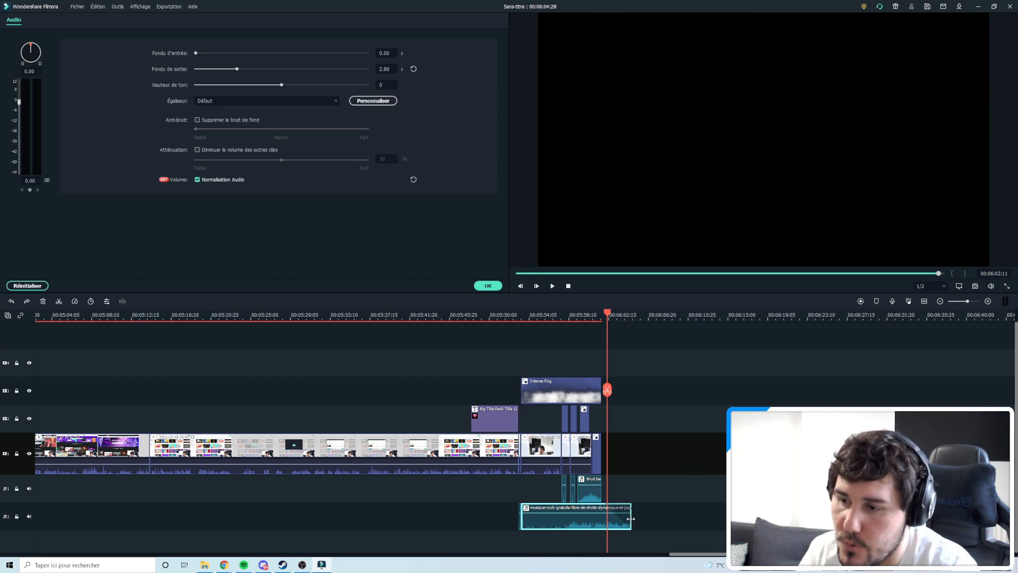
{"action": "left_click_drag", "start_coordinate": [631, 519], "coordinate": [599, 522]}
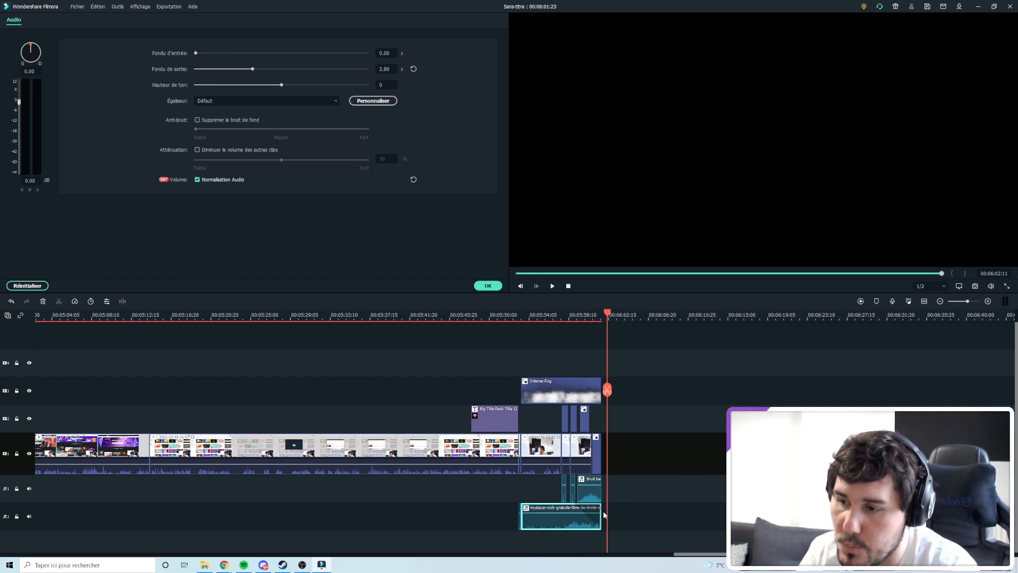
{"action": "left_click", "coordinate": [598, 397]}
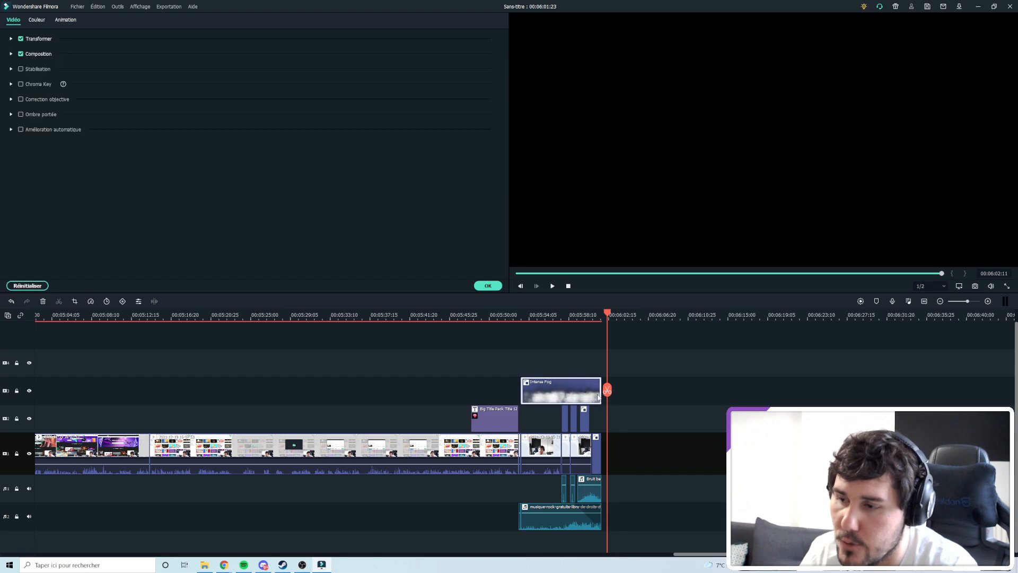
{"action": "left_click_drag", "start_coordinate": [607, 391], "coordinate": [557, 391]}
{"action": "left_click", "coordinate": [697, 428]}
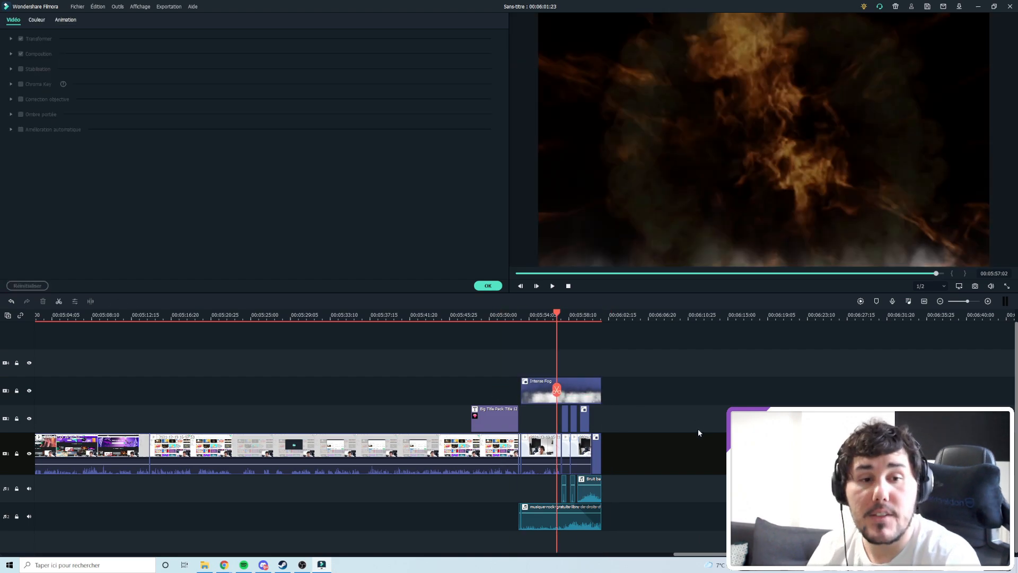
{"action": "left_click", "coordinate": [488, 285]}
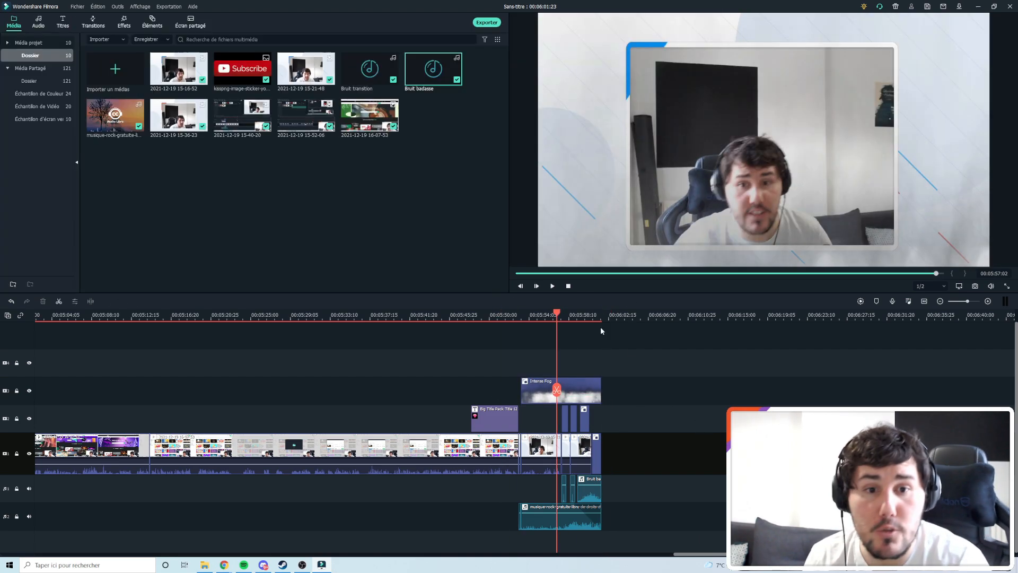